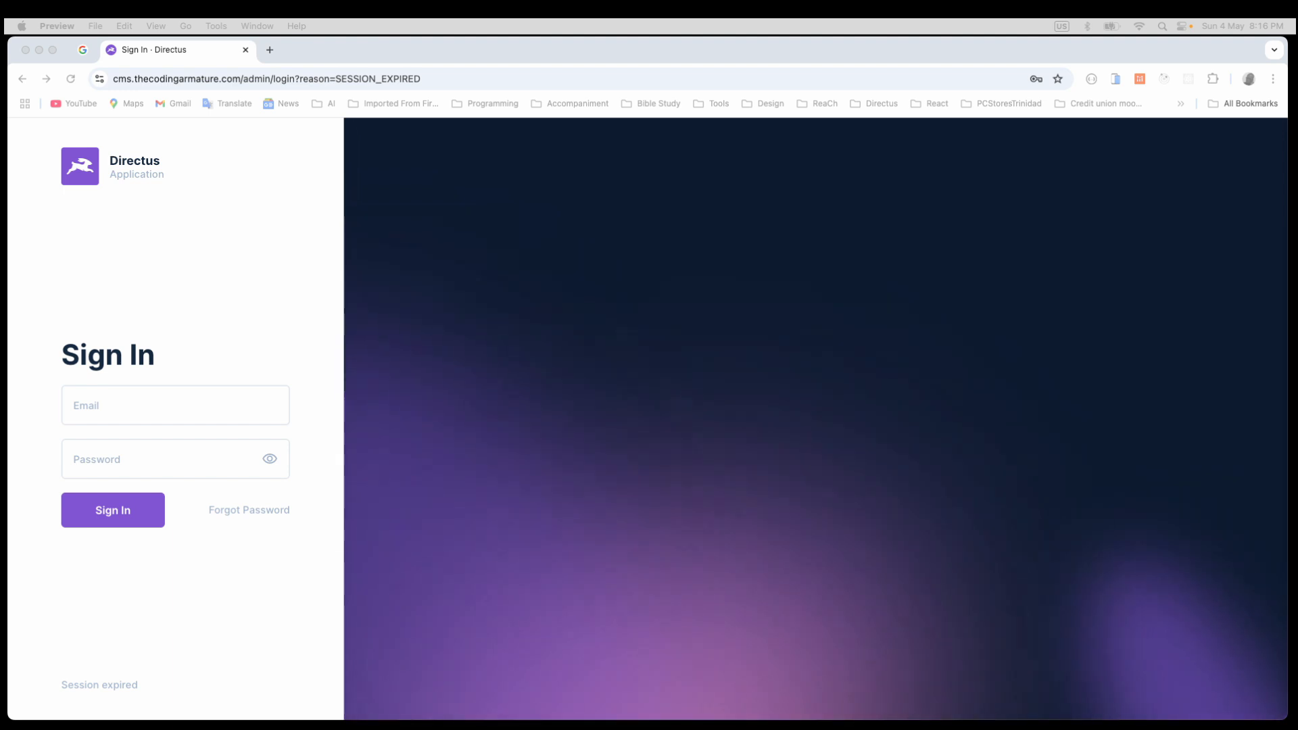
Review the Data Modeling.png diagram in Preview and the Online Menu data model document in Pages, minimizing each window.
key("super+Tab")
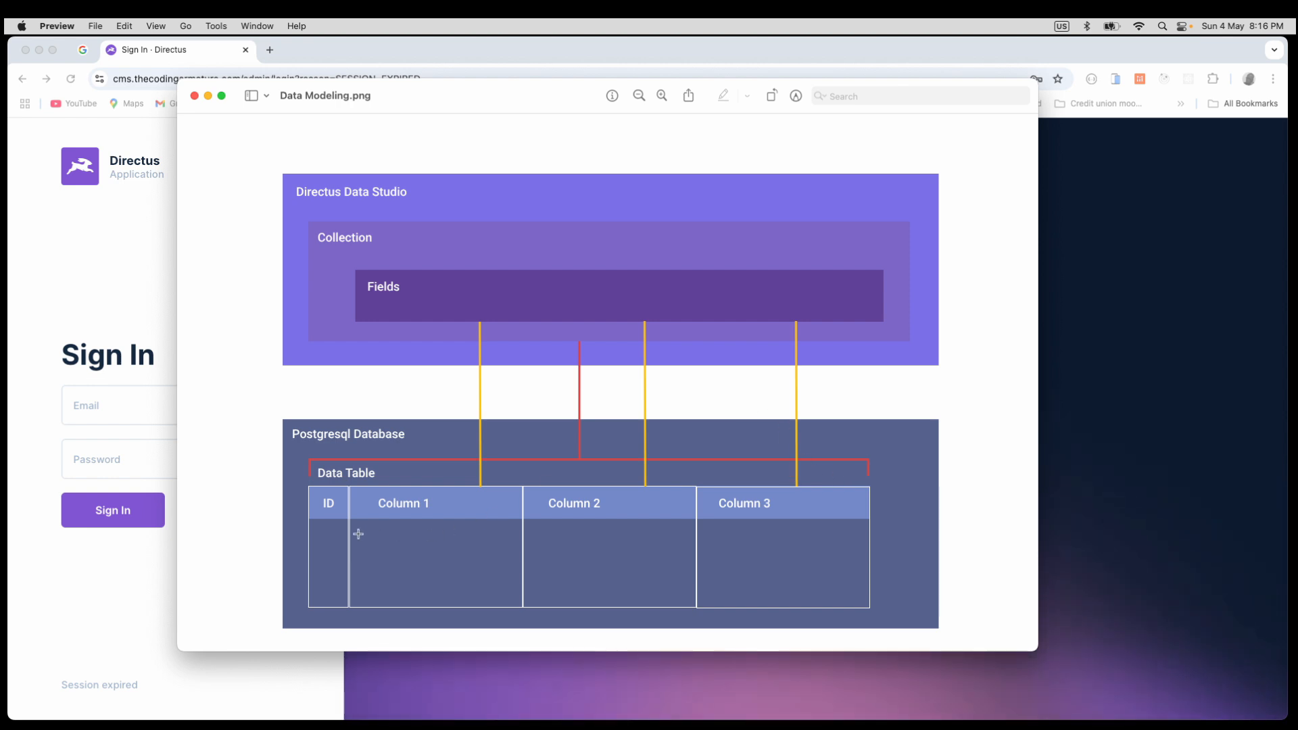
left_click(208, 96)
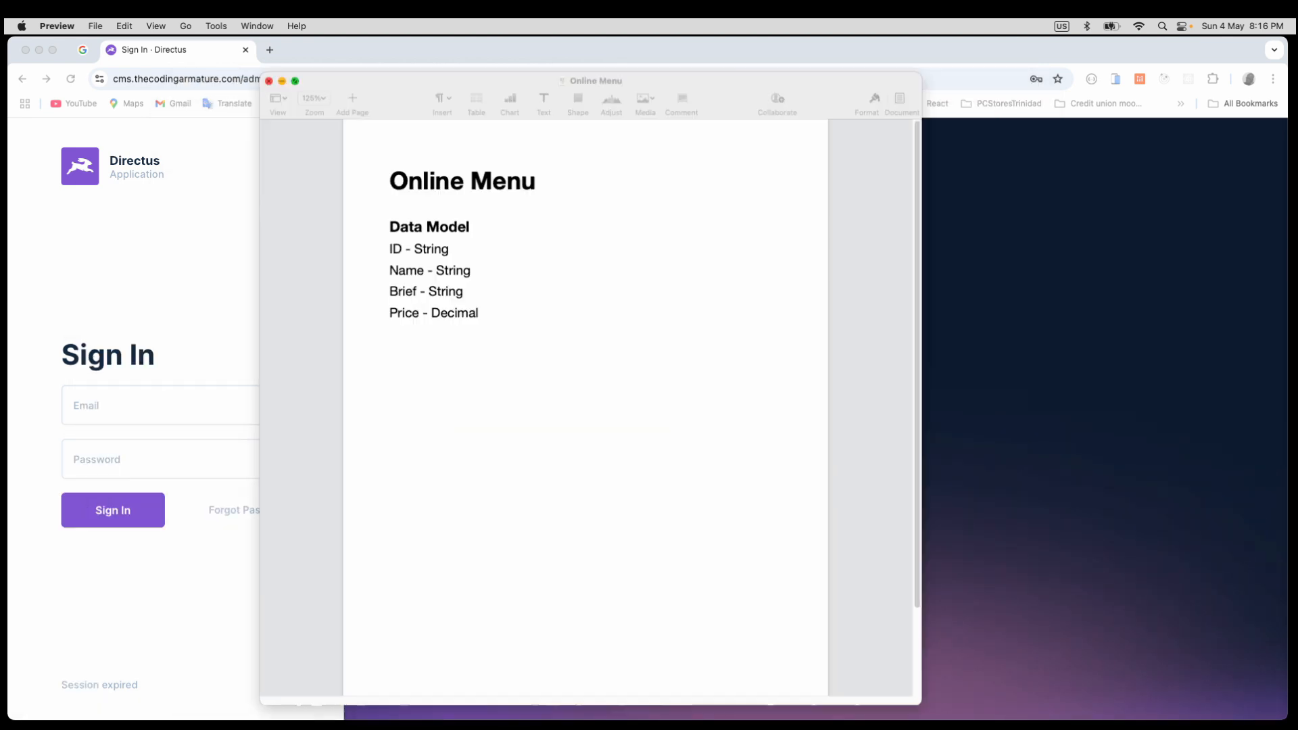
left_click_drag(585, 72, 617, 53)
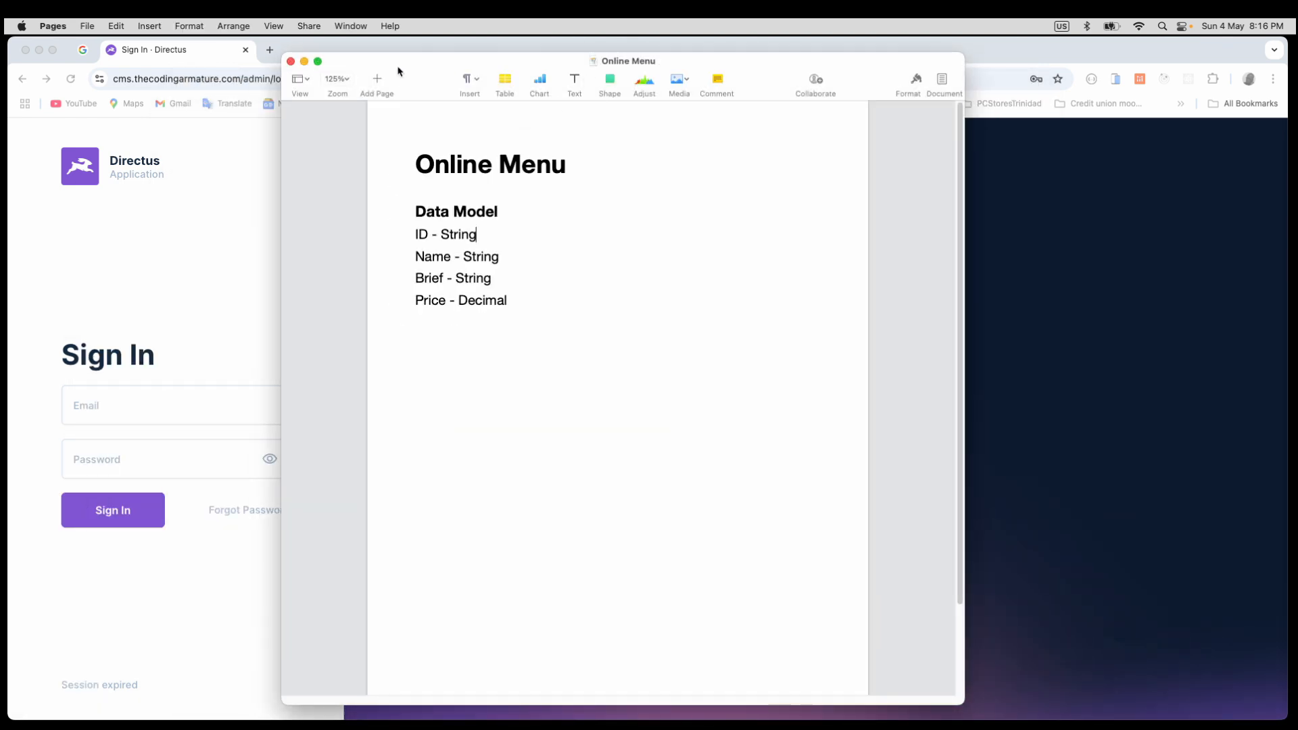
mouse_move(415, 68)
left_mouse_down()
mouse_move(424, 78)
mouse_move(438, 52)
mouse_move(434, 65)
left_mouse_up()
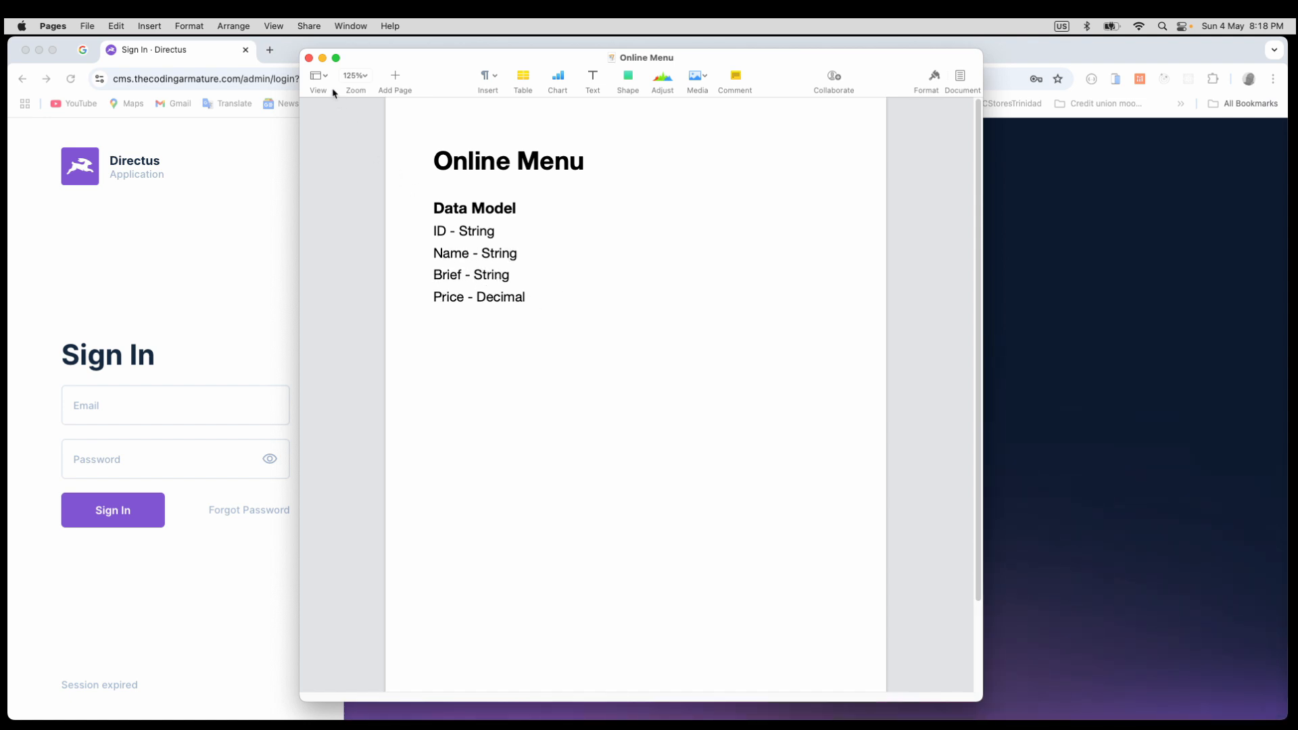
left_click(322, 59)
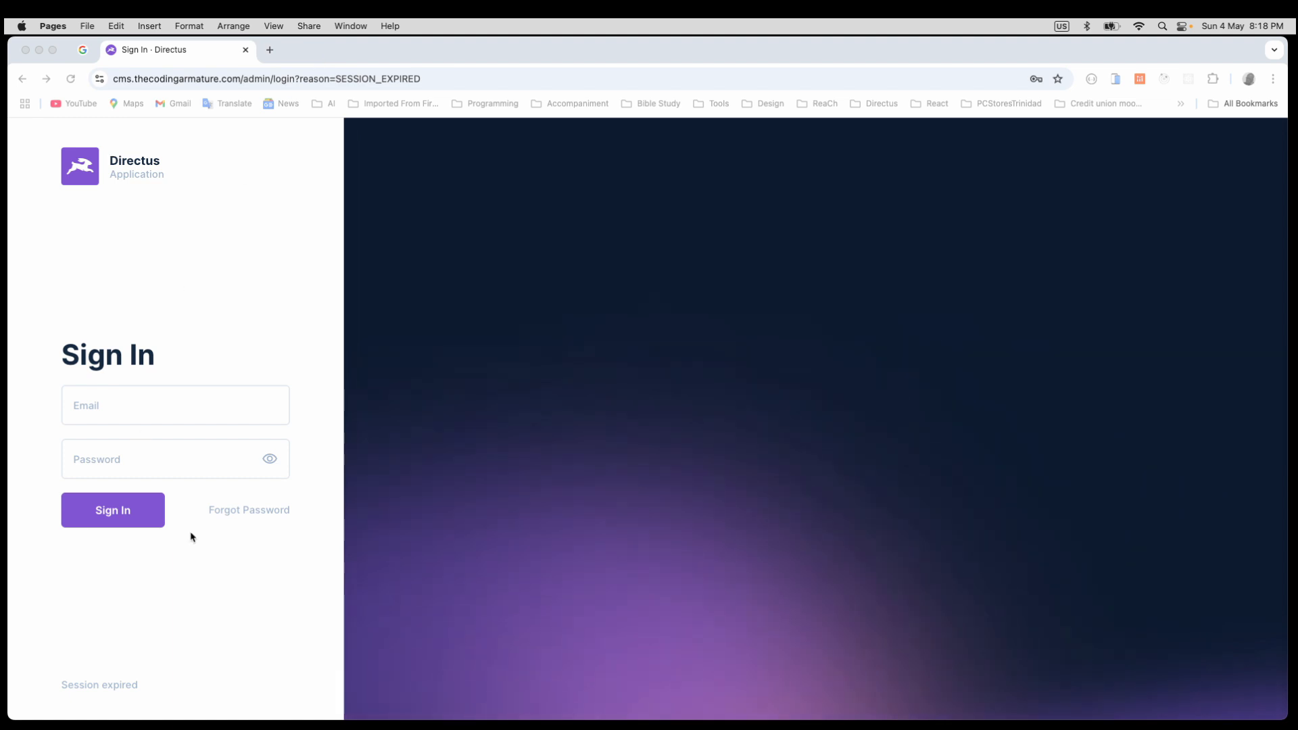
Sign in to Directus in Chrome by filling the email and password fields with the first saved login.
left_click(140, 409)
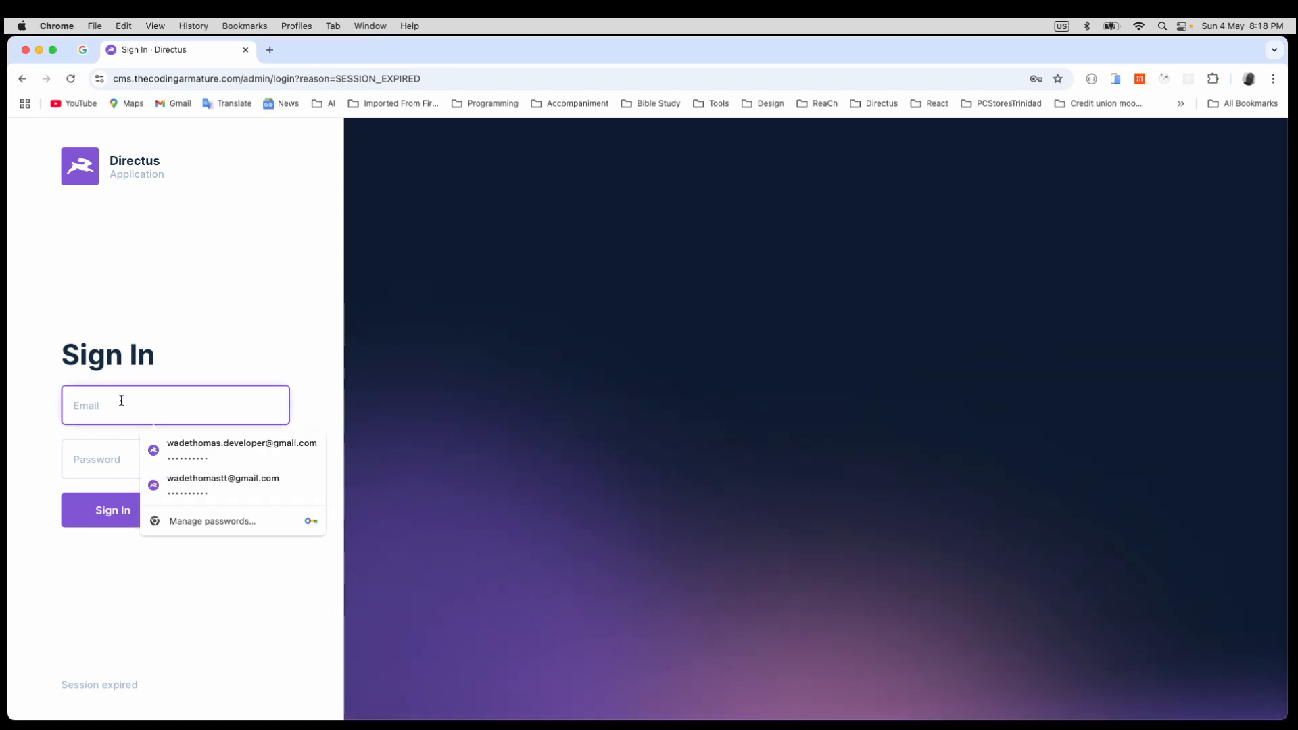
left_click(230, 451)
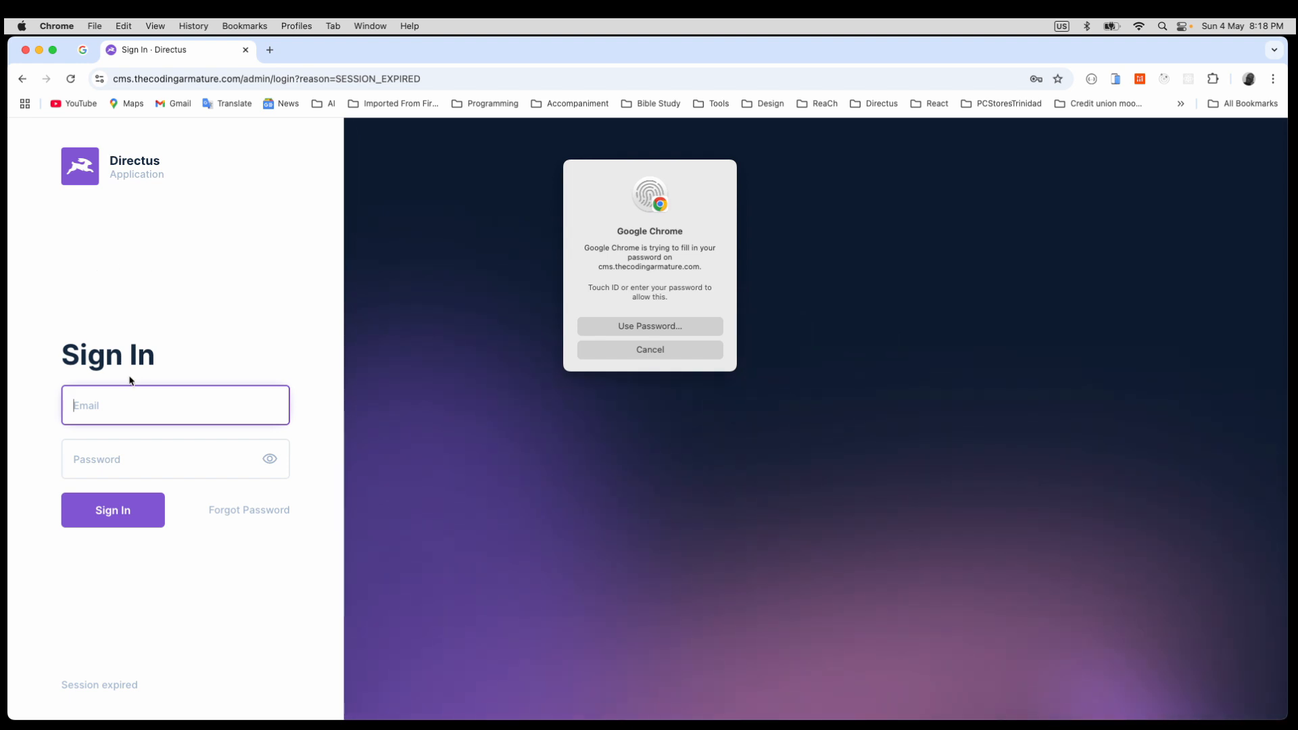
left_click(162, 414)
left_click(688, 217)
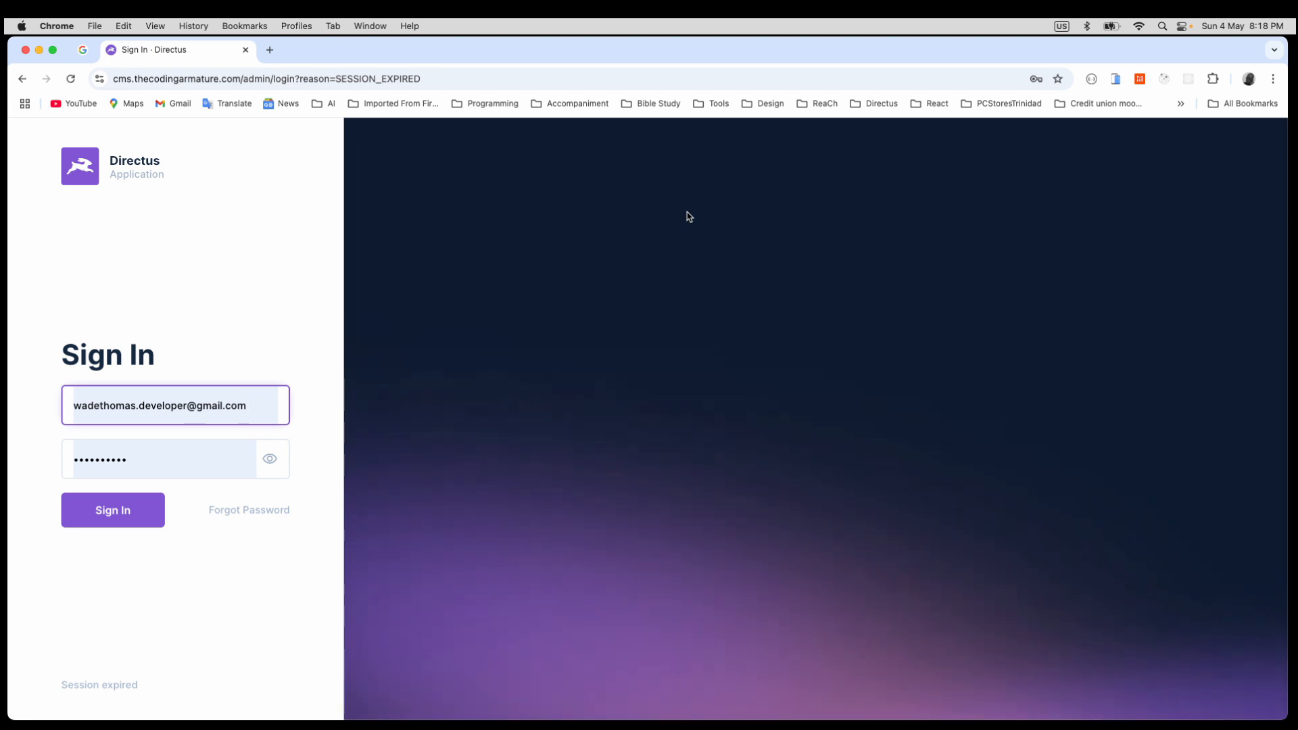
left_click(96, 520)
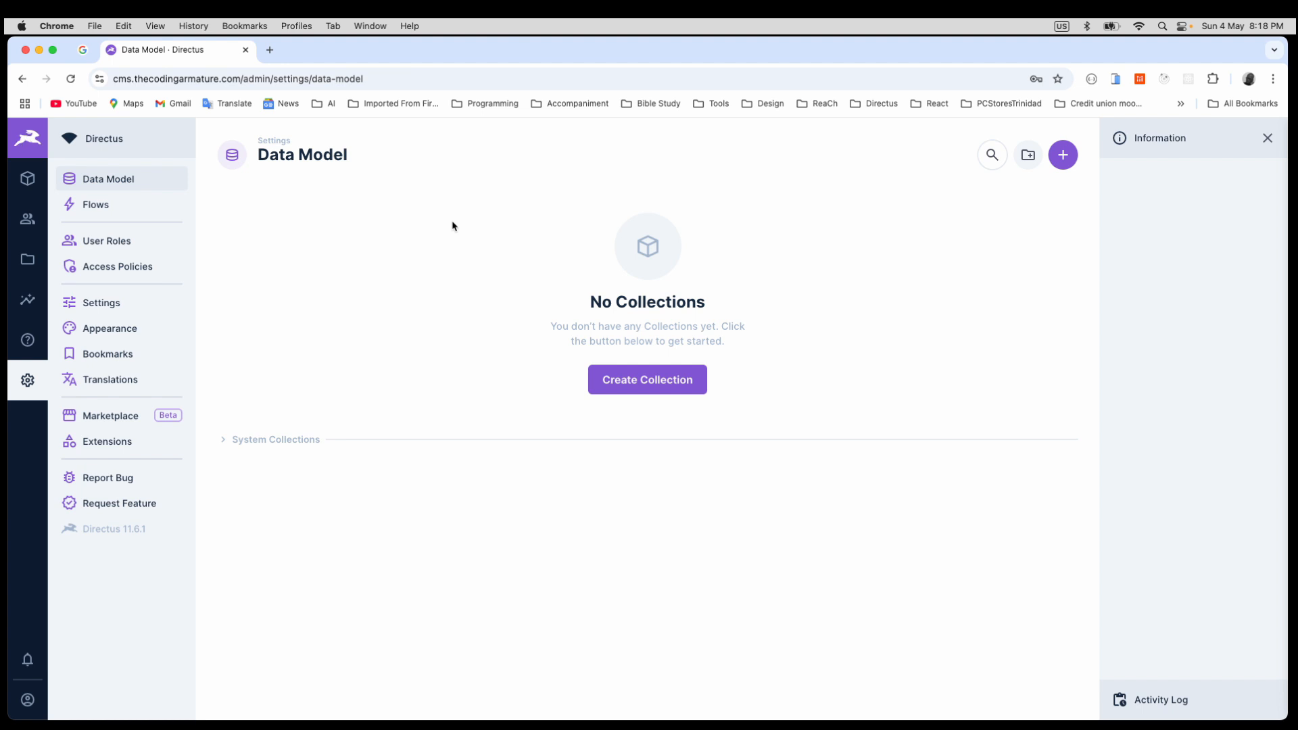
Start a new collection named menuItem and set the type of its id primary key to Generated UUID.
left_click(657, 382)
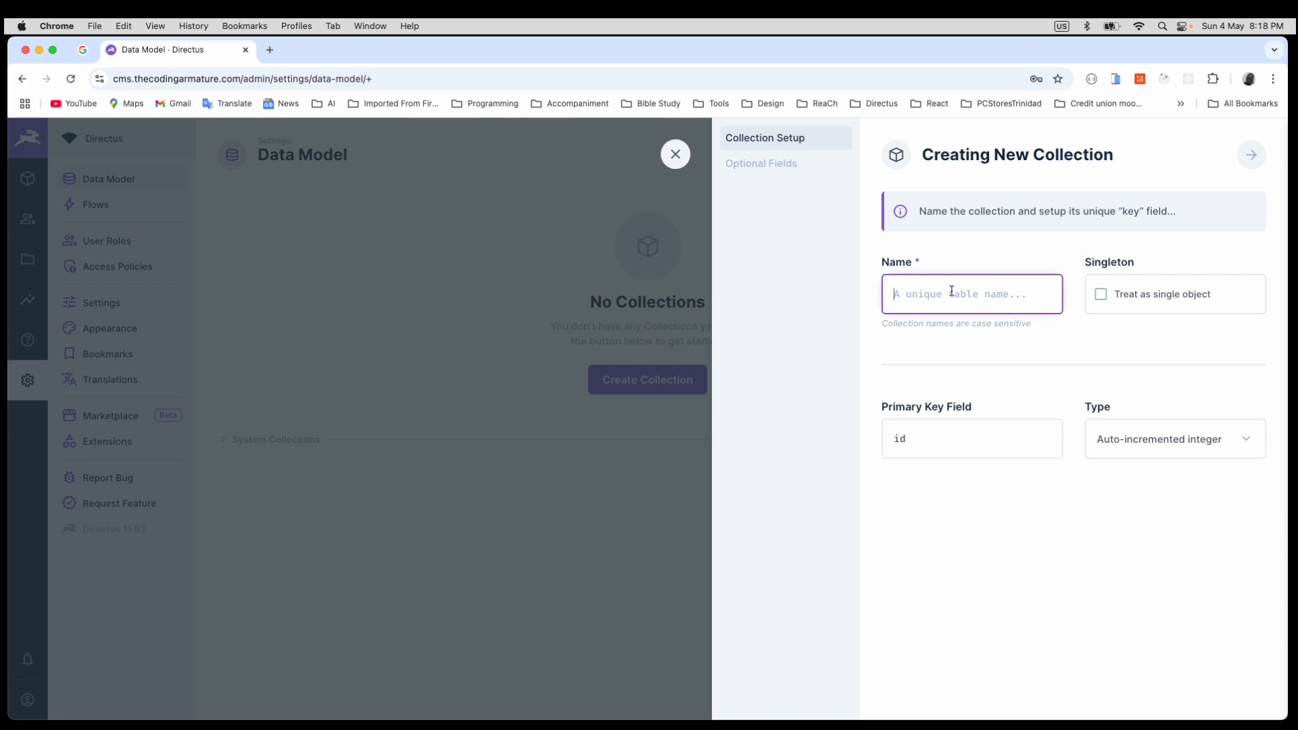
type("m")
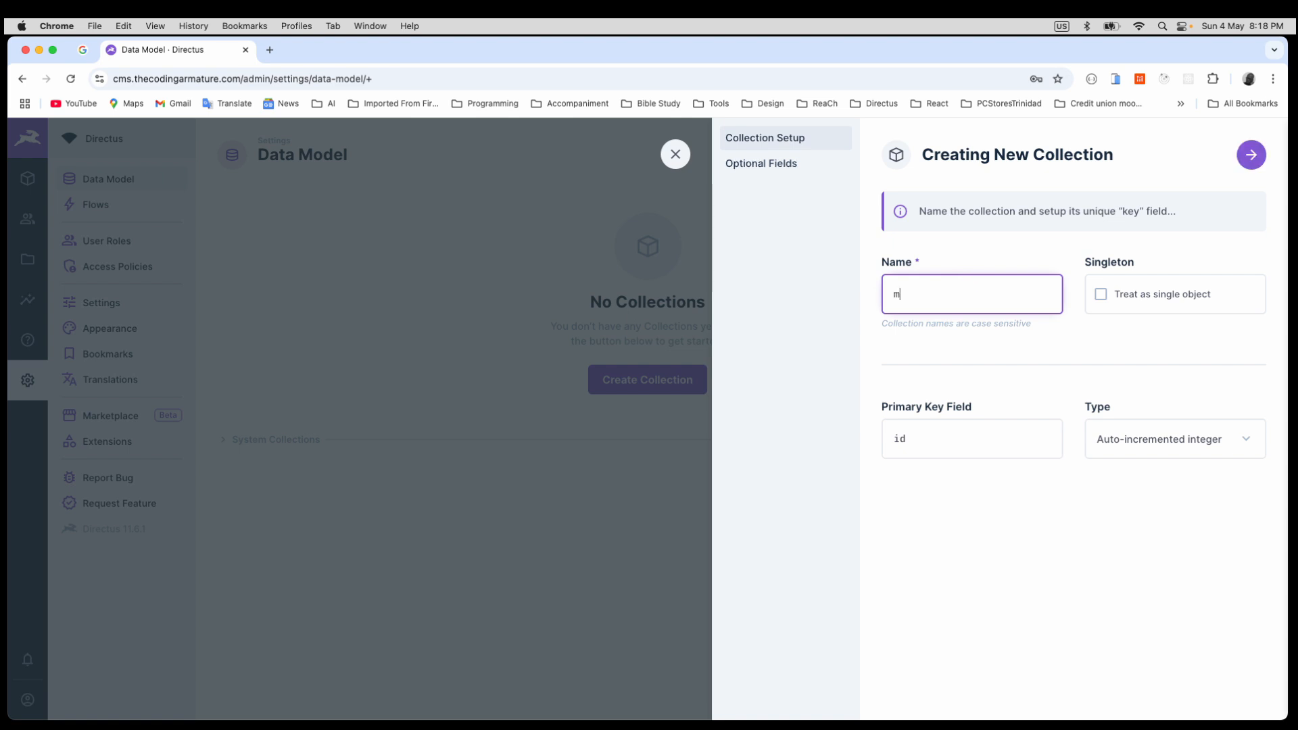
type("eu")
type("nu")
type("Item")
left_click(1249, 446)
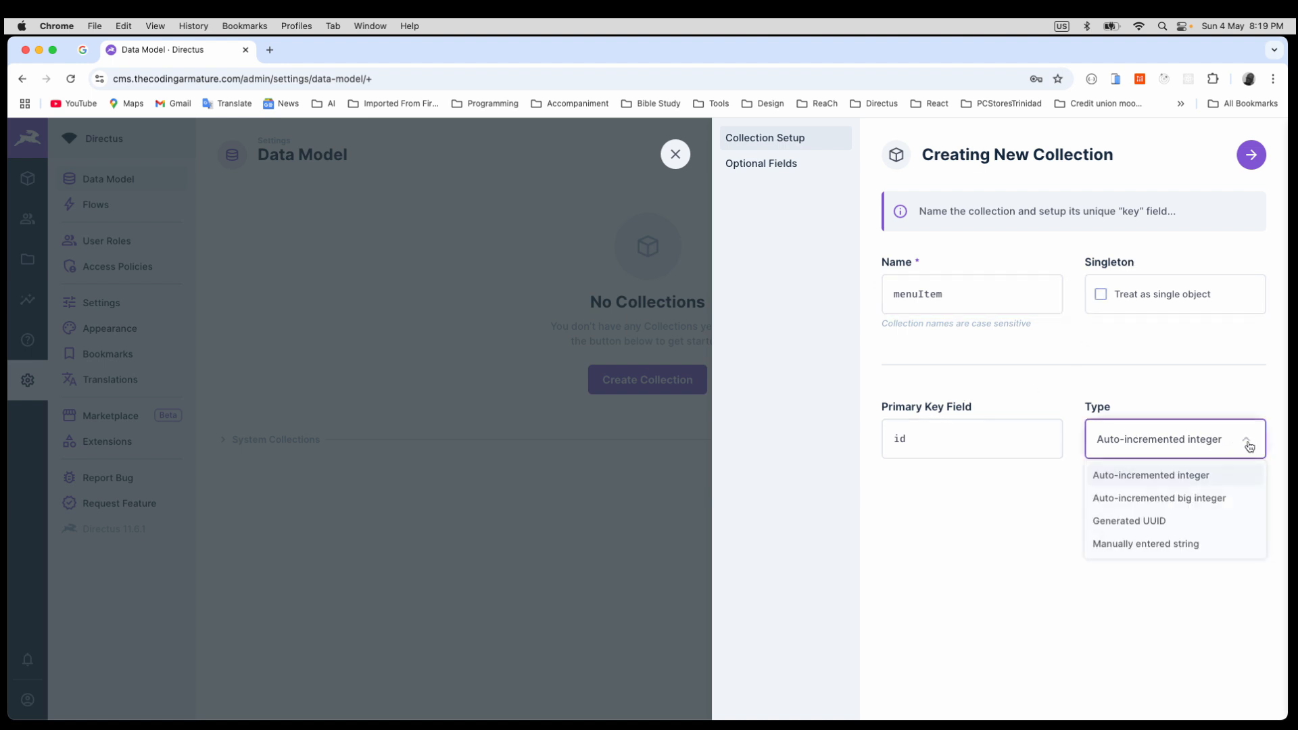
left_click(1159, 528)
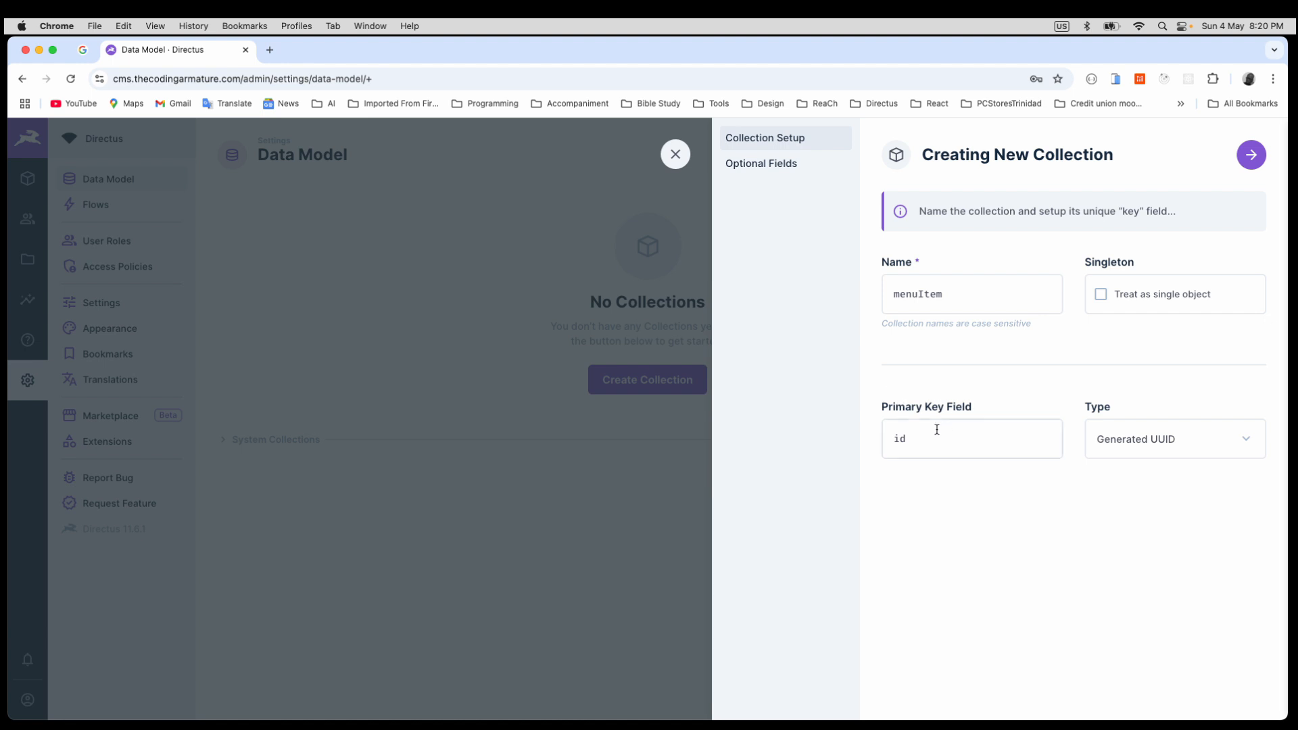
Enable the optional fields status, sort, date_created, user_created, date_updated and user_updated, and finish creating the collection.
left_click(740, 165)
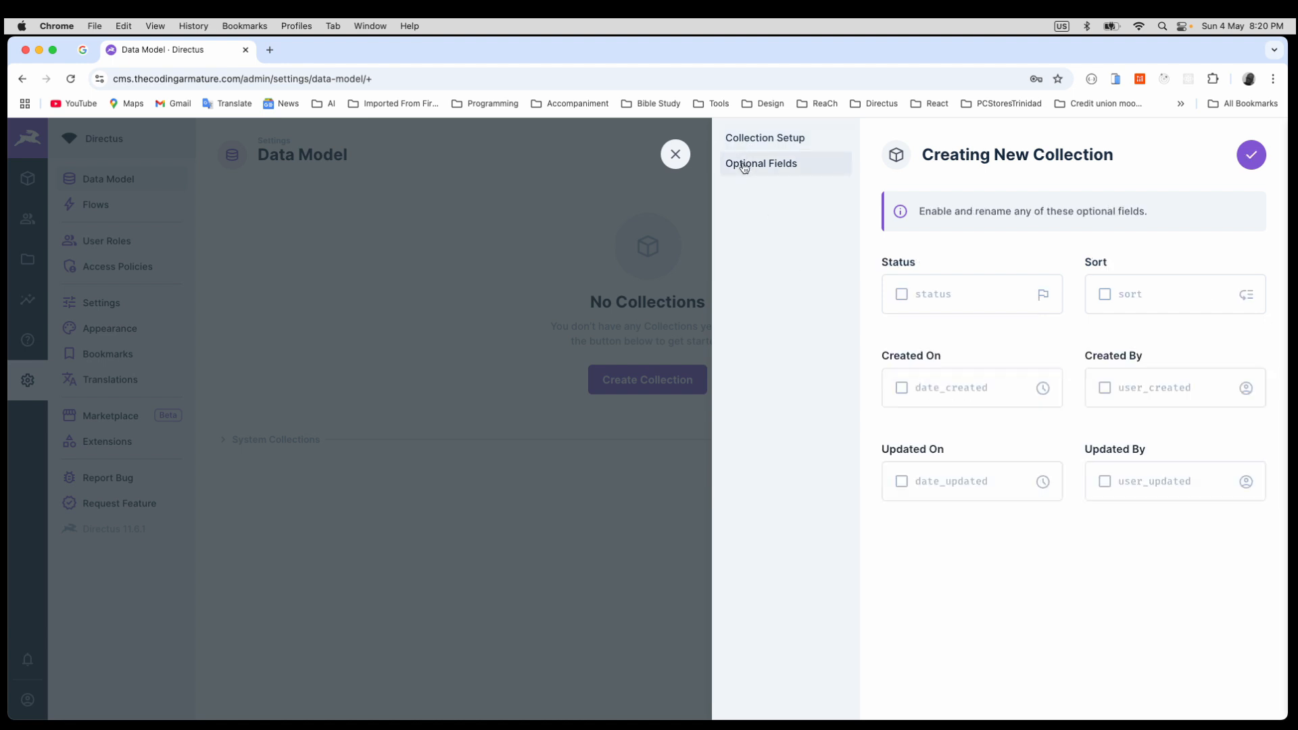
left_click(901, 294)
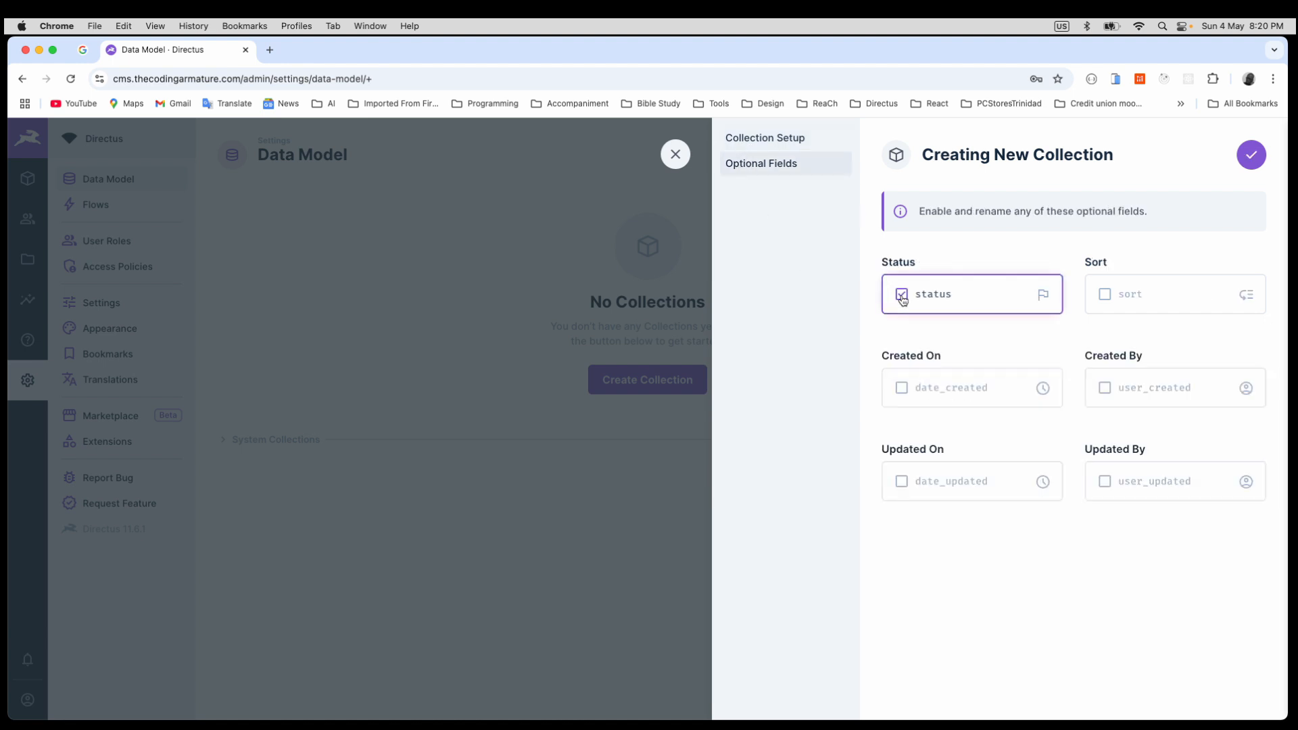
left_click(1105, 294)
left_click(901, 387)
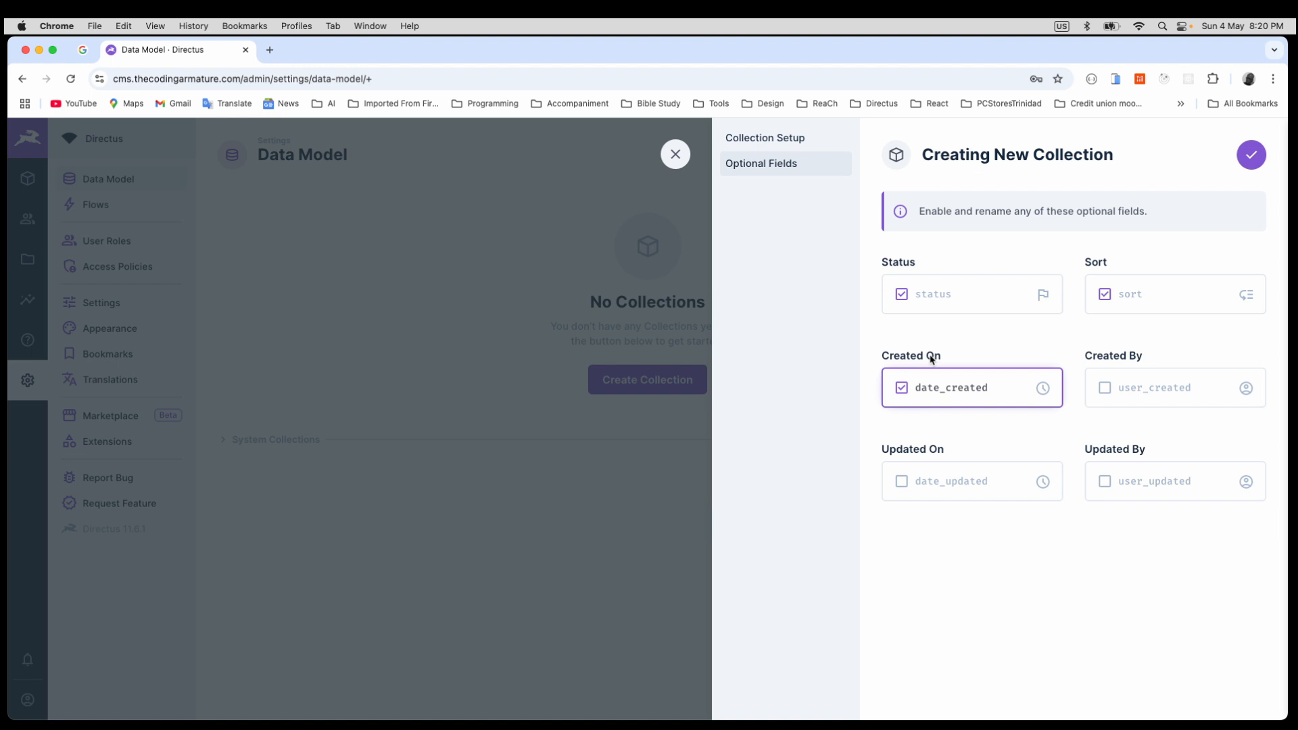
left_click(1106, 391)
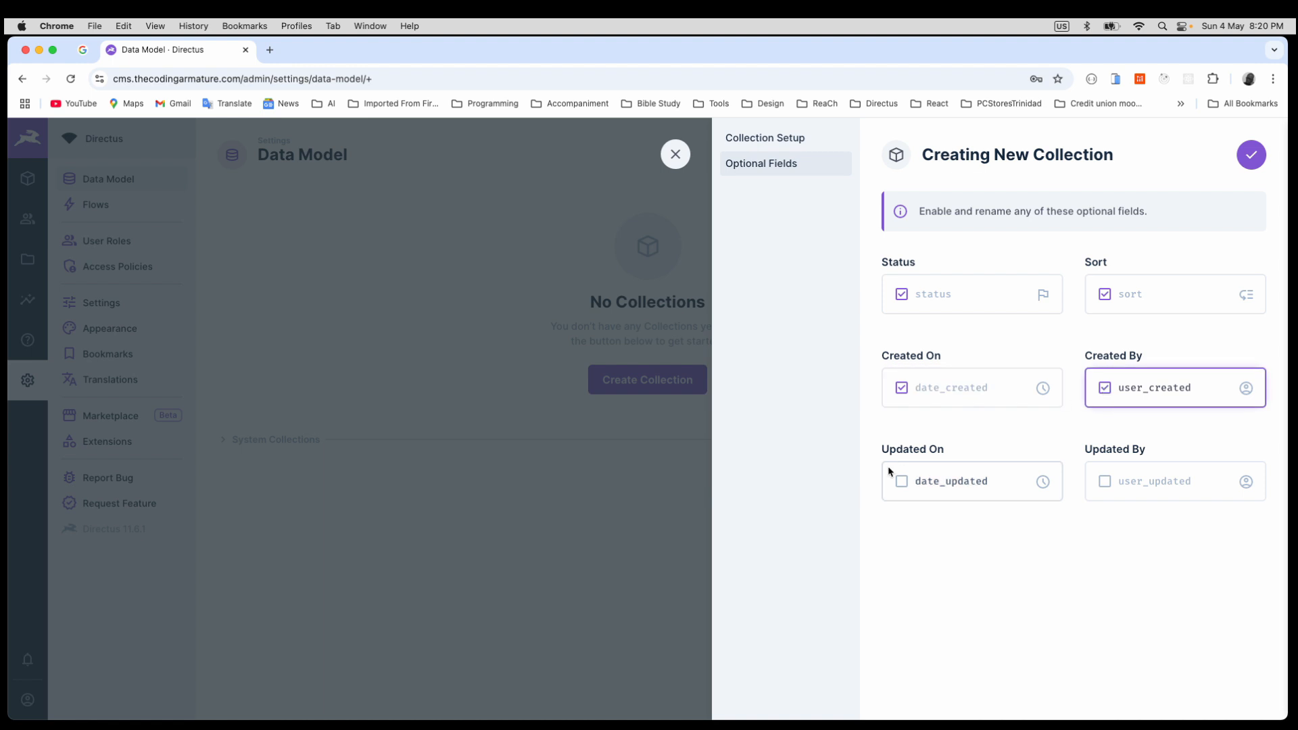
left_click(901, 483)
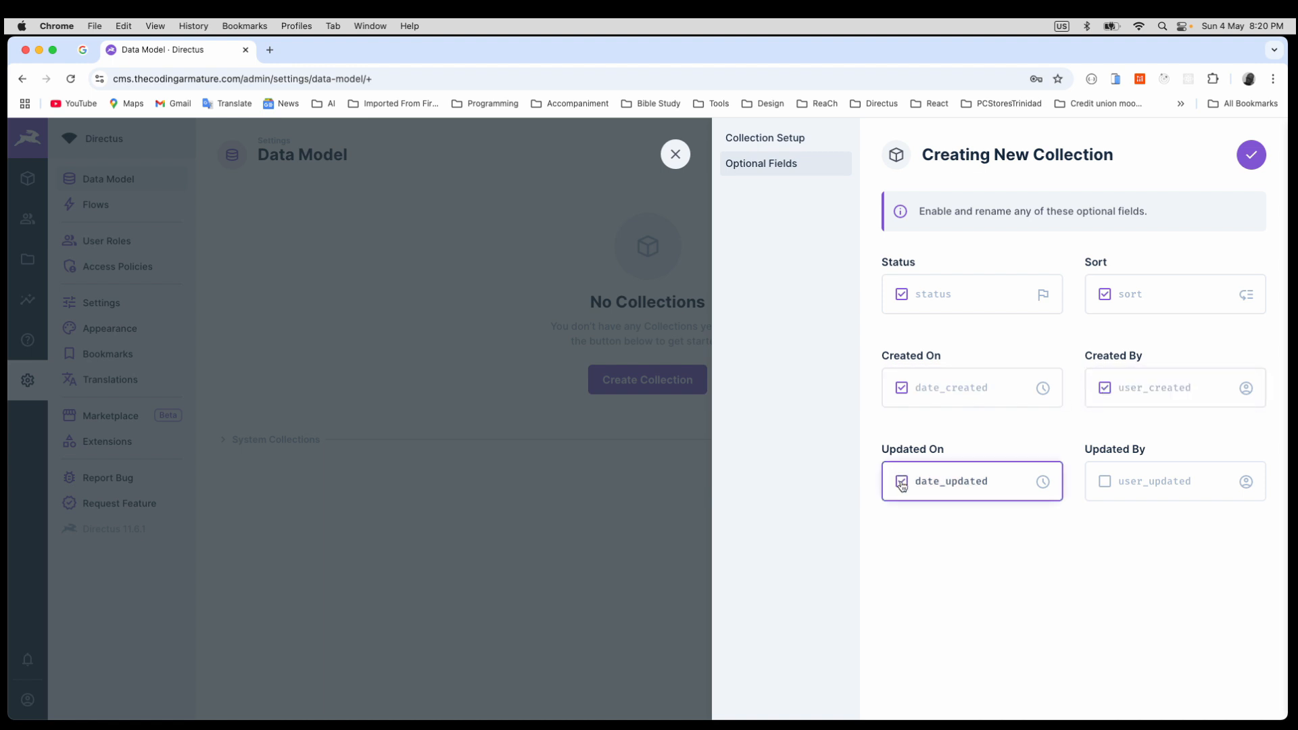
left_click(1105, 483)
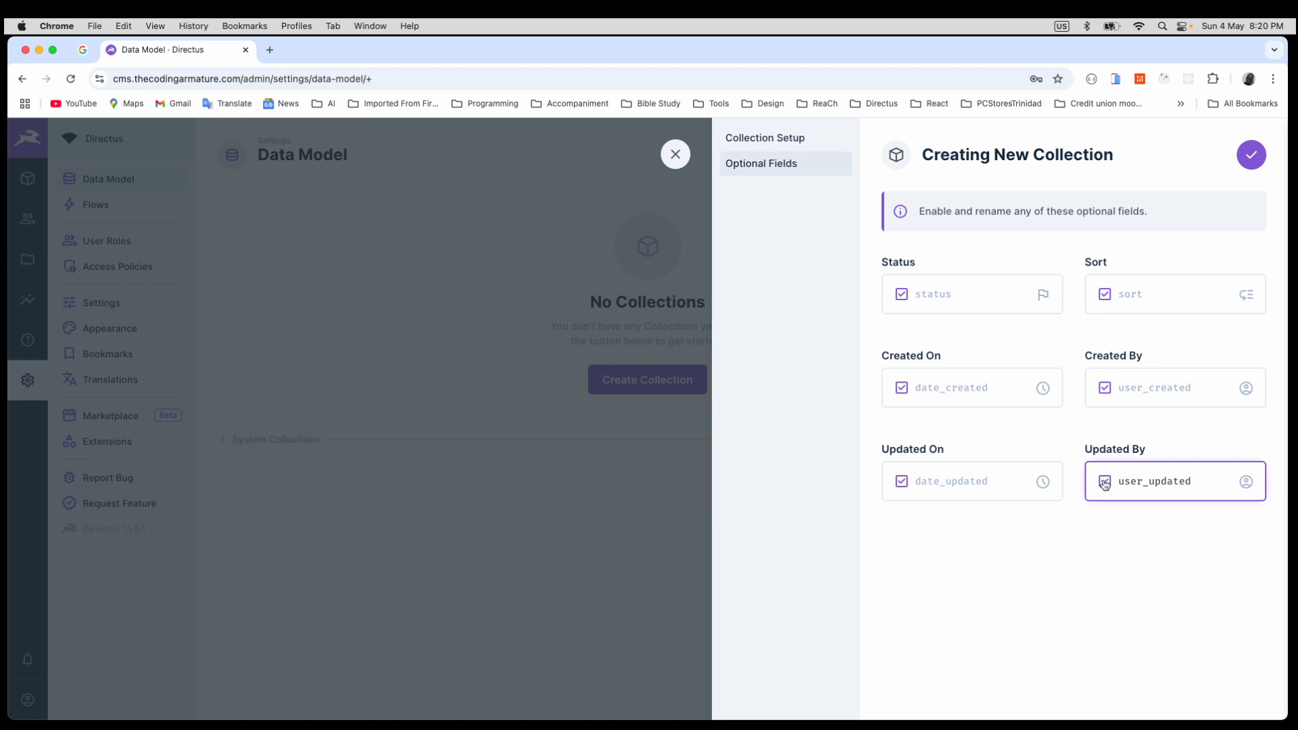
left_click(1255, 157)
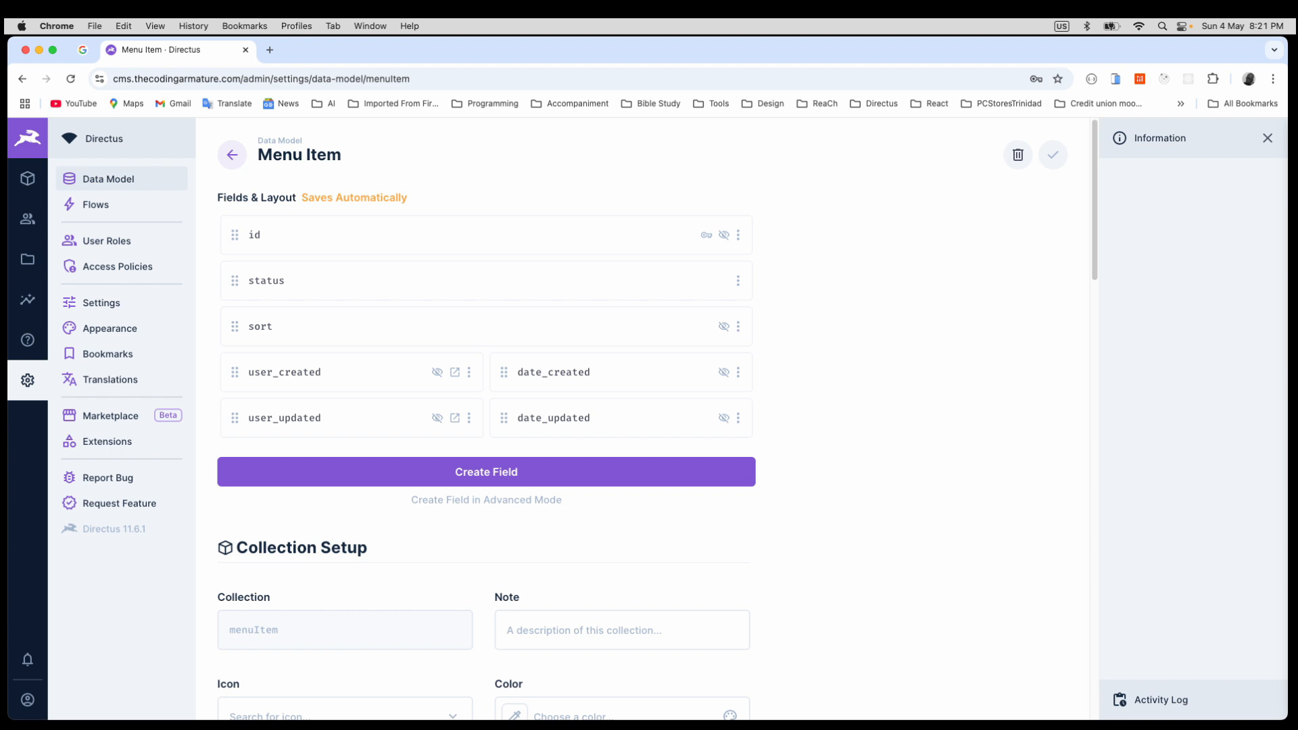
Switch to the Online Menu document in Pages, add an Image line below Brief, and minimize the document.
key("super+Tab")
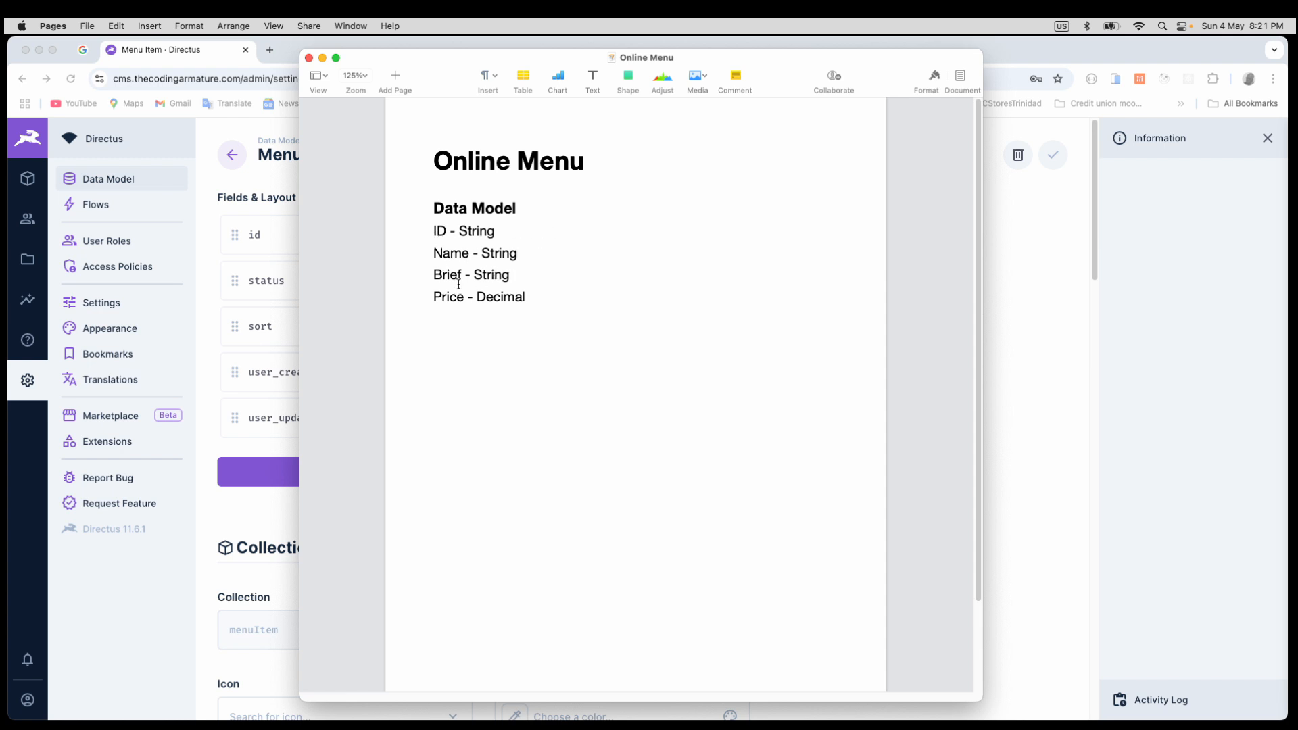
left_click(555, 295)
left_click(532, 277)
key("Return")
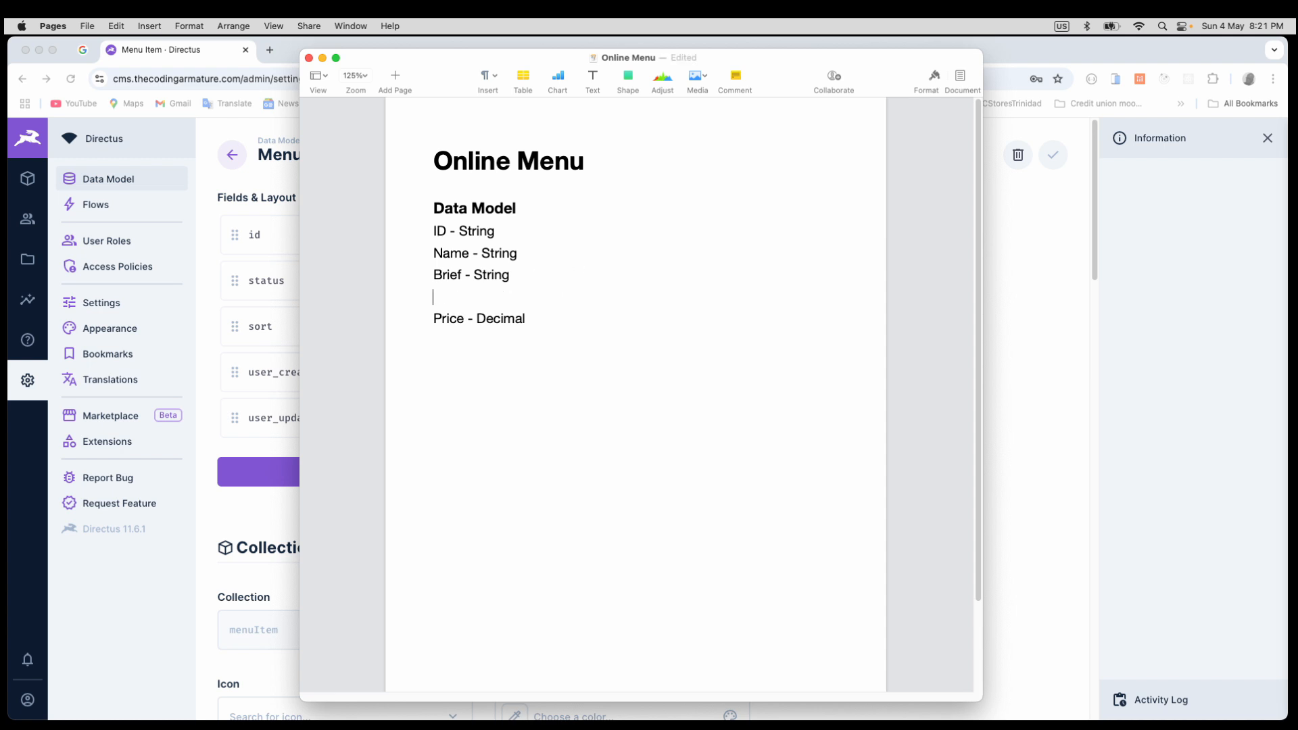
type("Image")
left_click(323, 59)
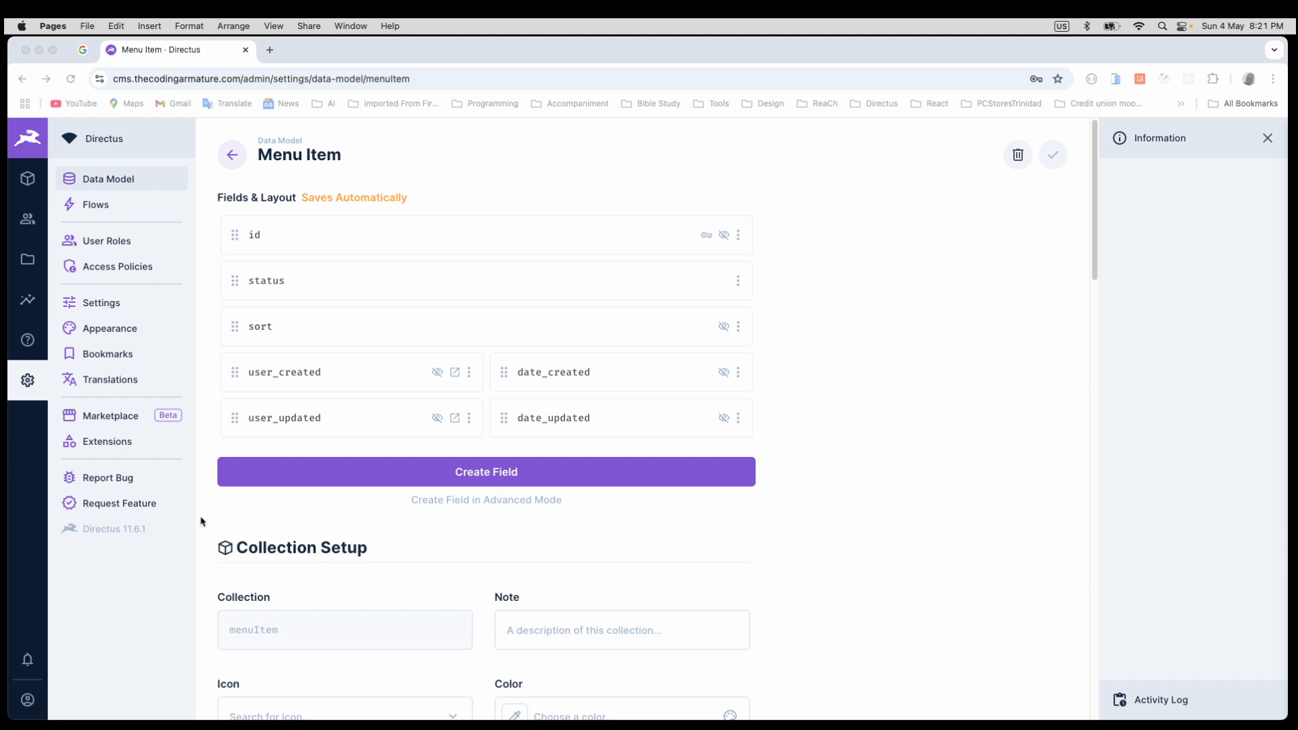
Start a new Input field in the menuItem collection with the key name.
left_click(641, 462)
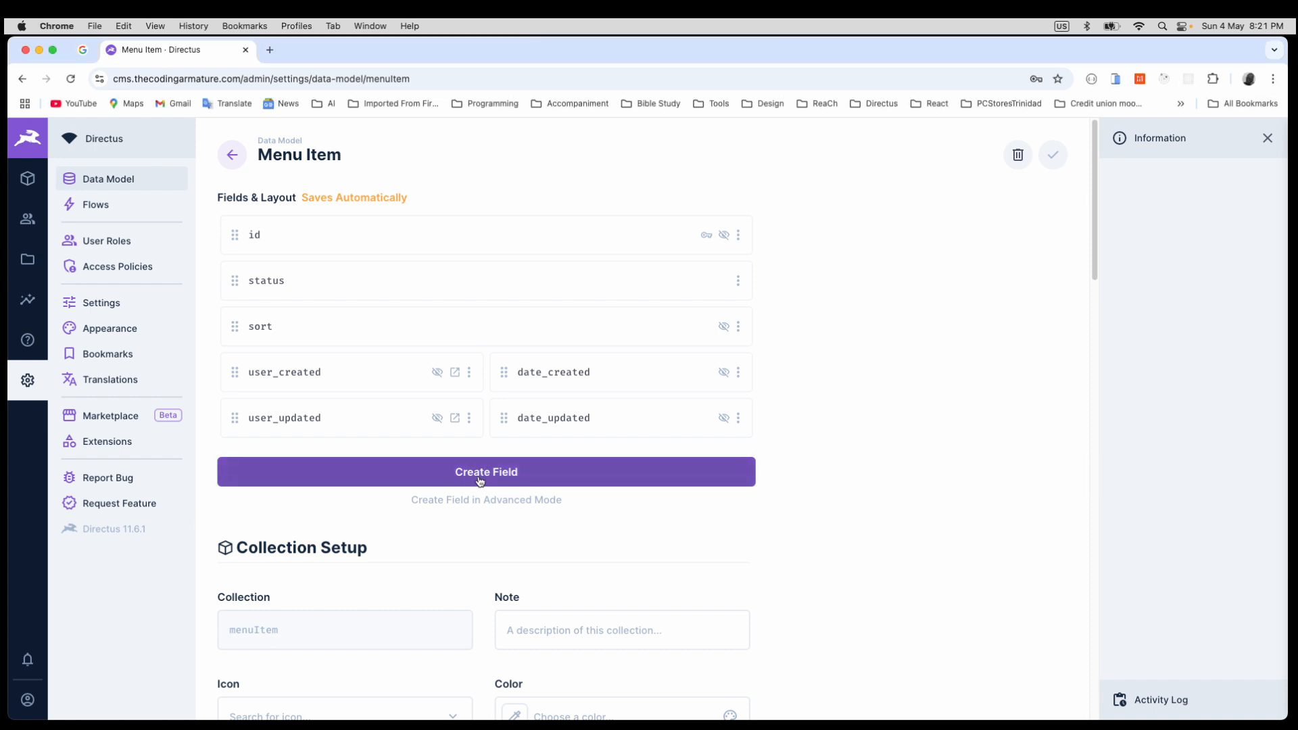
left_click(491, 477)
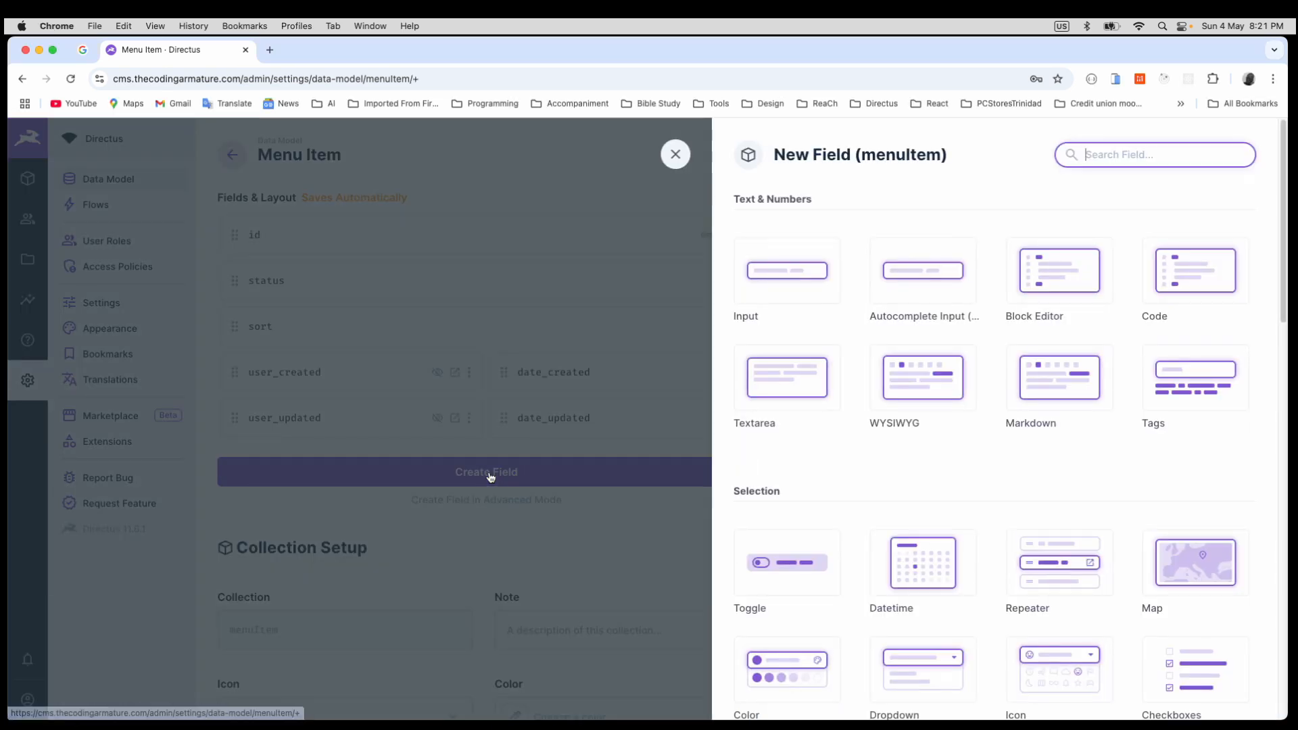
scroll(1260, 379, "down", 3)
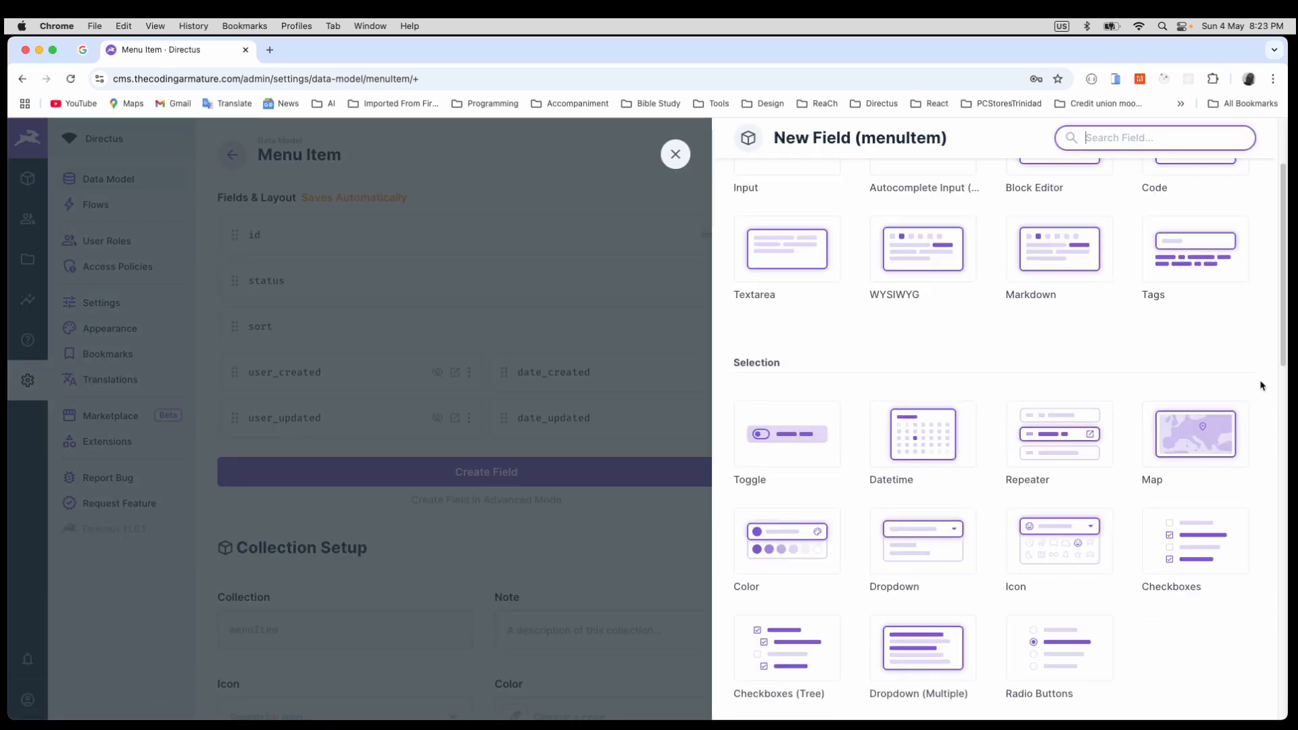
scroll(1261, 386, "up", 3)
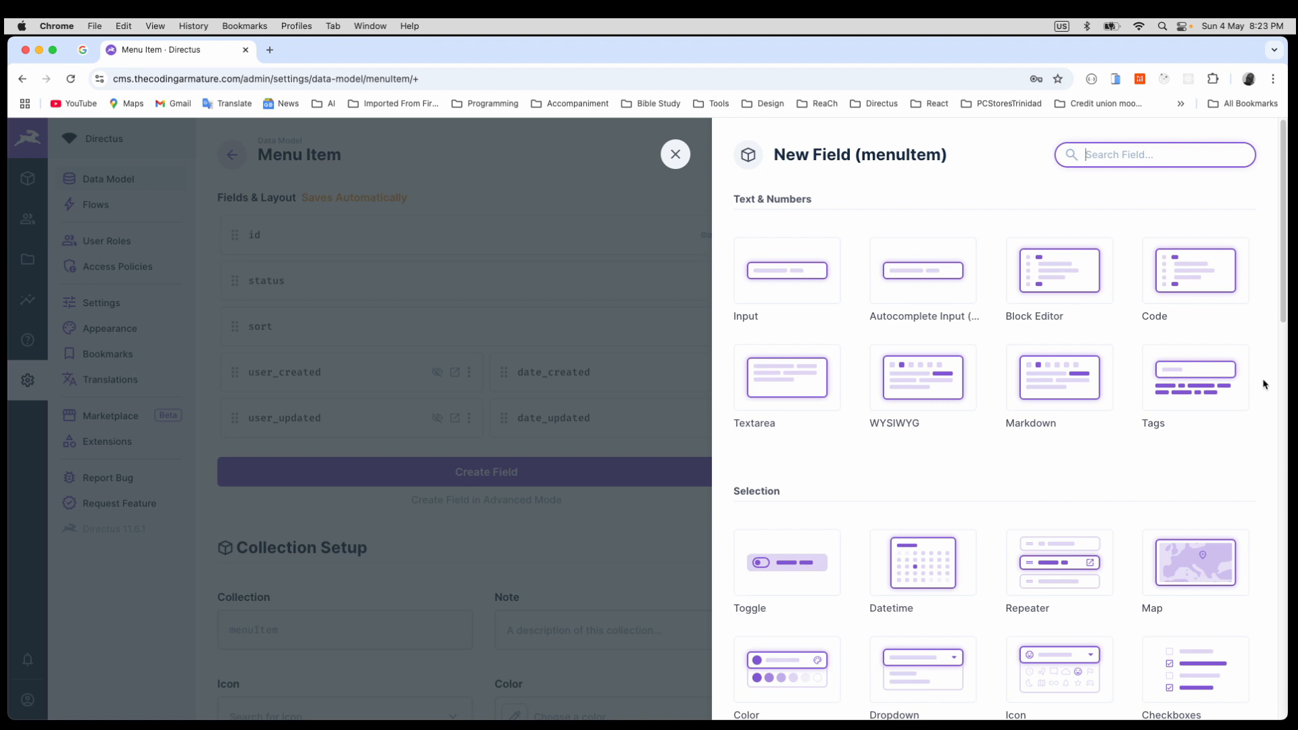
left_click(784, 274)
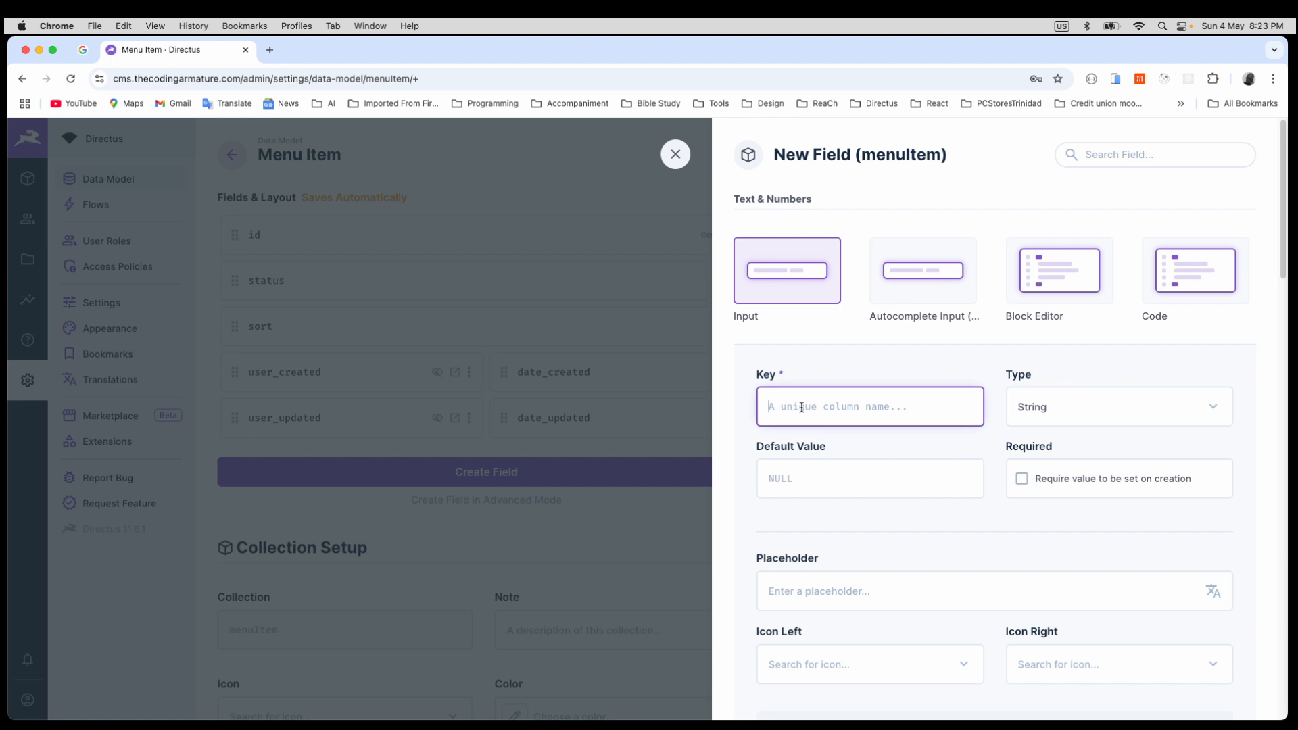
type("name")
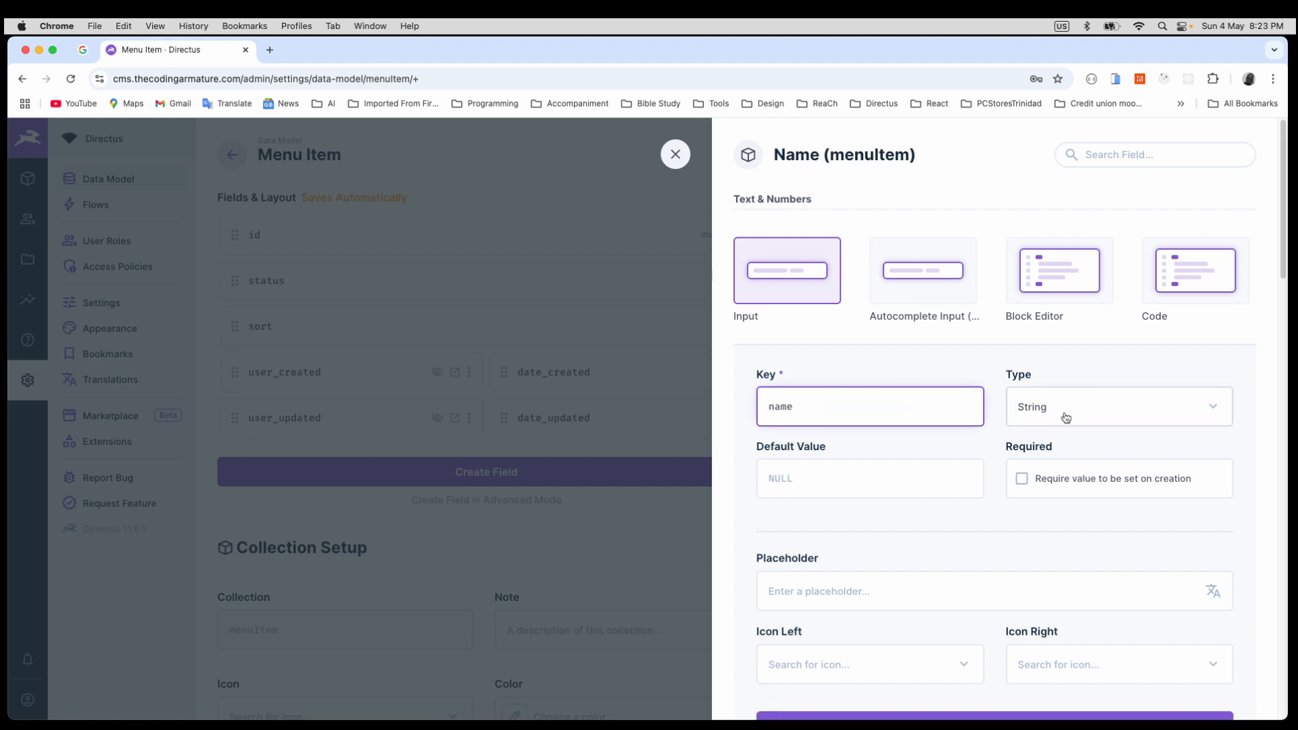
Set the name field's placeholder text to Name.
left_click(800, 598)
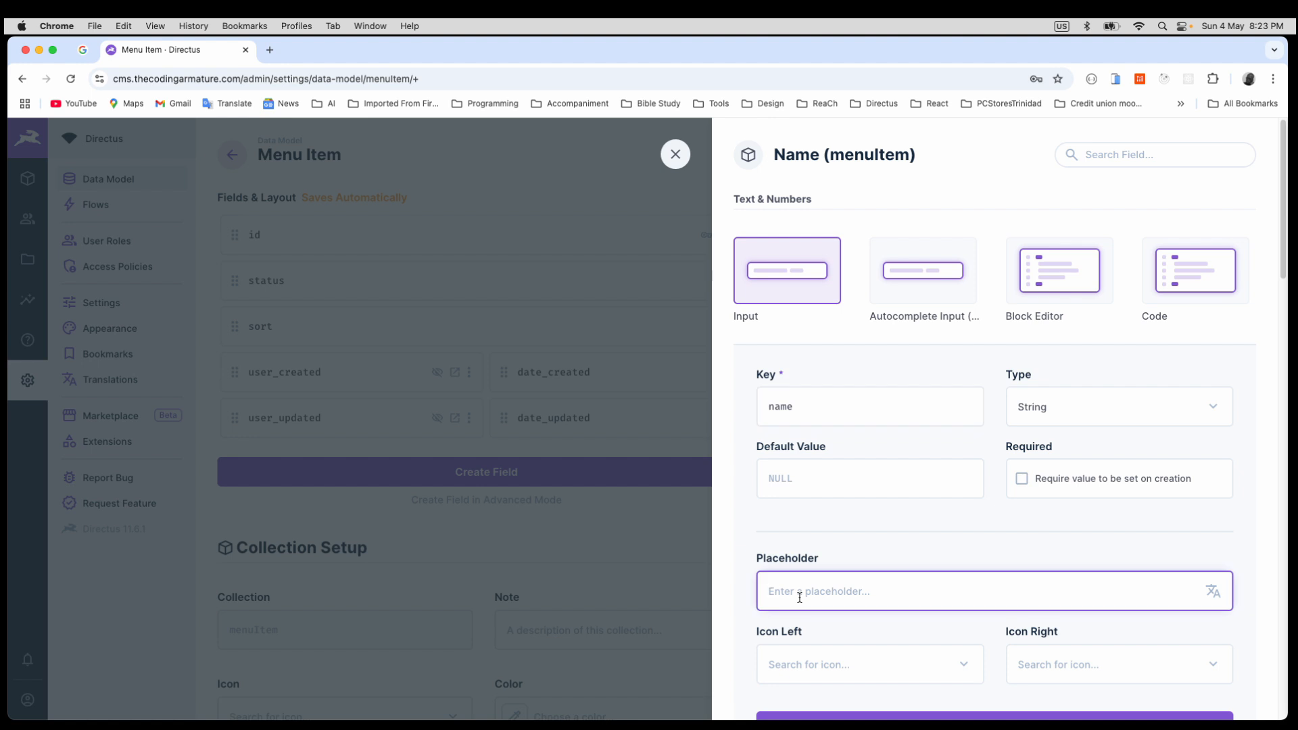
type("Name")
left_click(801, 407)
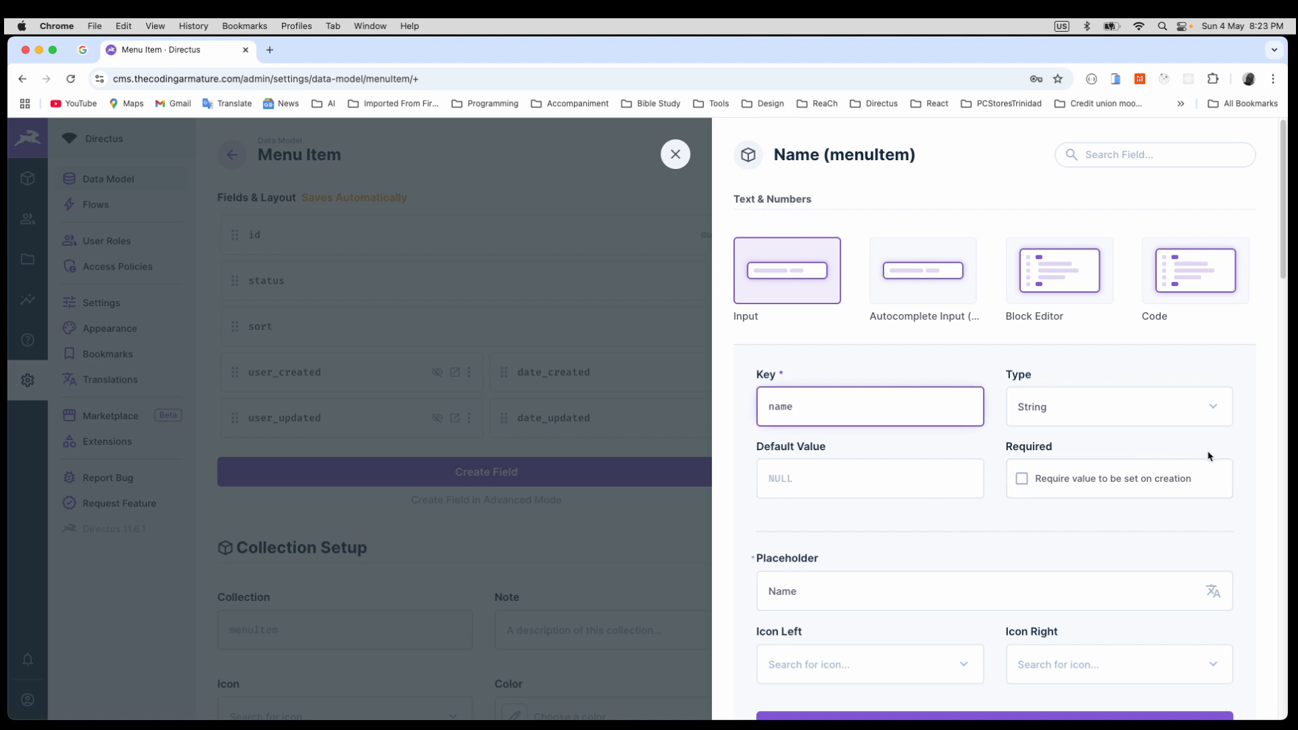
scroll(1248, 459, "down", 3)
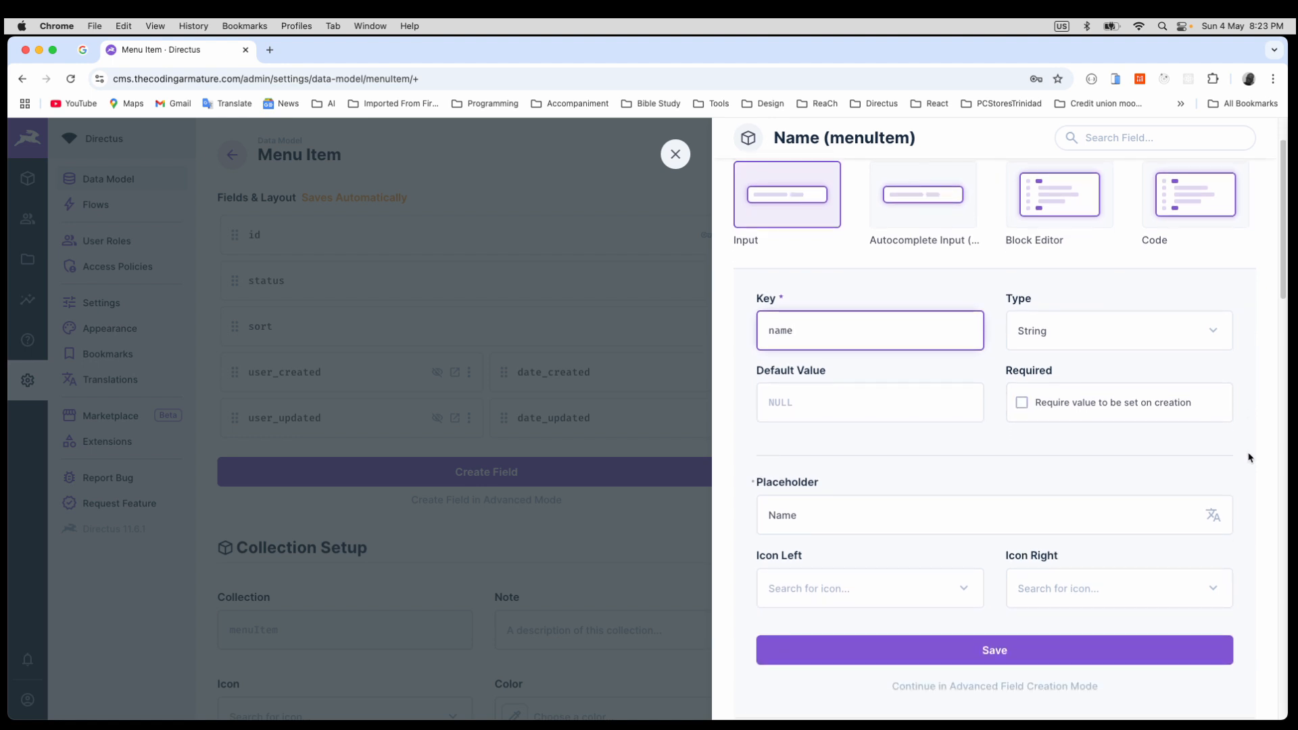
scroll(1248, 458, "up", 2)
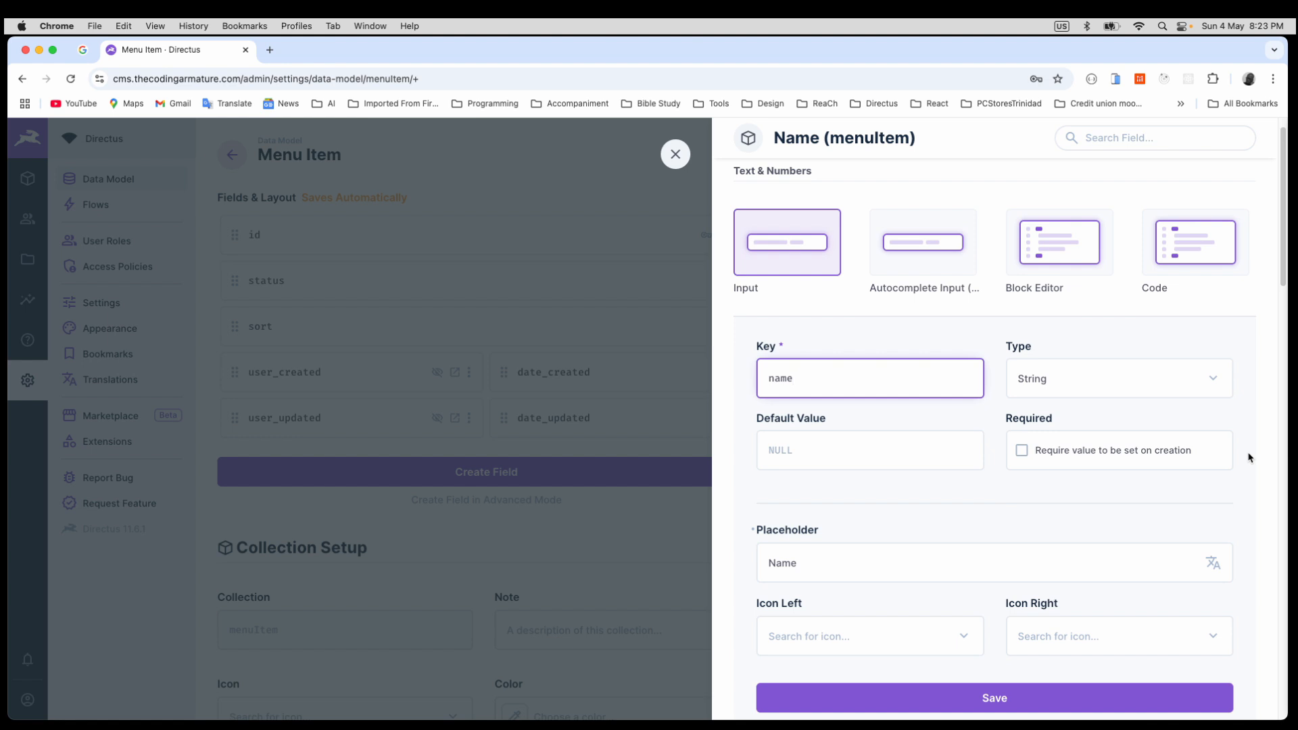
scroll(1248, 458, "down", 2)
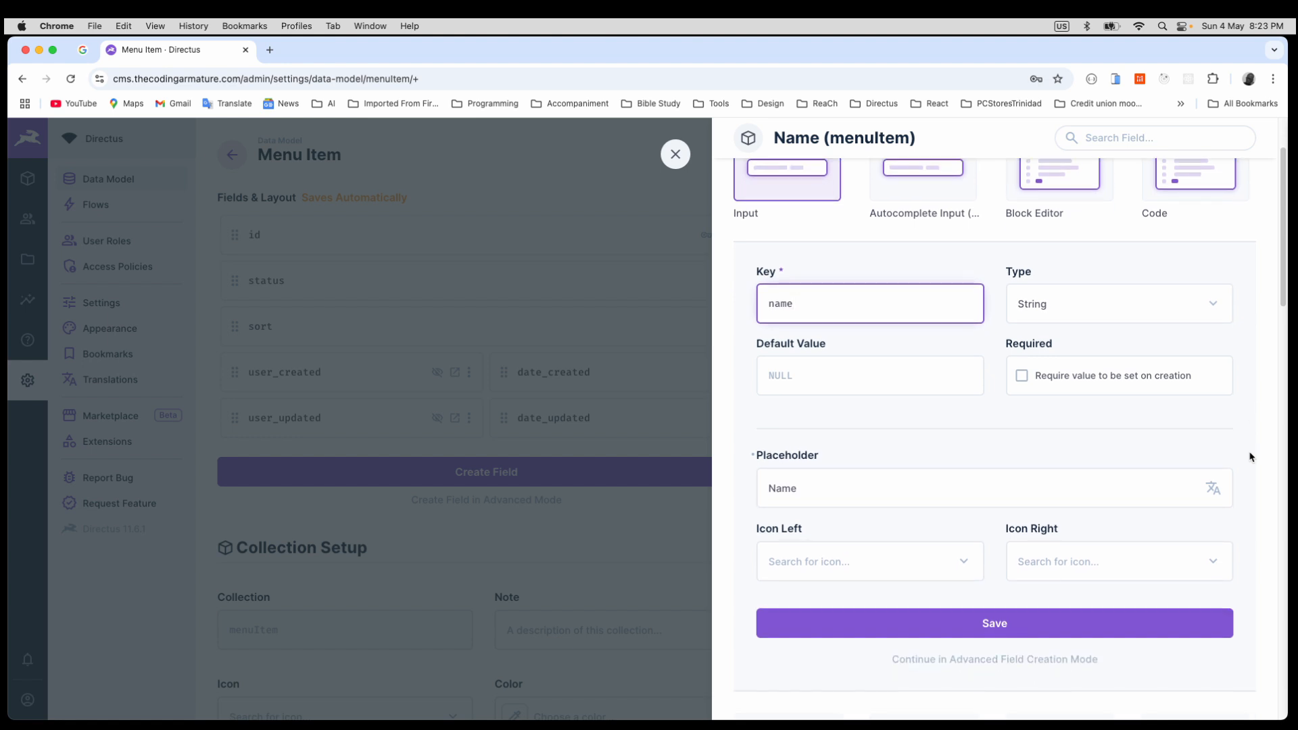
scroll(1249, 457, "up", 2)
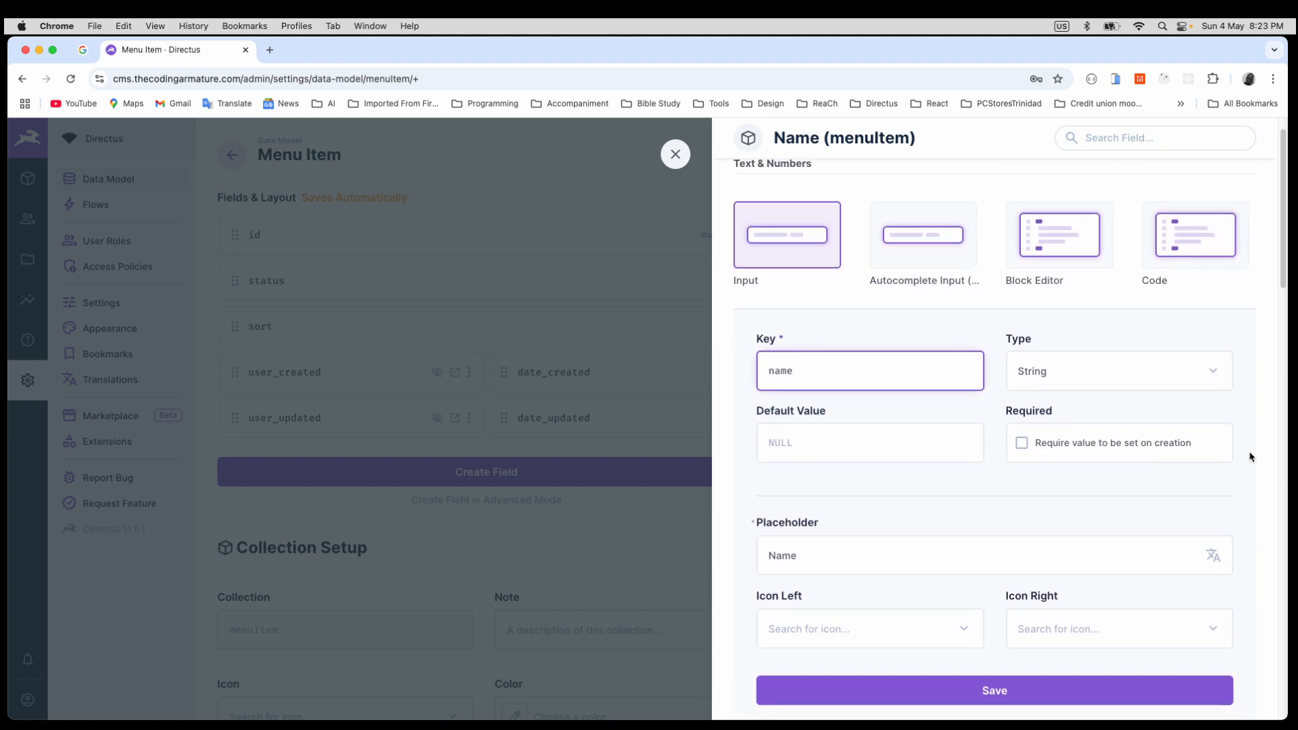
Save the name field, switch to the Online Menu document in Pages to check the data model, and minimize it.
scroll(1249, 457, "down", 2)
left_click(1004, 634)
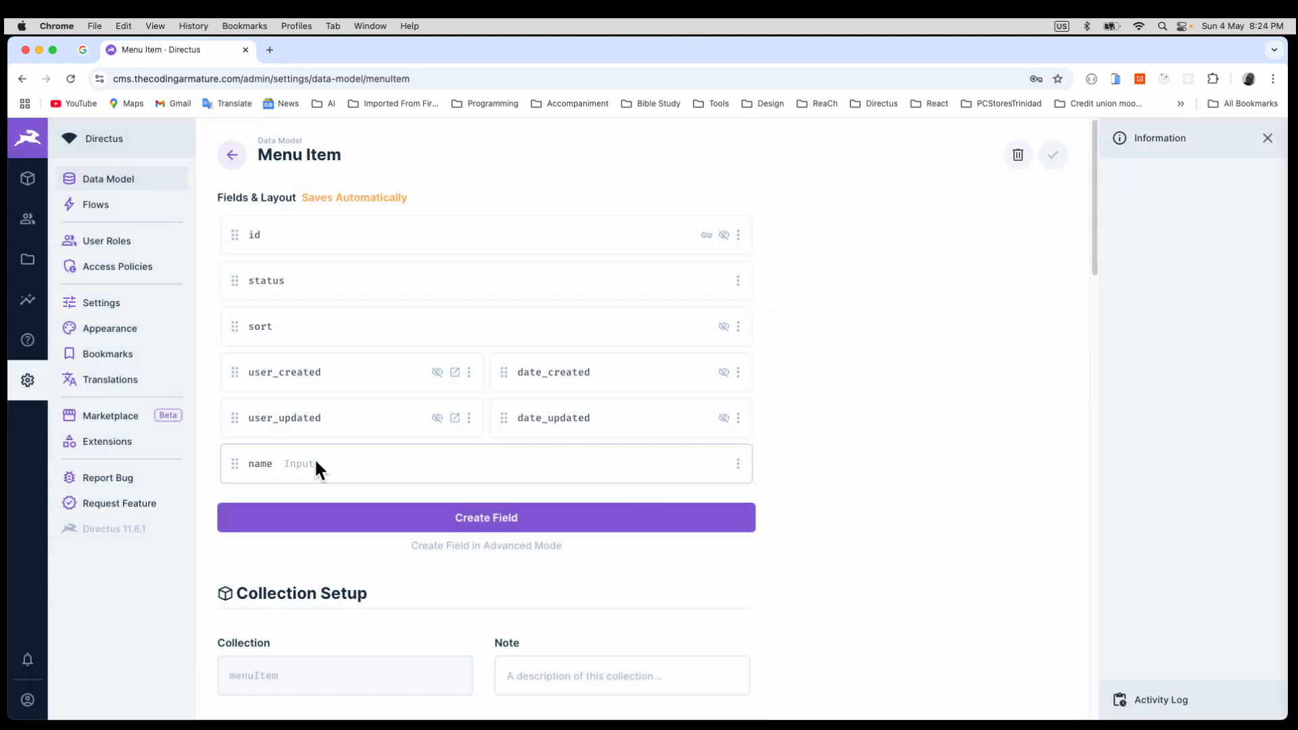
key("super+Tab")
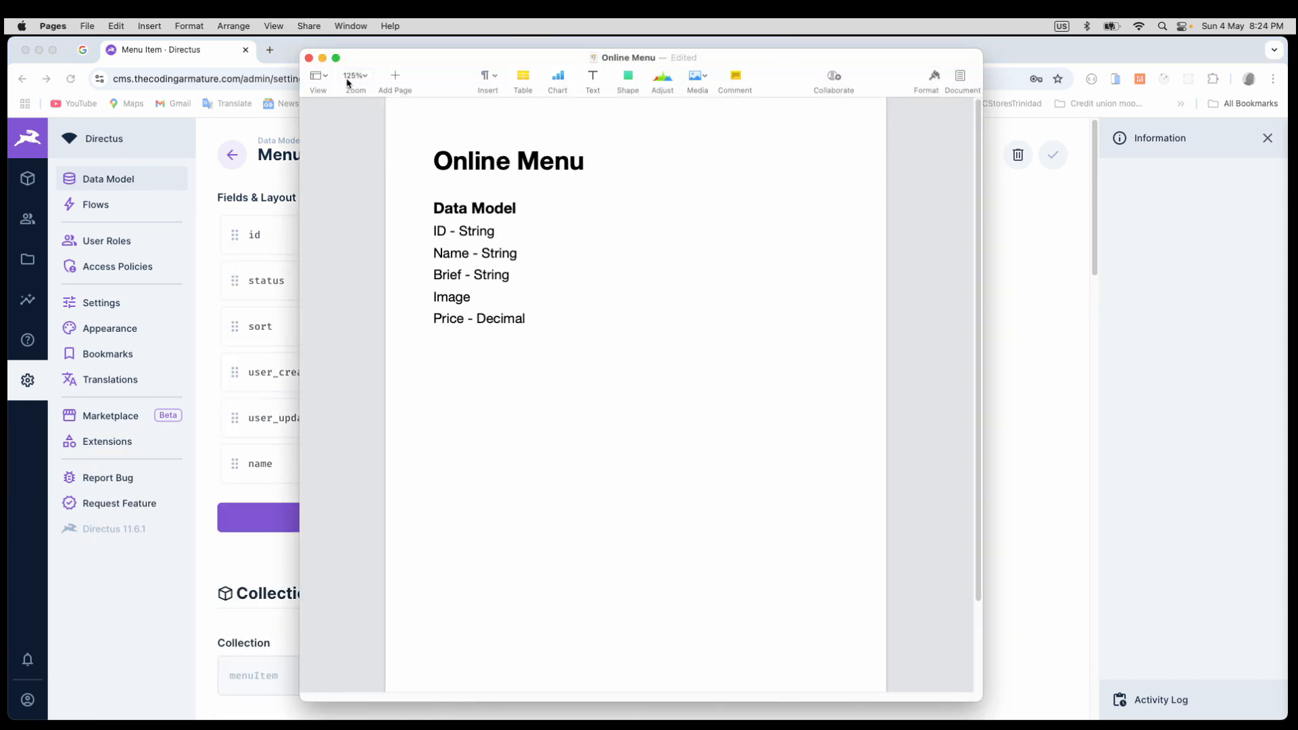
left_click(322, 58)
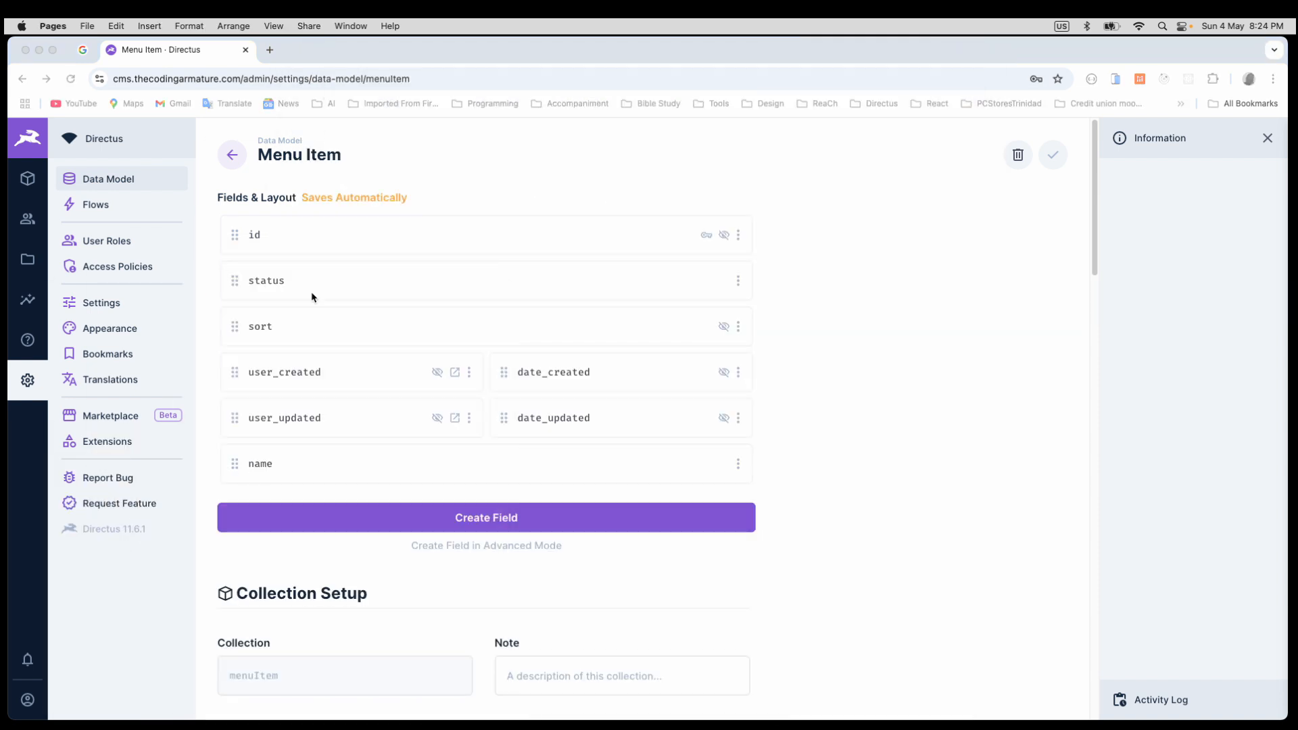
Start a new Textarea field in the menuItem collection with the key brief.
left_click(504, 522)
left_click(482, 525)
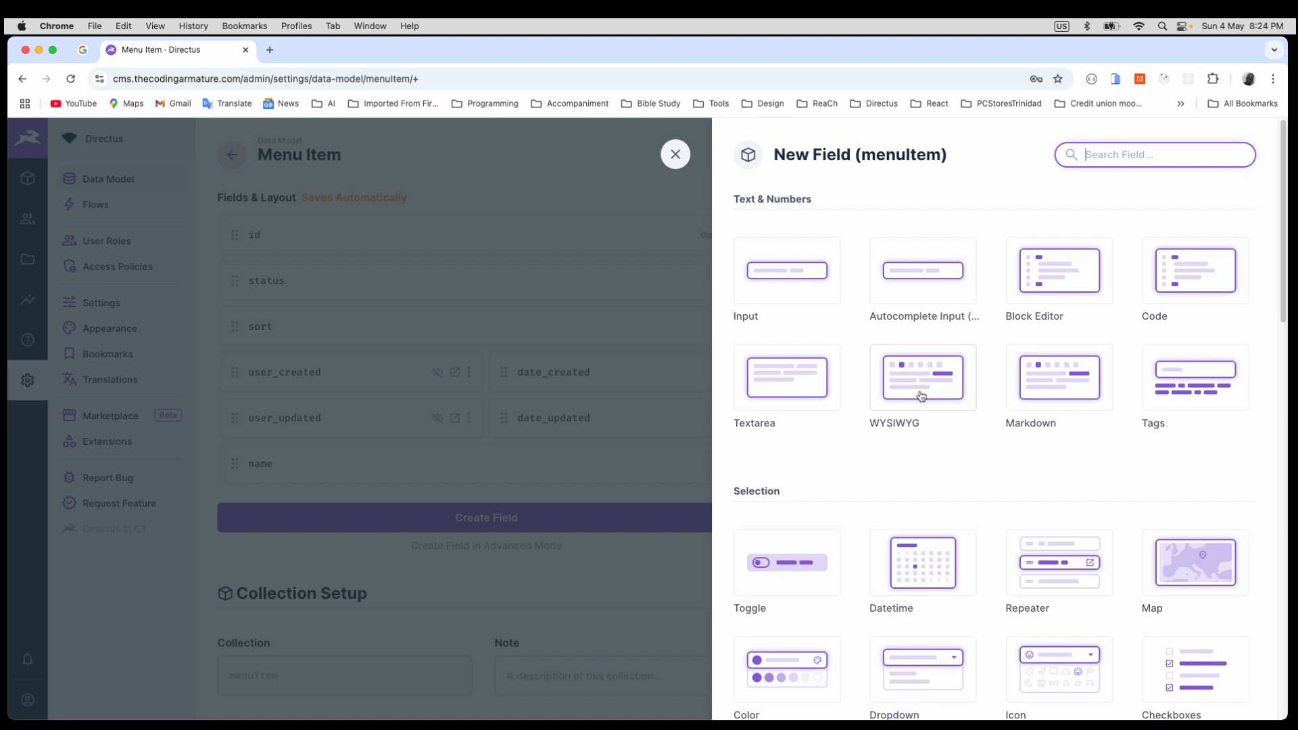
left_click(767, 389)
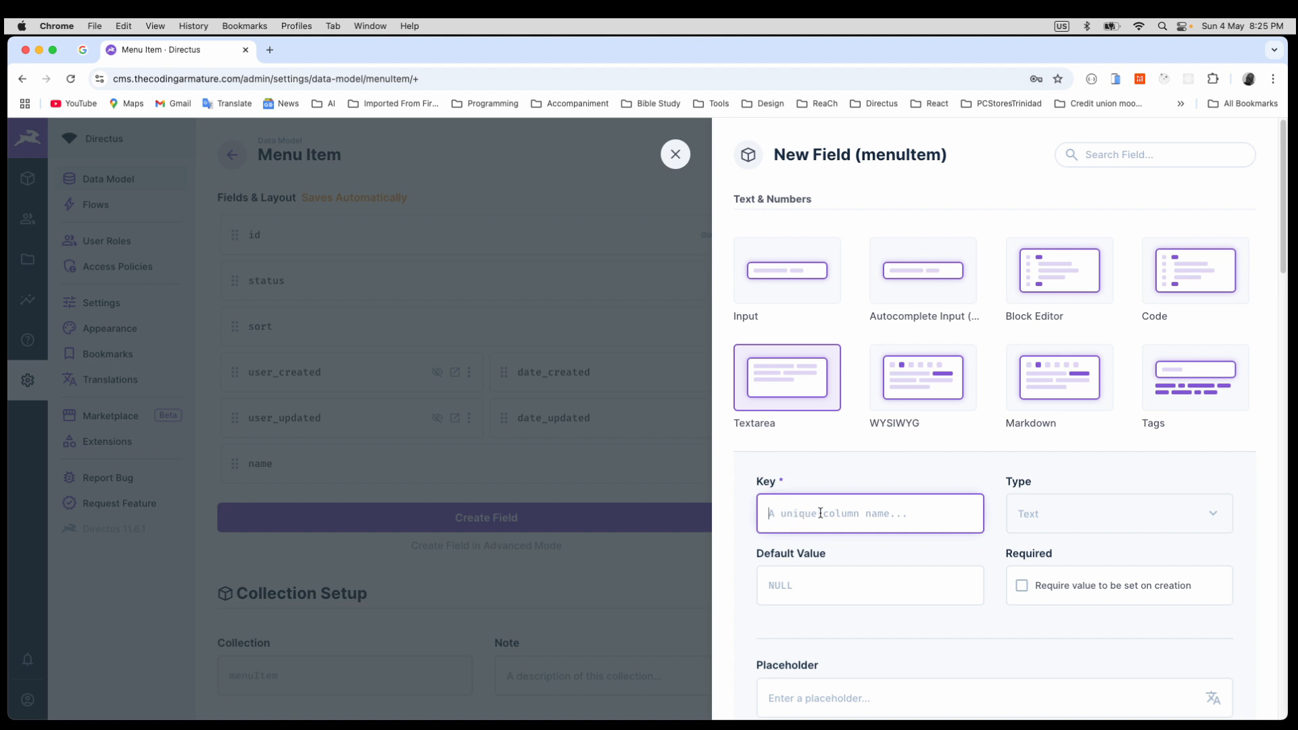
type("brief")
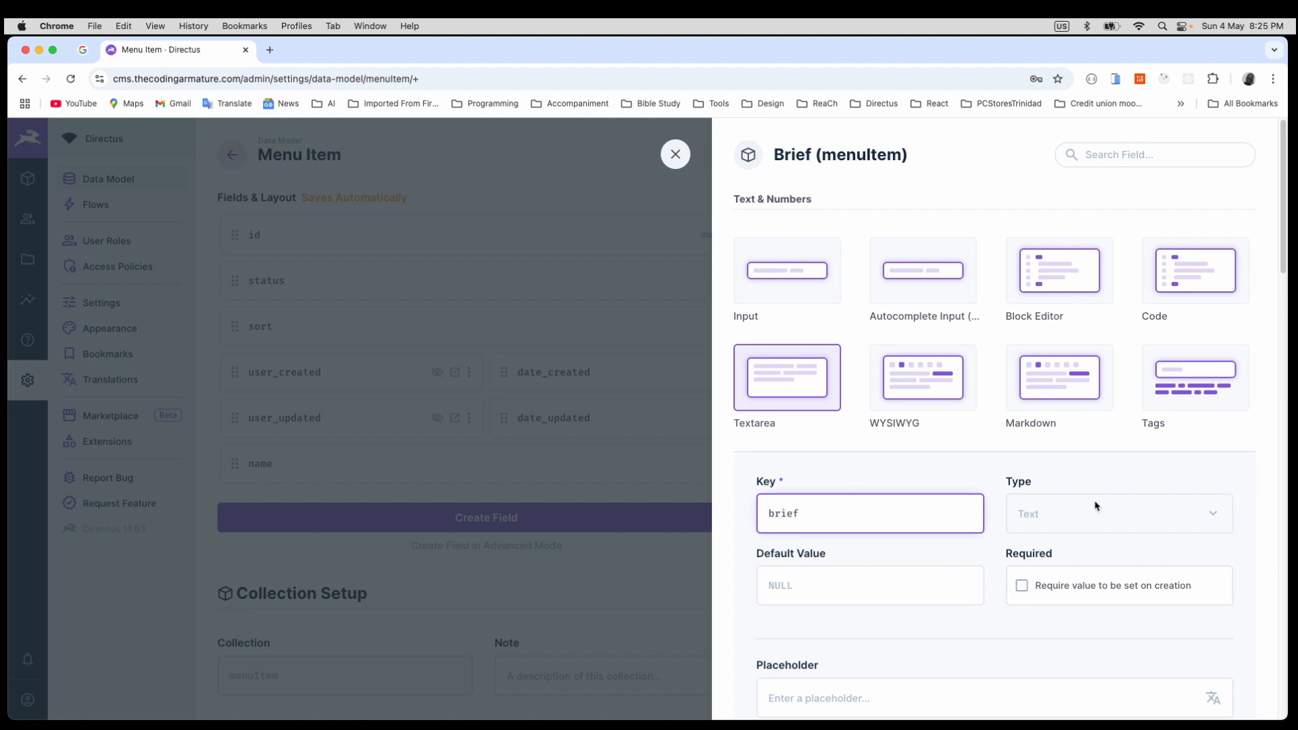
Set the brief field's placeholder text to Brief and save the field.
scroll(889, 536, "down", 2)
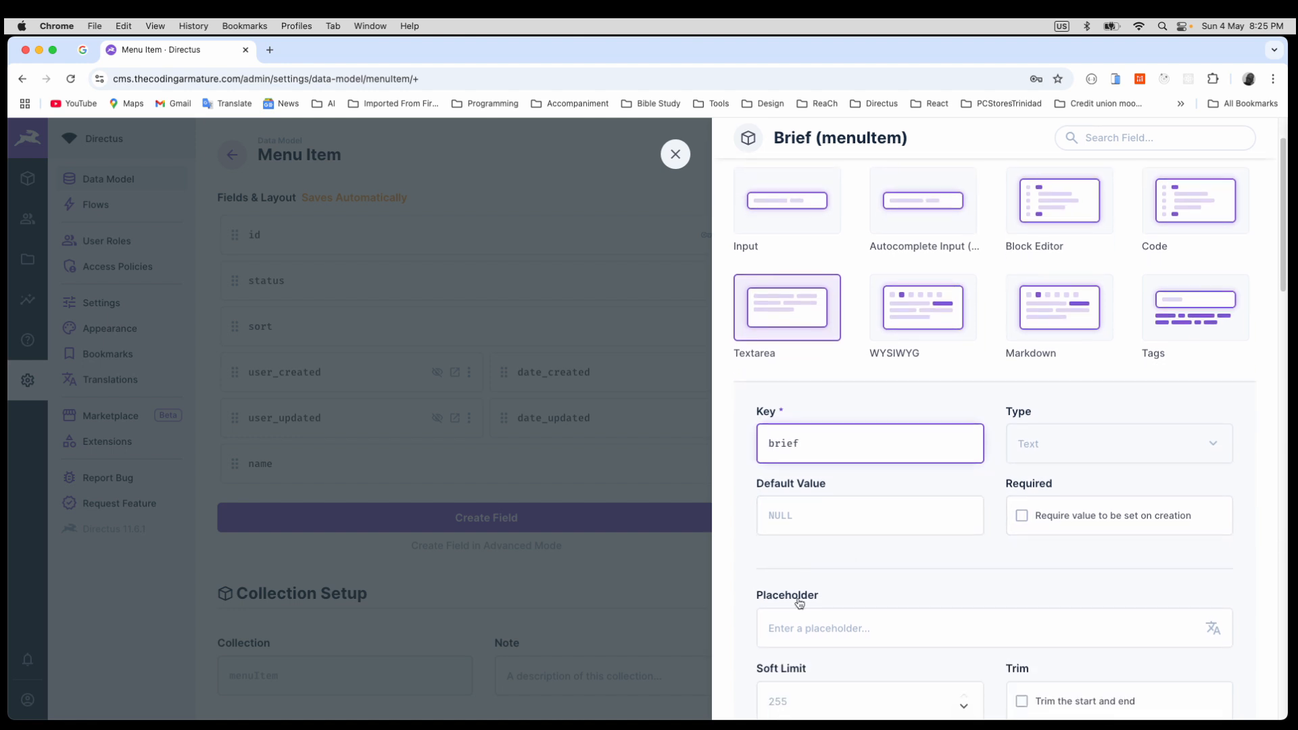
left_click(777, 627)
type("Brief")
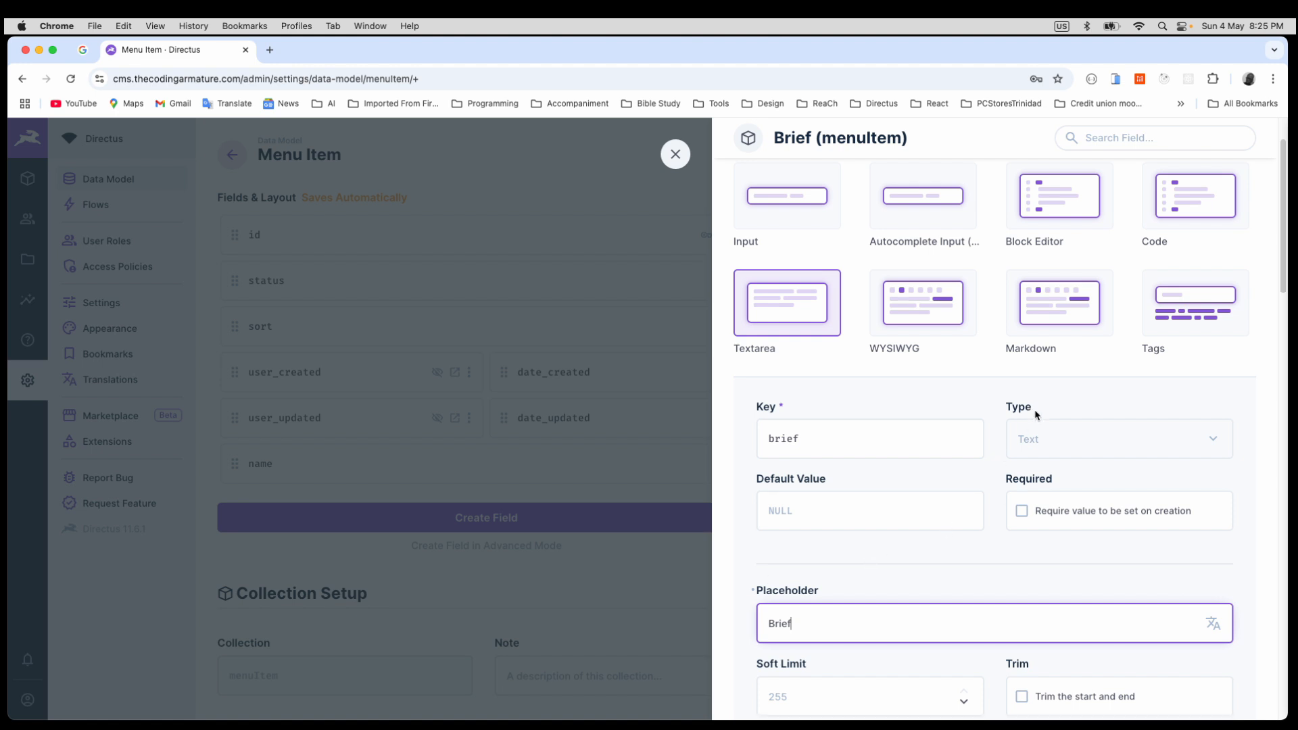
scroll(1027, 415, "down", 5)
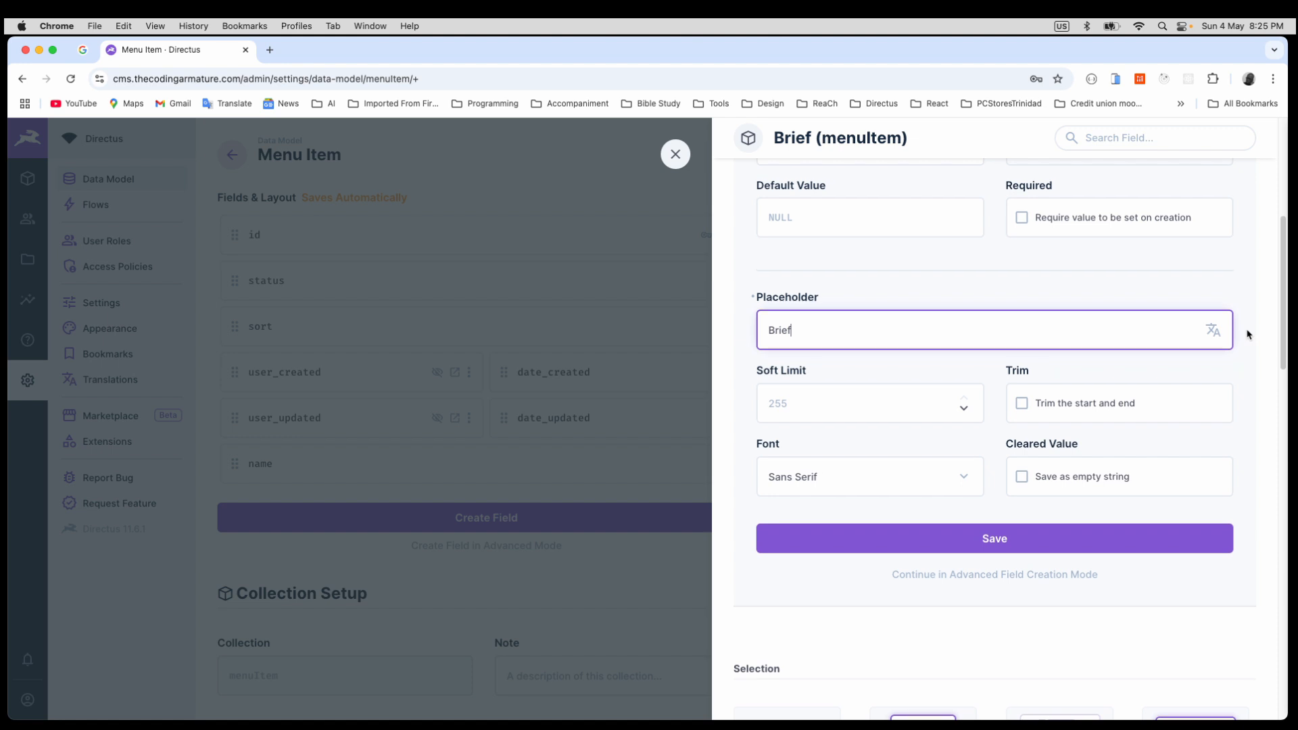
scroll(1247, 334, "up", 4)
scroll(1249, 331, "up", 1)
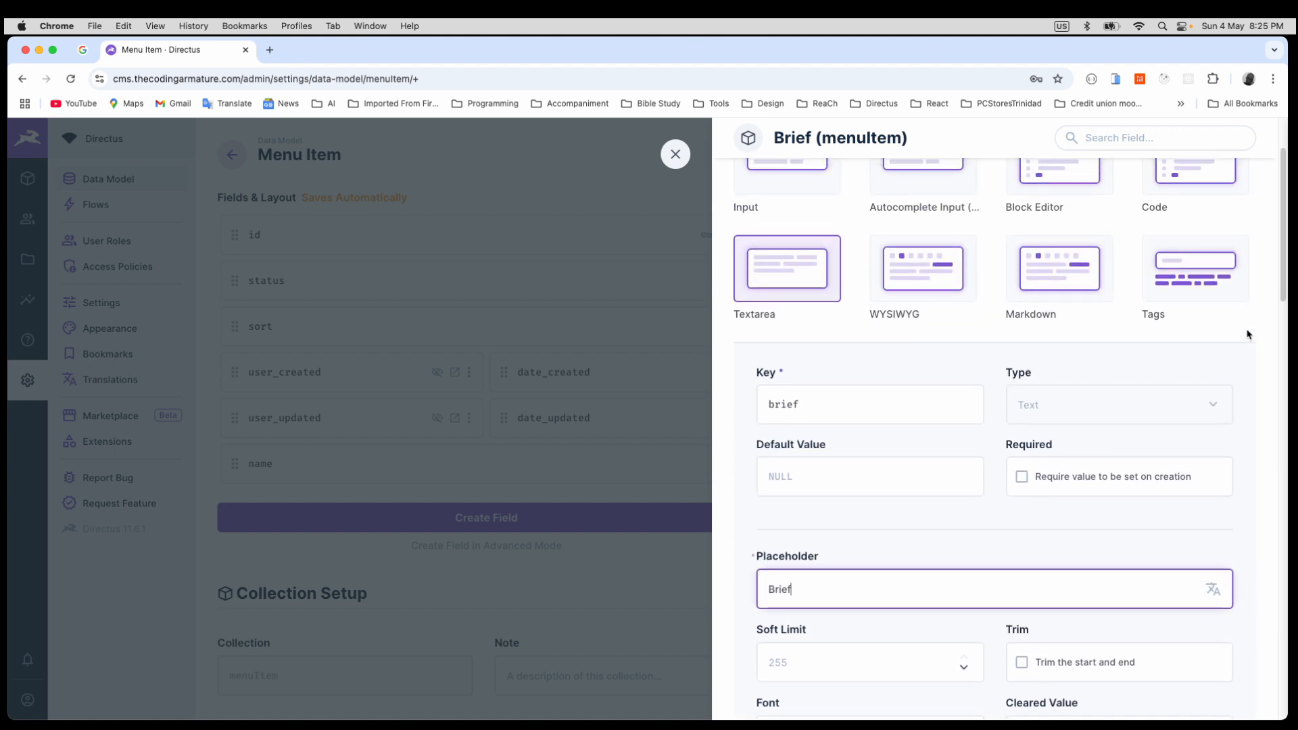
scroll(1252, 330, "up", 2)
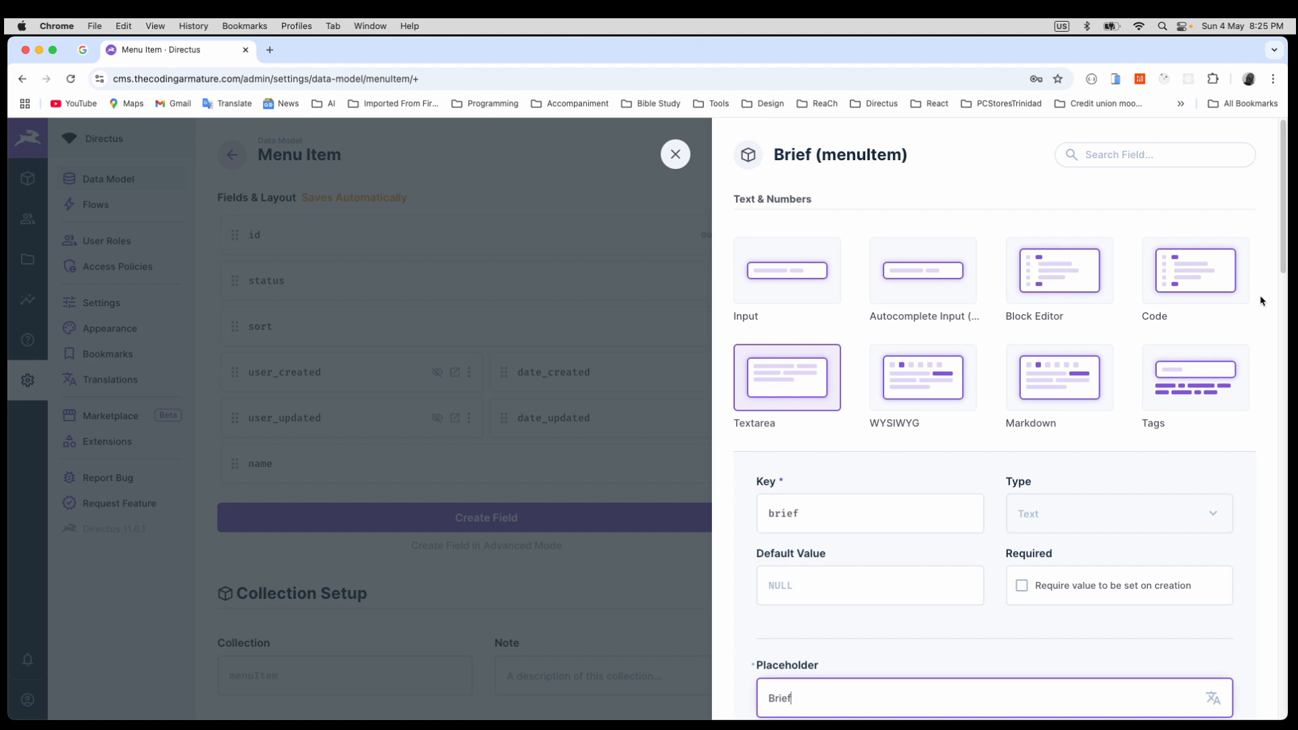
scroll(1261, 300, "down", 5)
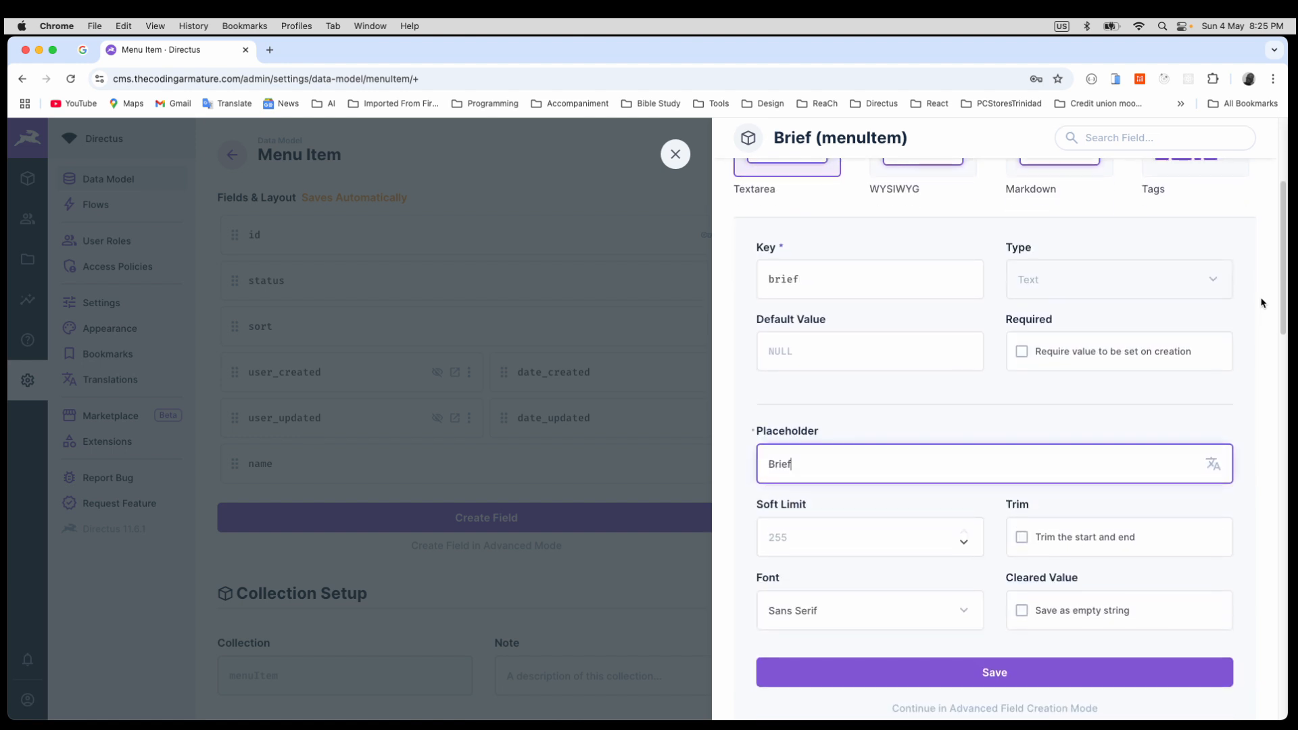
left_click(1001, 616)
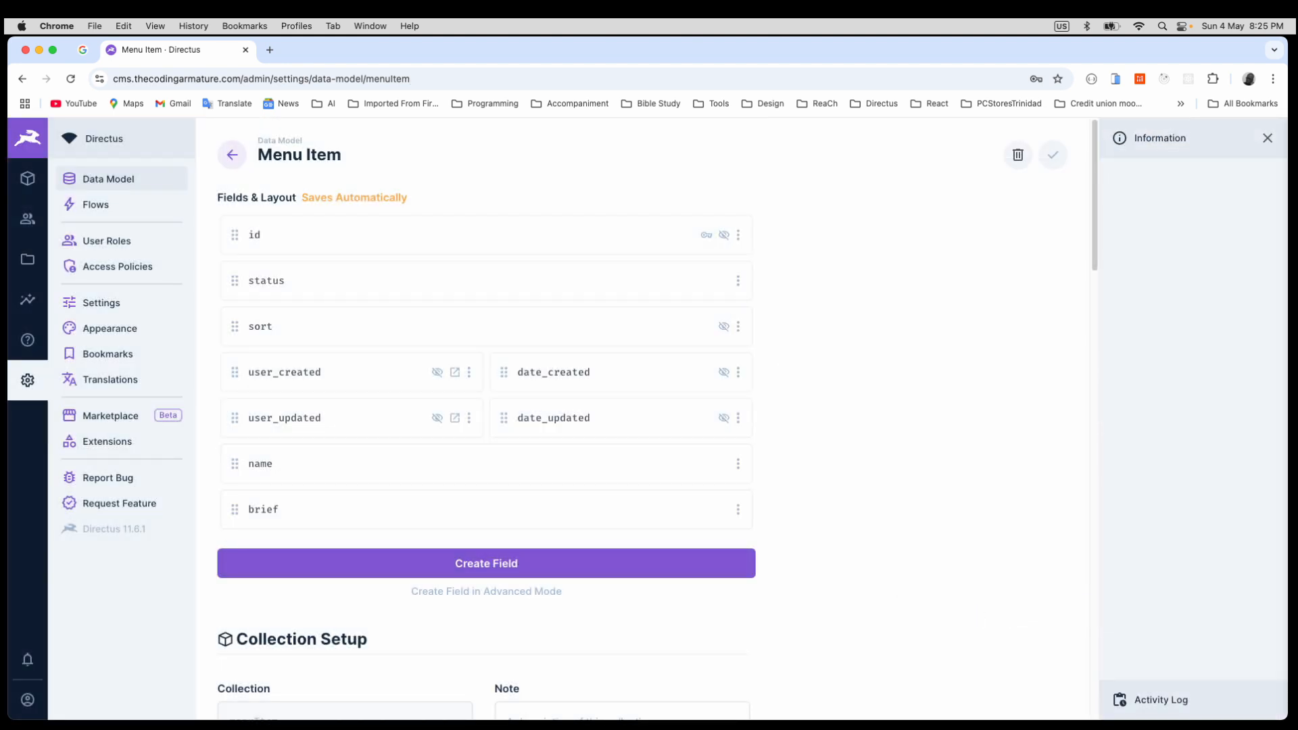
Check the Online Menu document in Pages, and start a new File field with the key image in the Directus menuItem collection.
key("super+Tab")
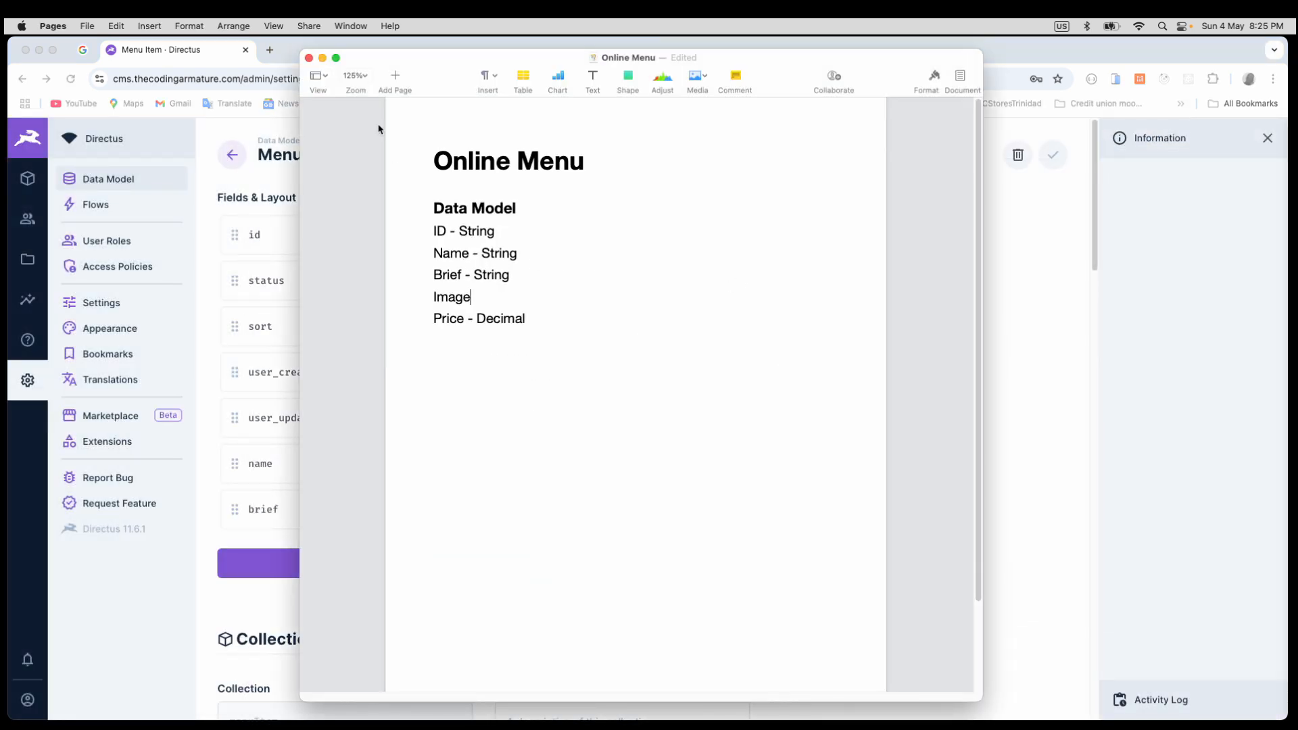
left_click(323, 59)
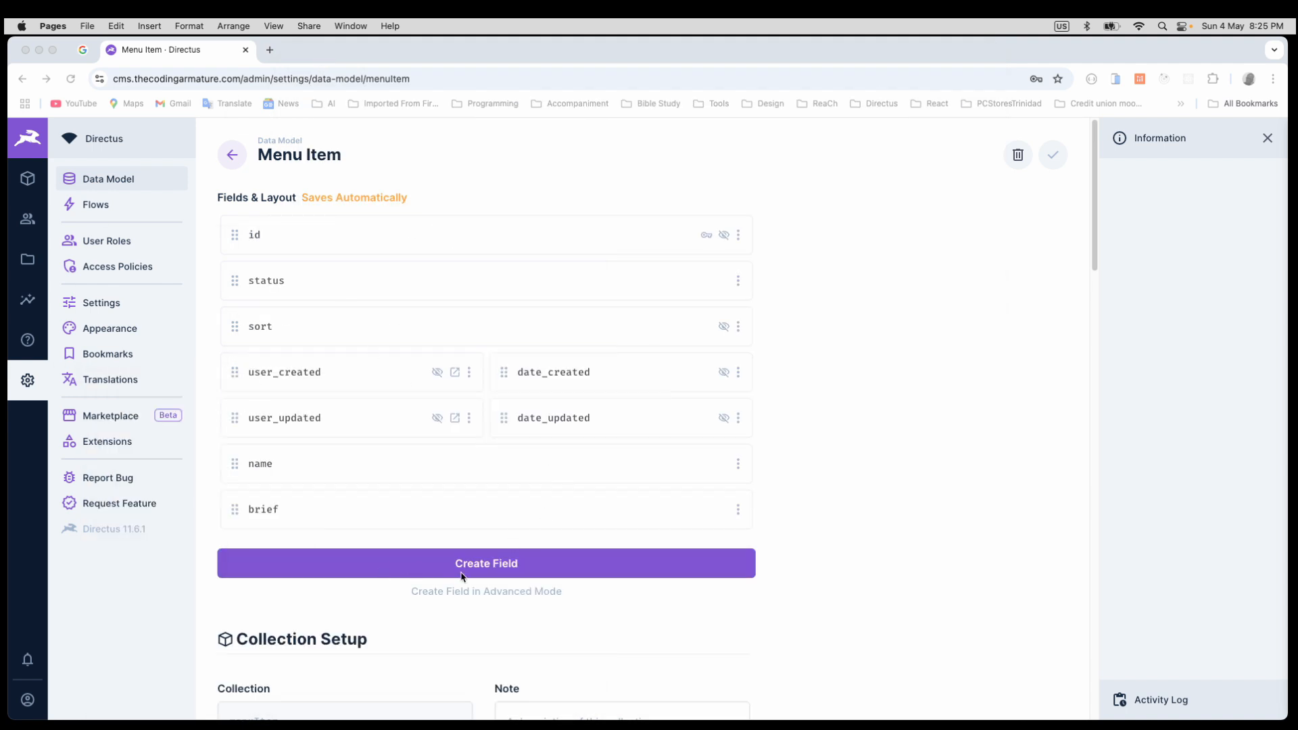
left_click(870, 541)
left_click(484, 567)
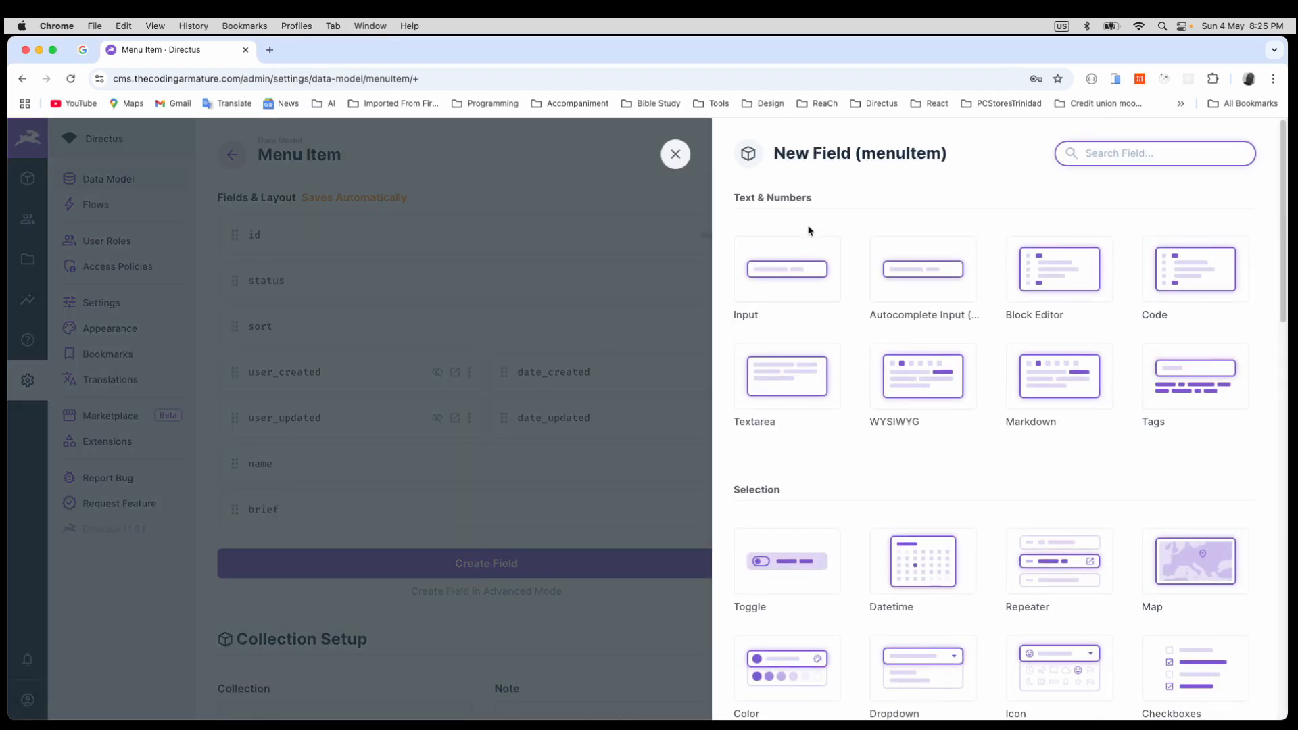
scroll(809, 230, "down", 7)
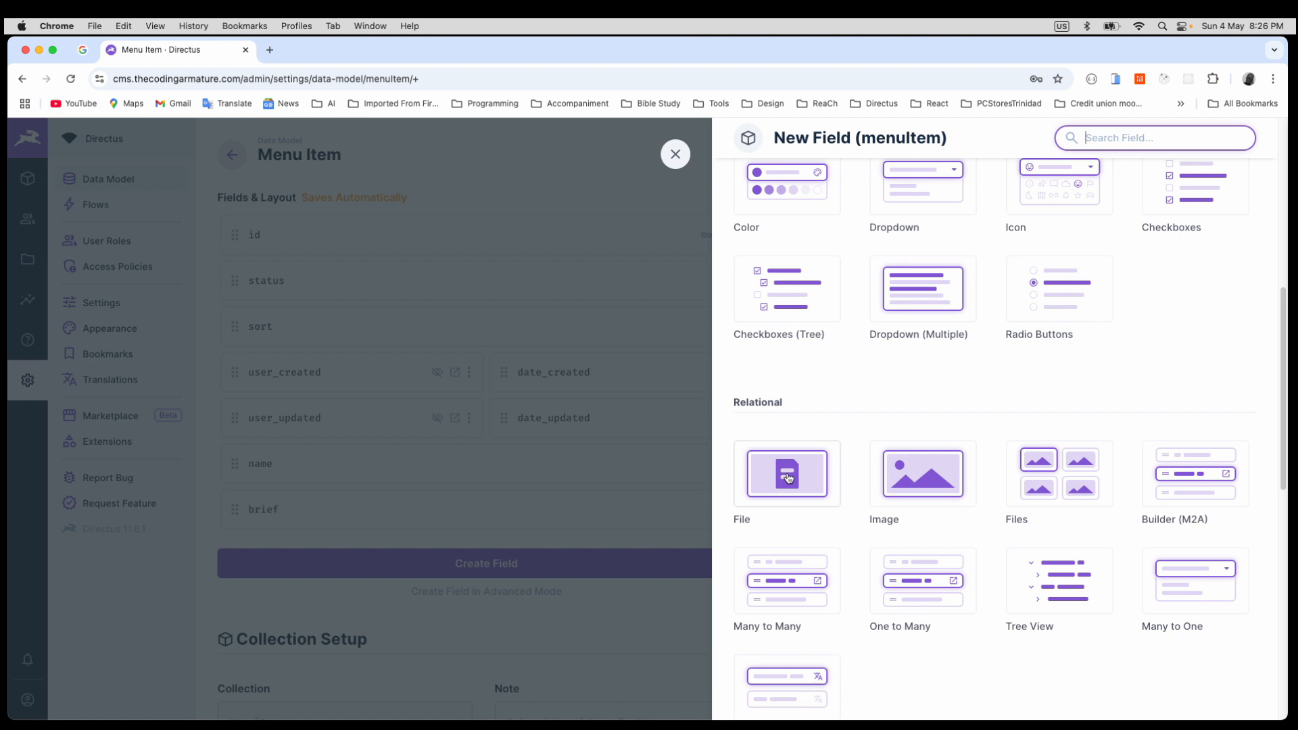
left_click(790, 475)
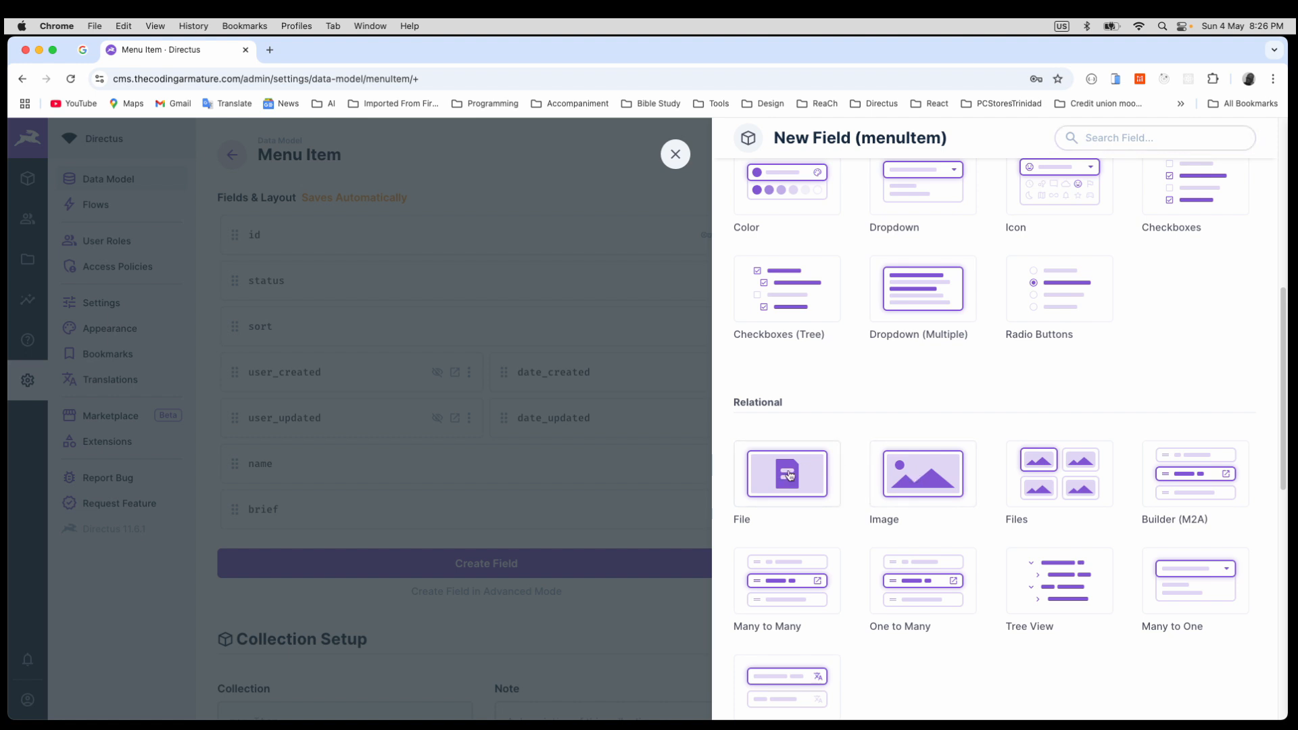
scroll(847, 369, "down", 5)
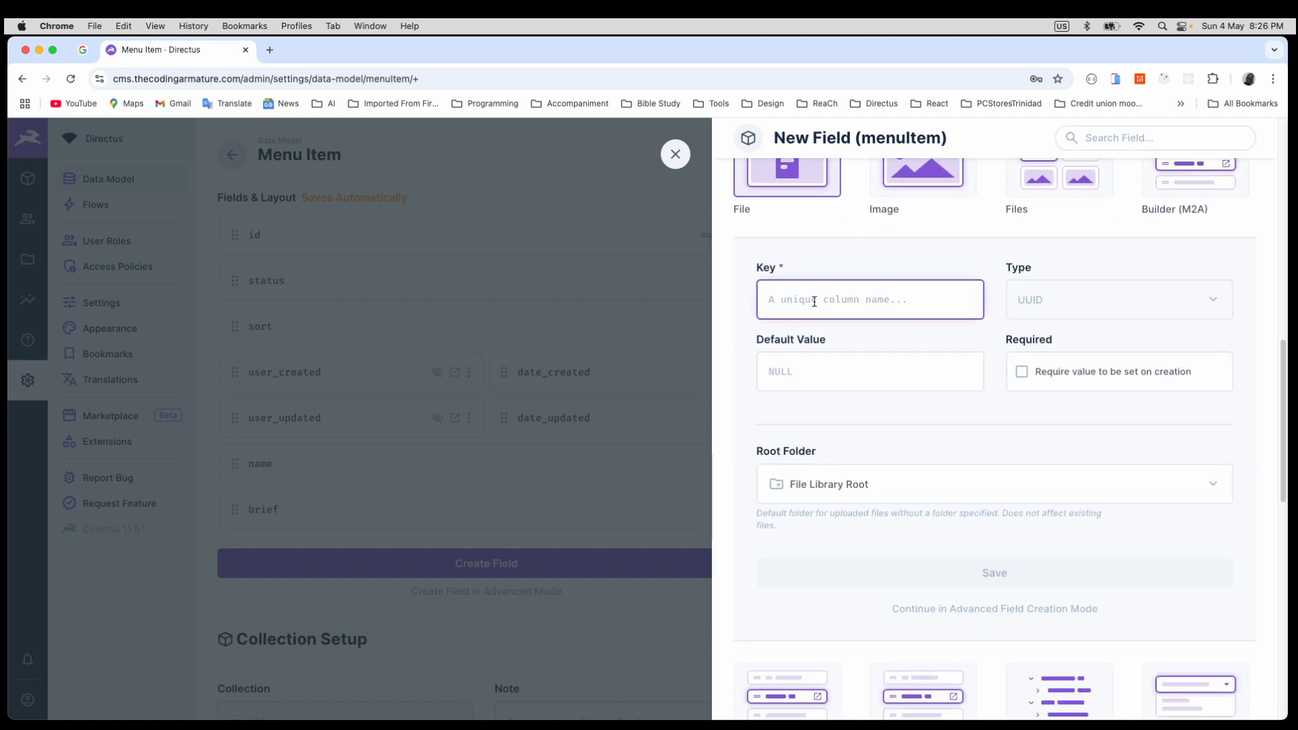
type("image")
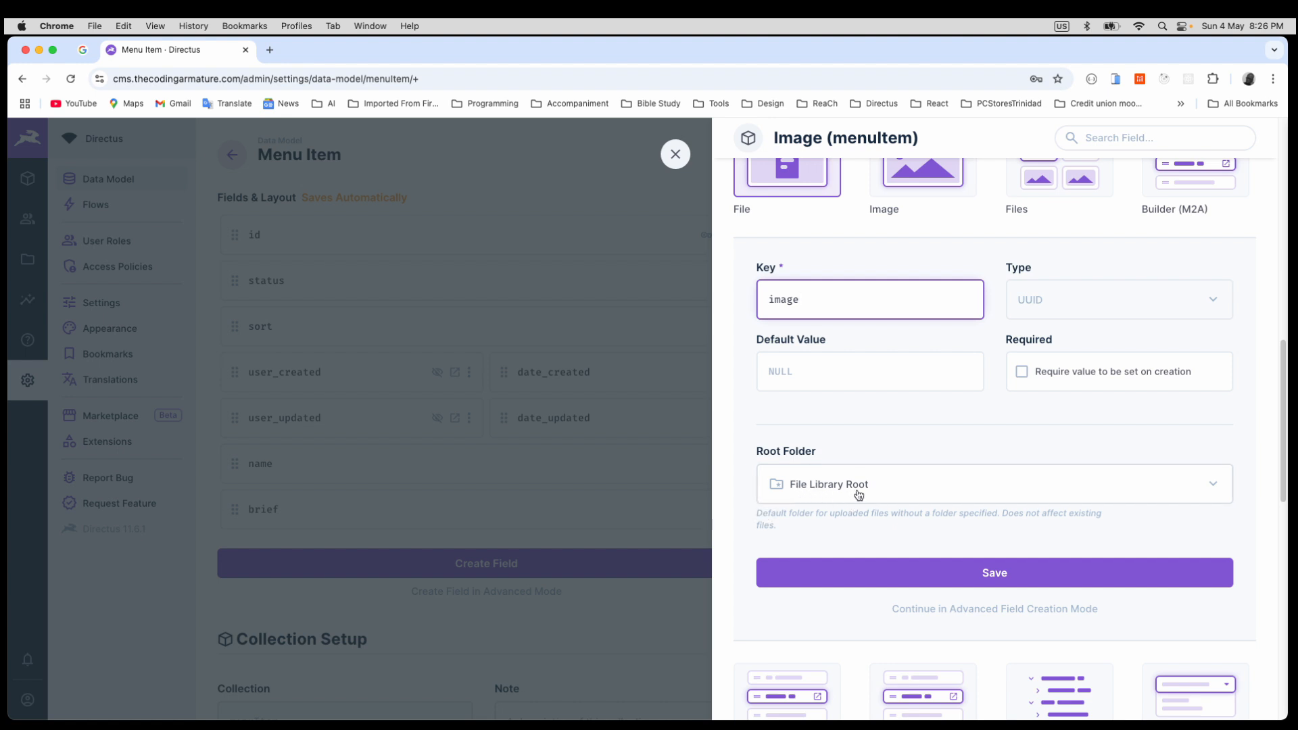
Check the root folder options for the image field, keep File Library Root, and save the field.
left_click(1219, 487)
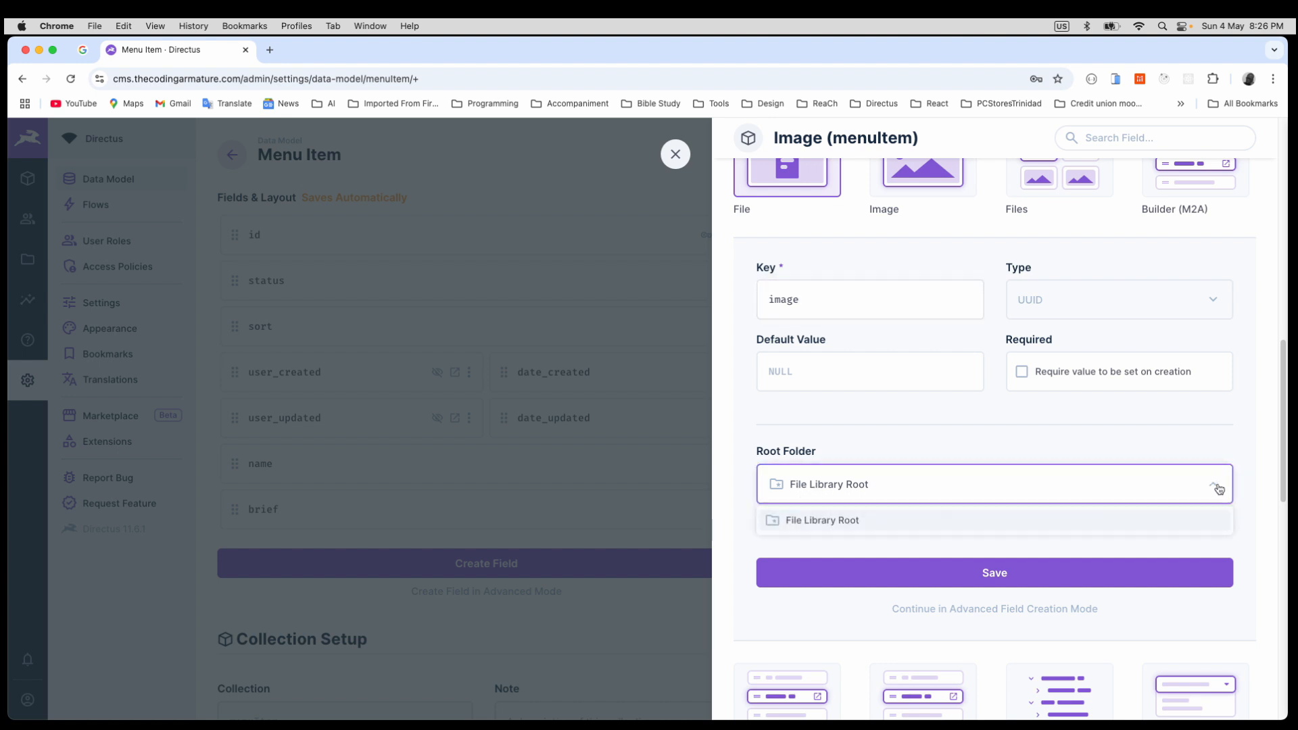
left_click(1219, 487)
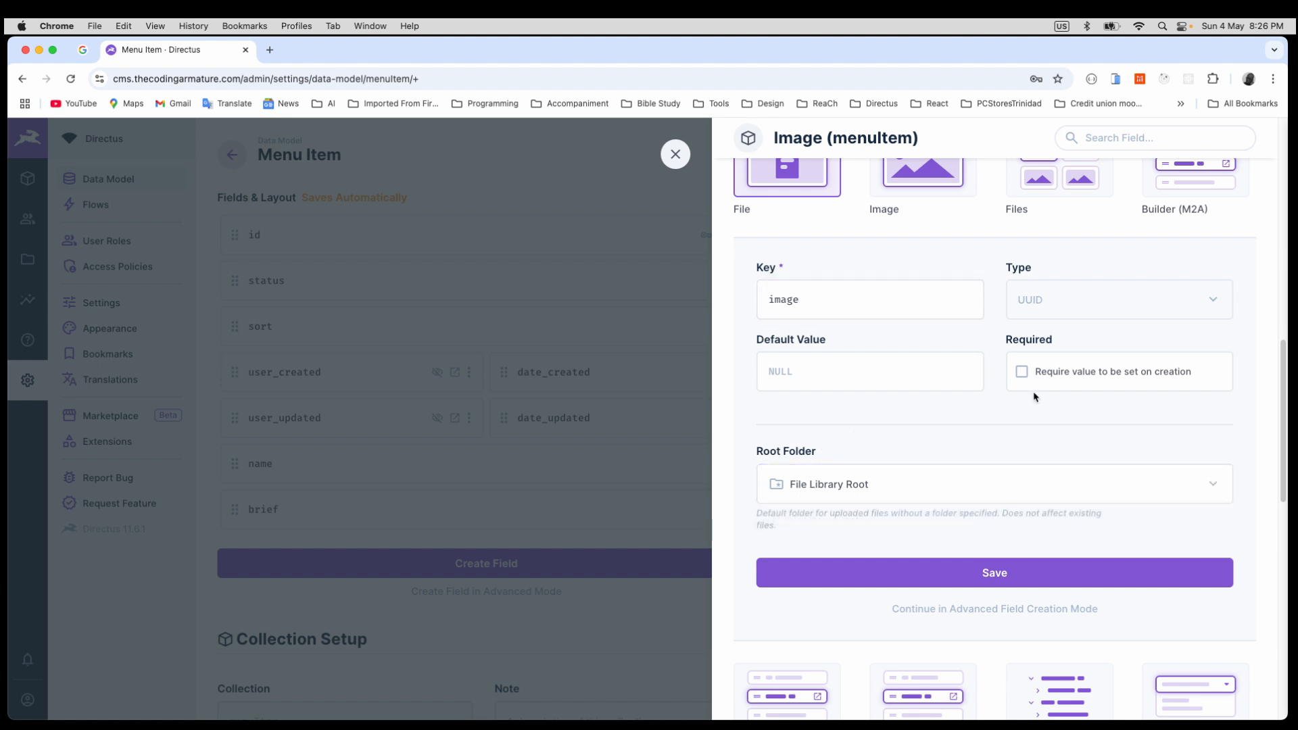
left_click(994, 575)
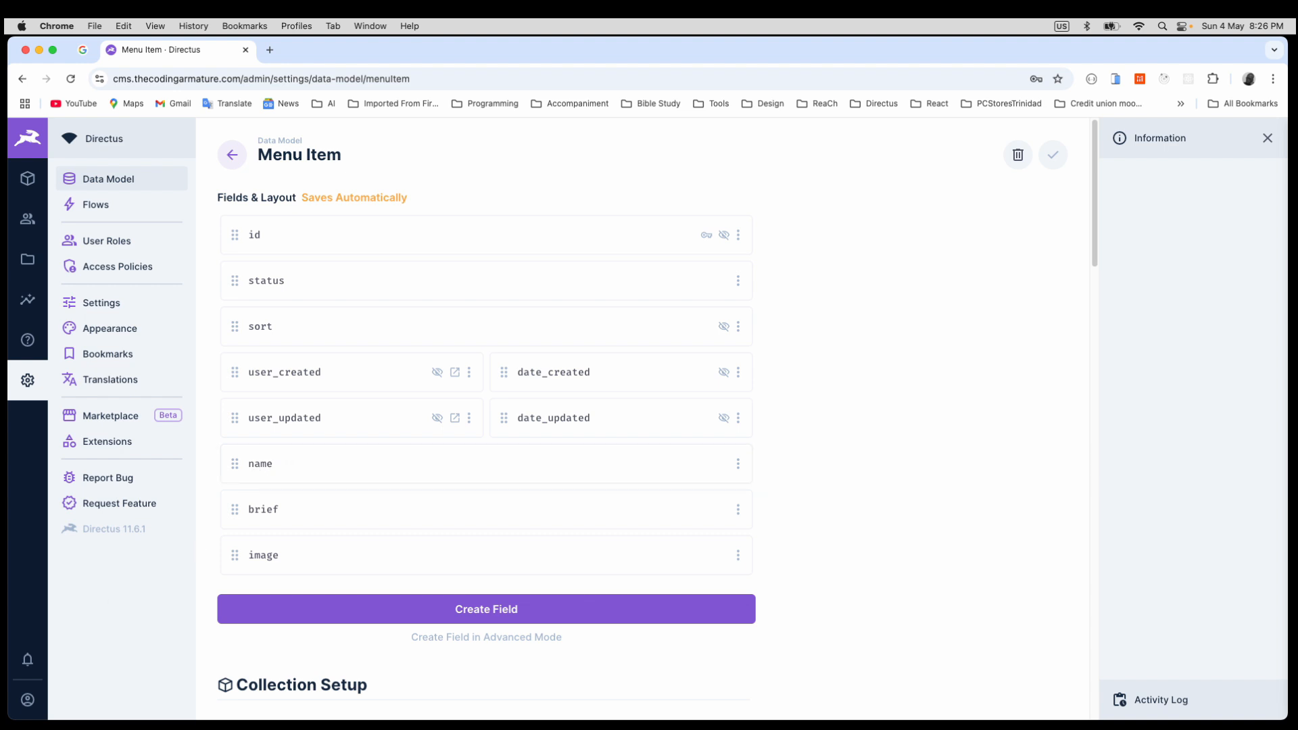
Check the Online Menu document in Pages, and start a new Input field of type Decimal in the Directus menuItem collection.
key("super+Tab")
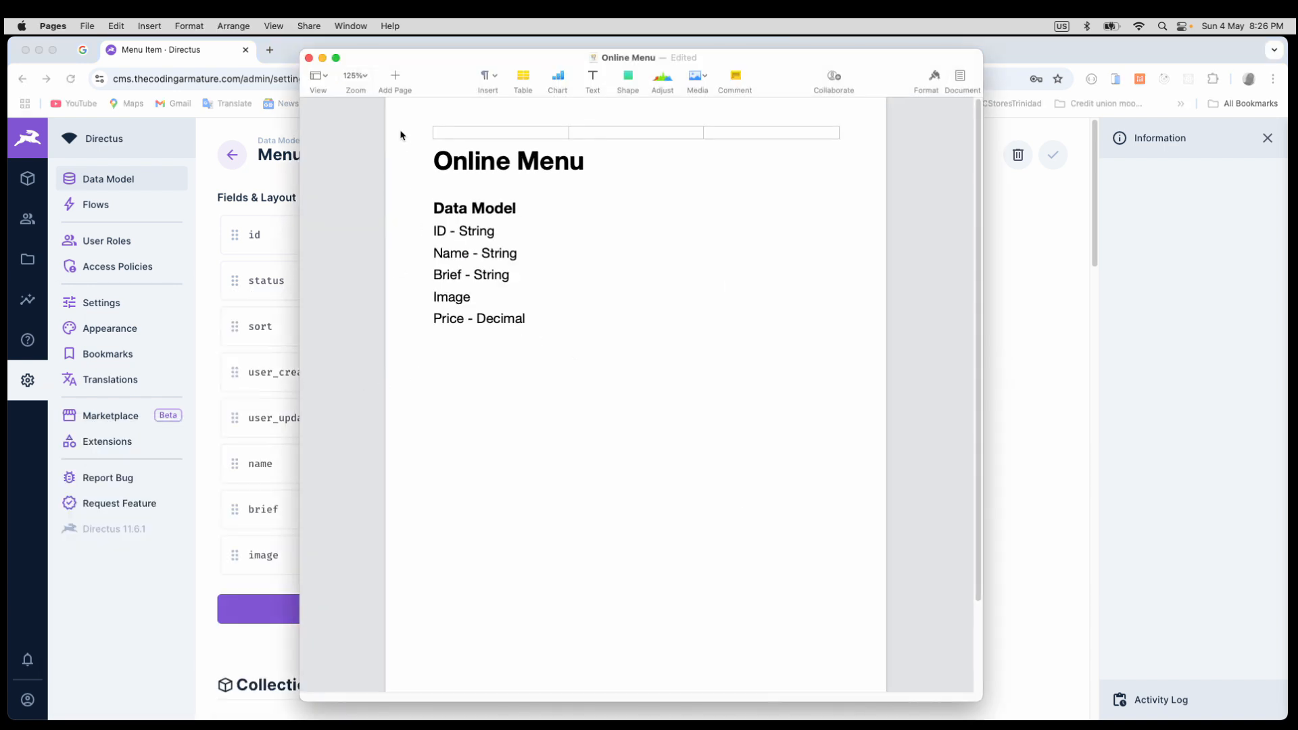
left_click(322, 57)
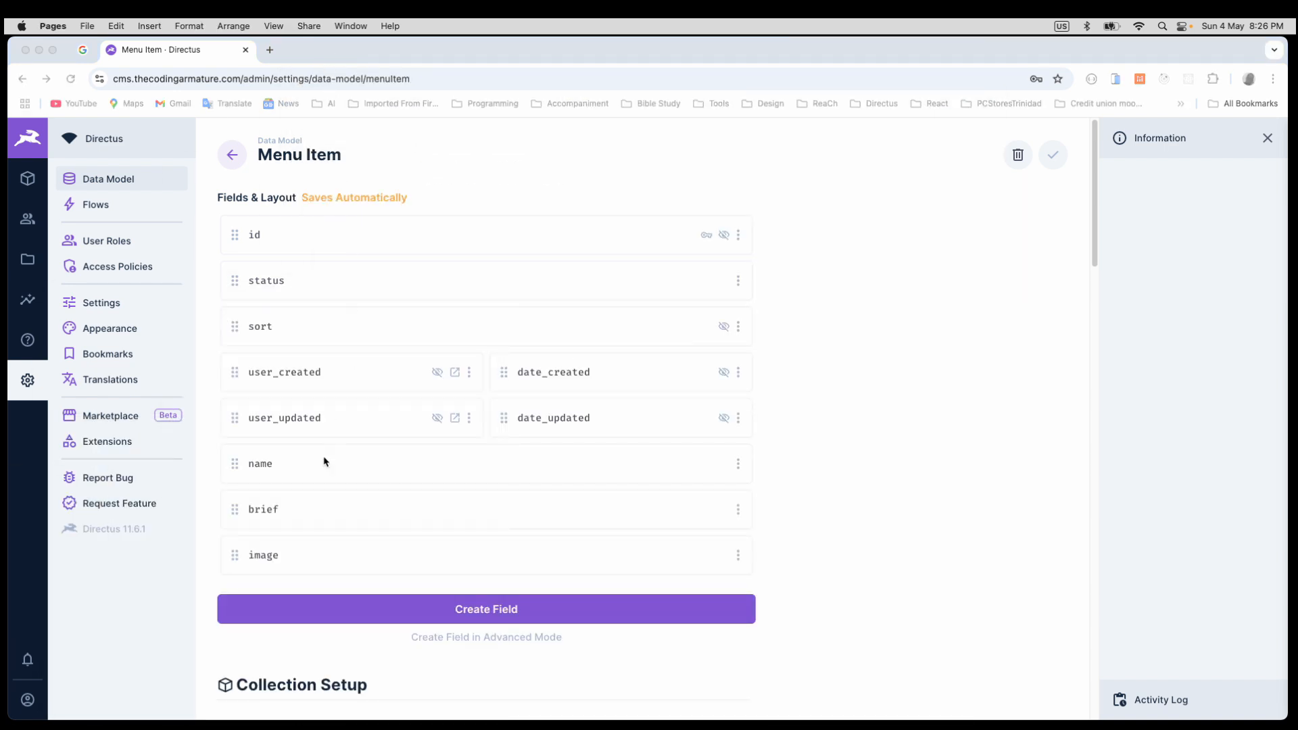
left_click(518, 615)
left_click(486, 616)
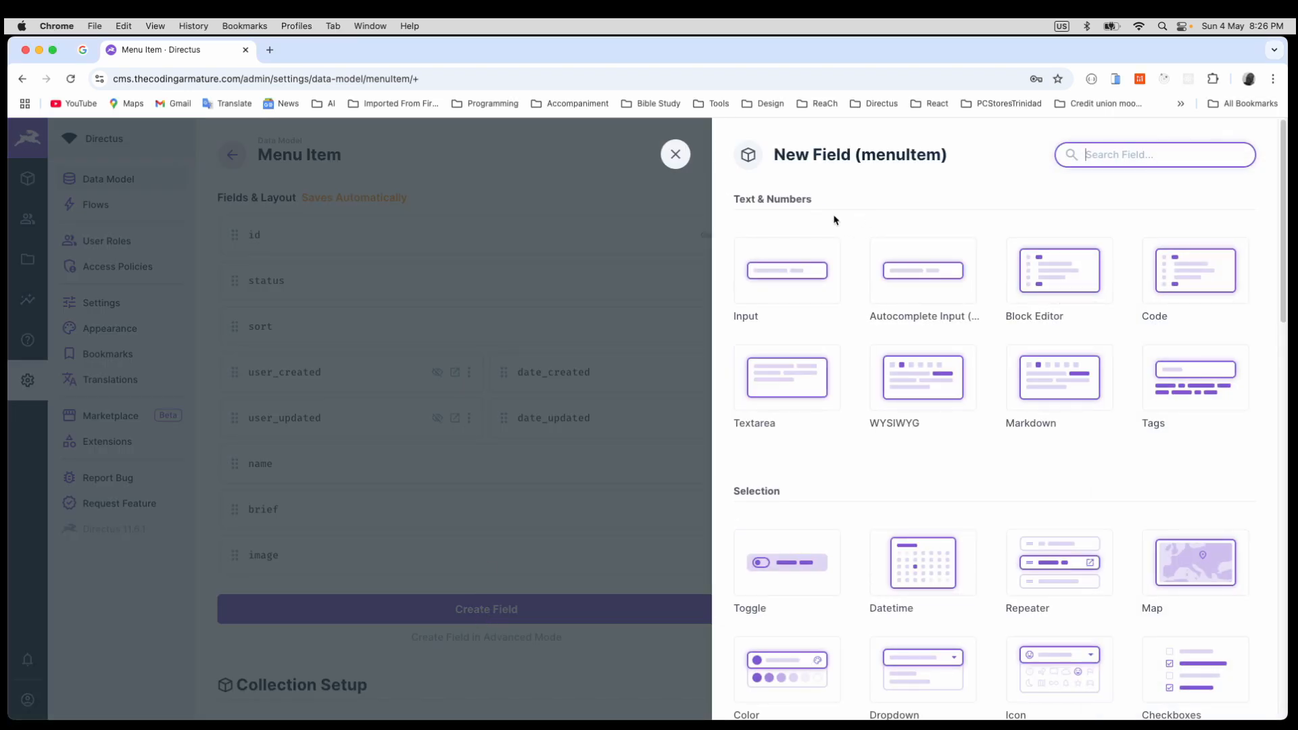
left_click(786, 269)
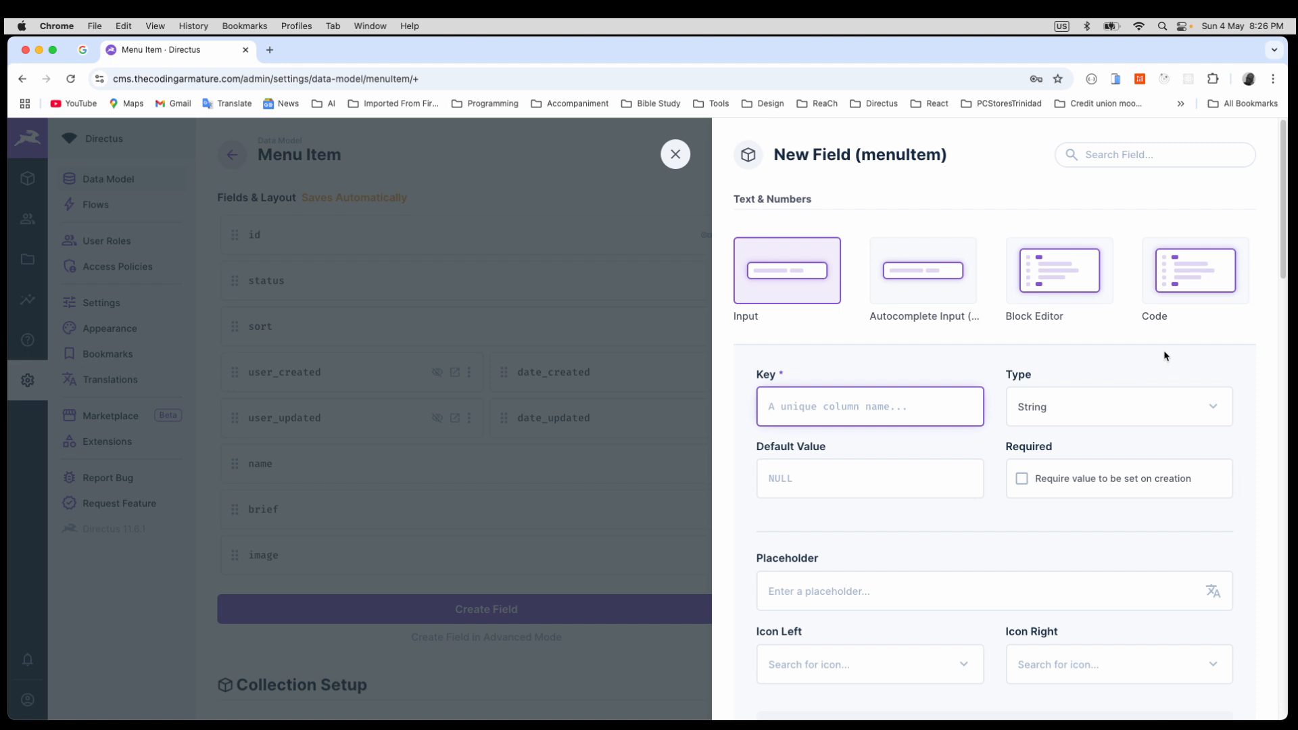
left_click(1220, 415)
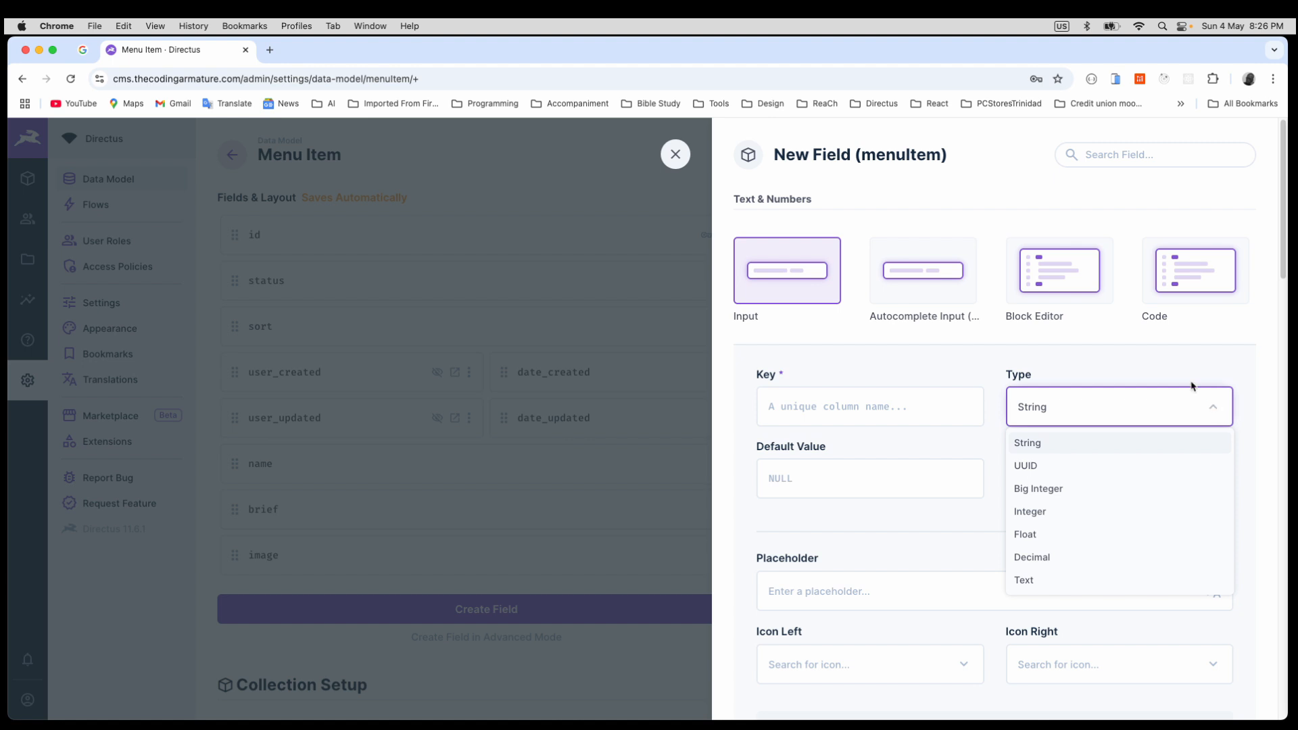
left_click(1033, 559)
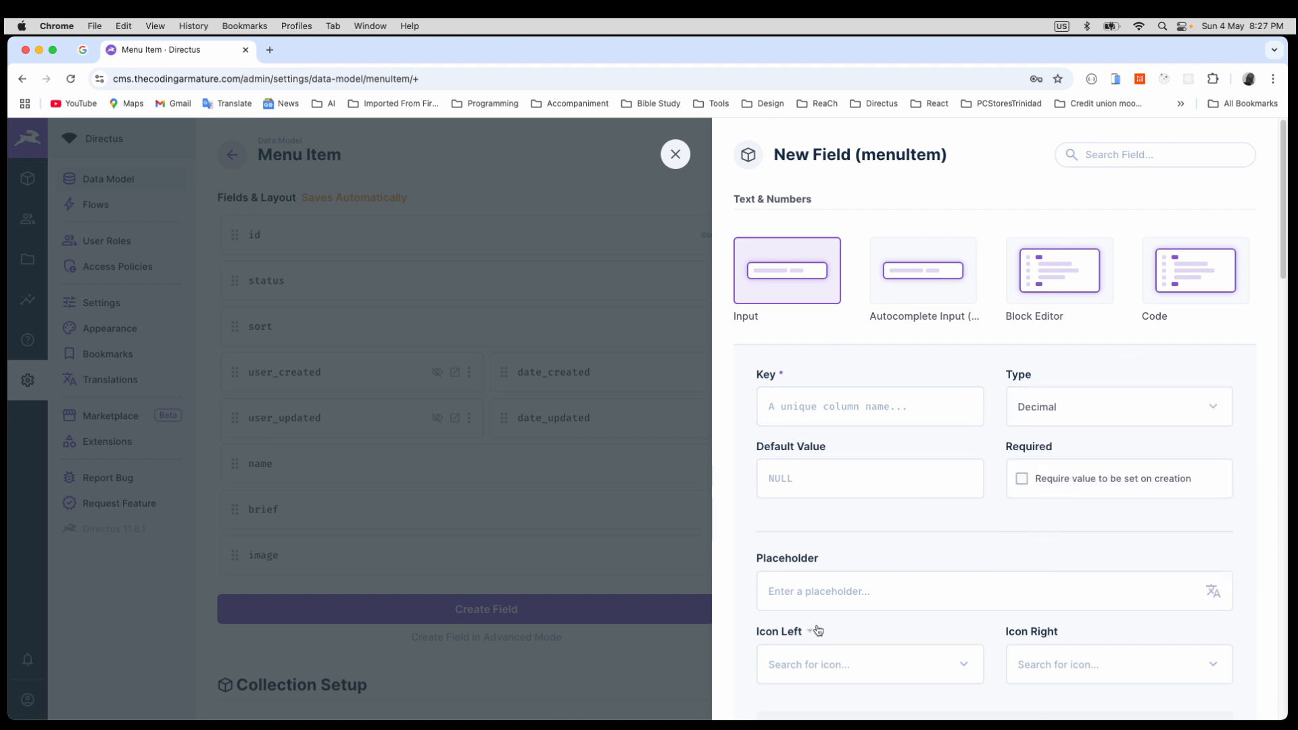
Give the decimal field the key price and the placeholder text Price.
left_click(816, 596)
left_click(827, 404)
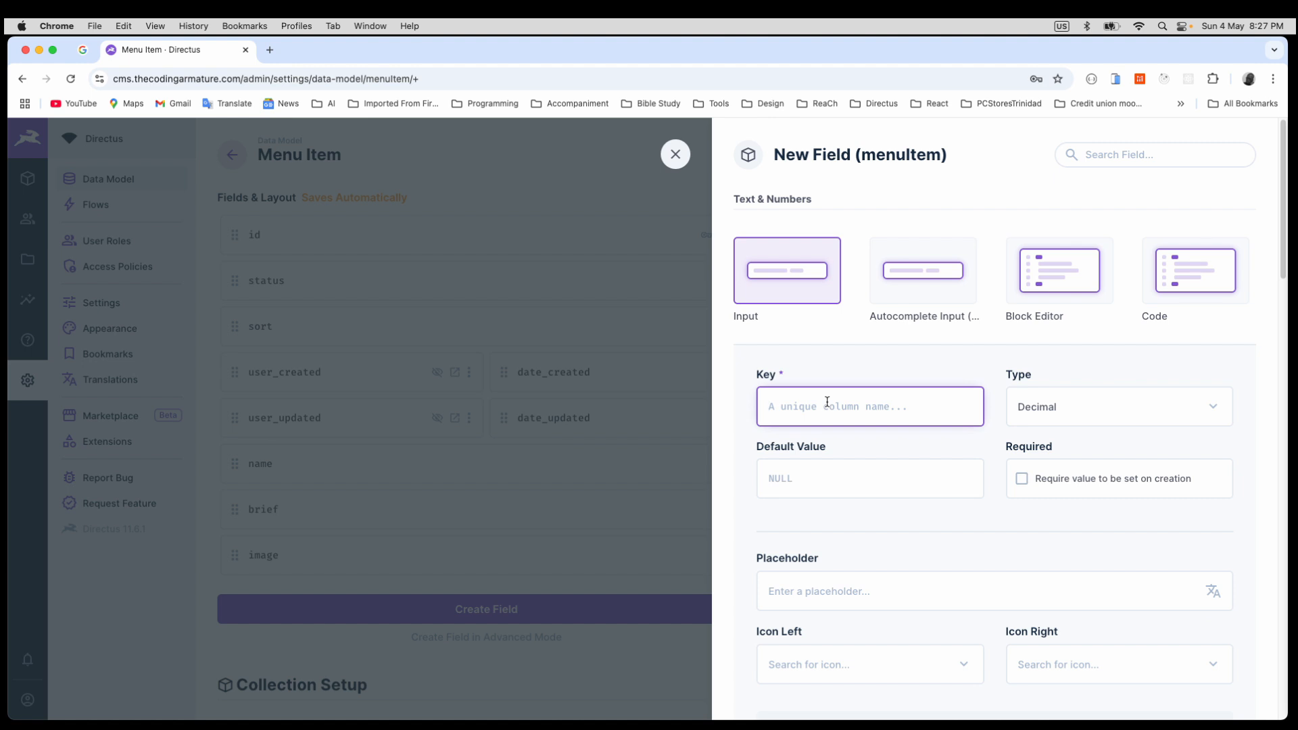
type("price")
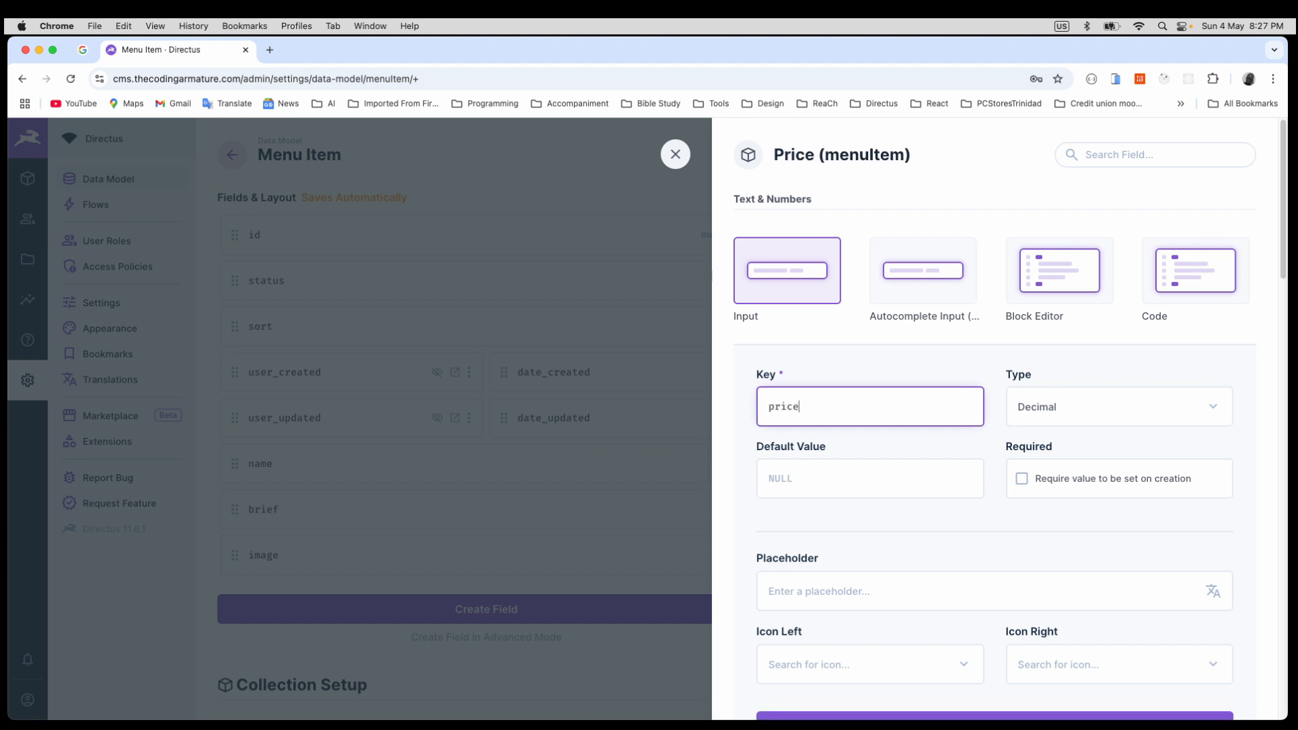
left_click(808, 582)
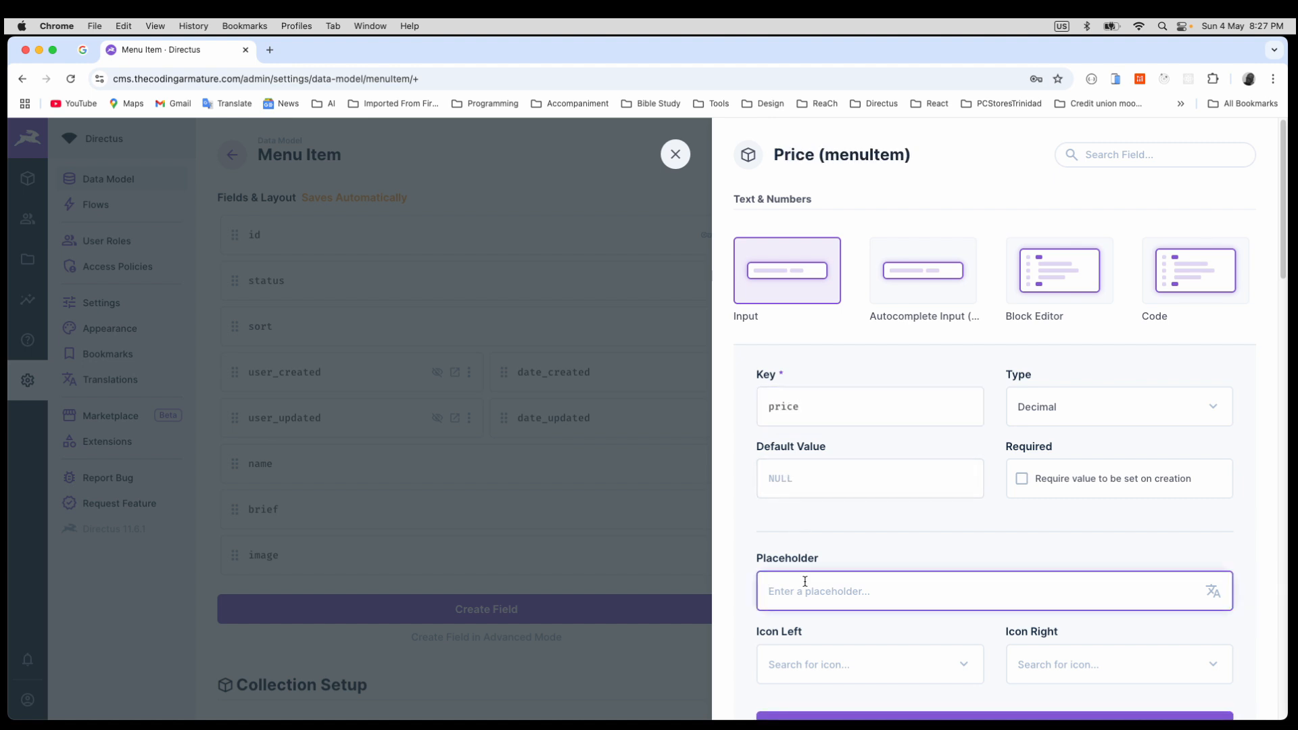
type("Price")
Continue the price field in advanced creation mode, set its precision to 5 and scale to 2, and save the field.
scroll(998, 606, "down", 3)
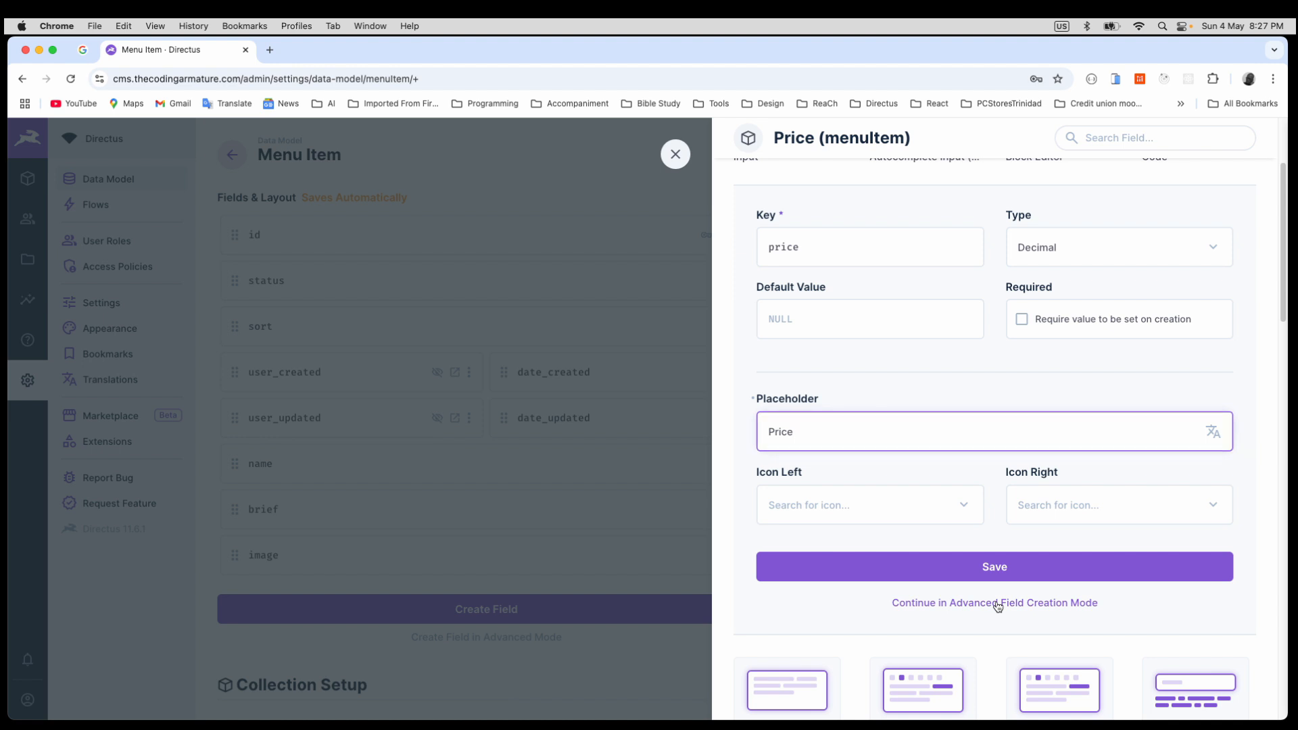
left_click(997, 604)
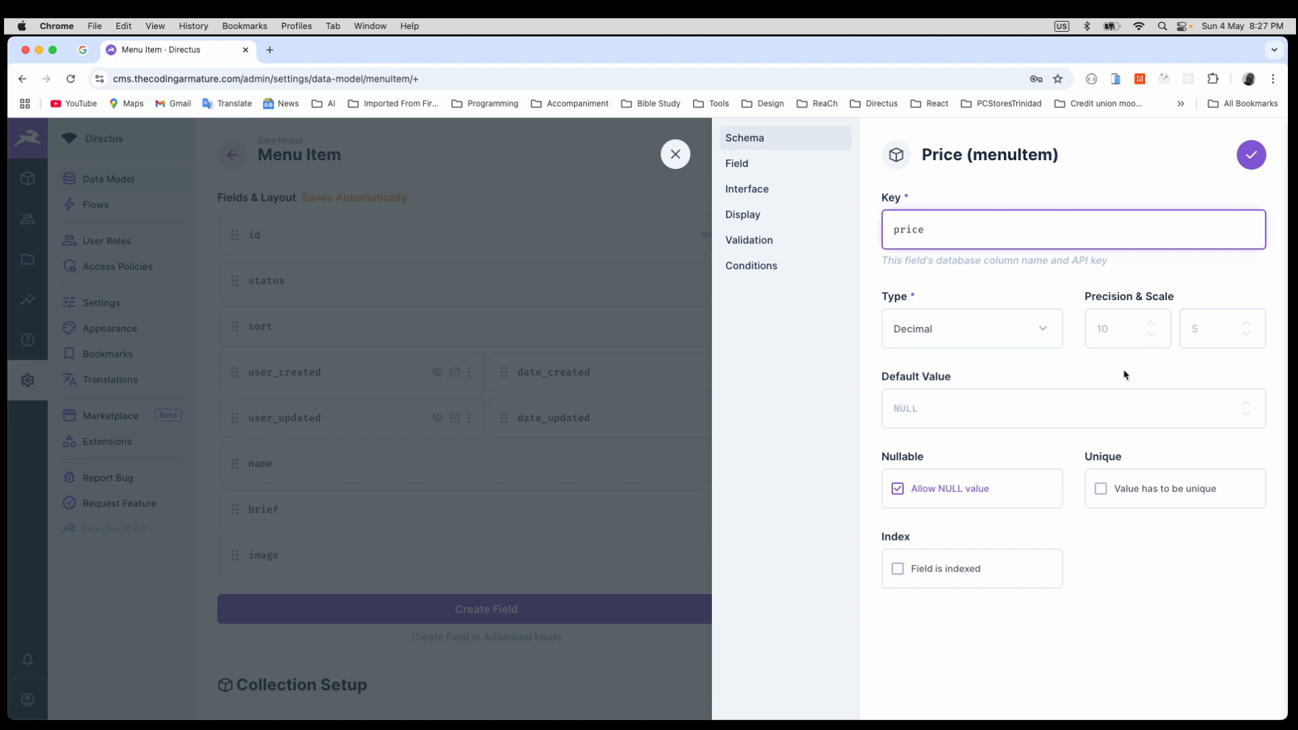
left_click(1118, 328)
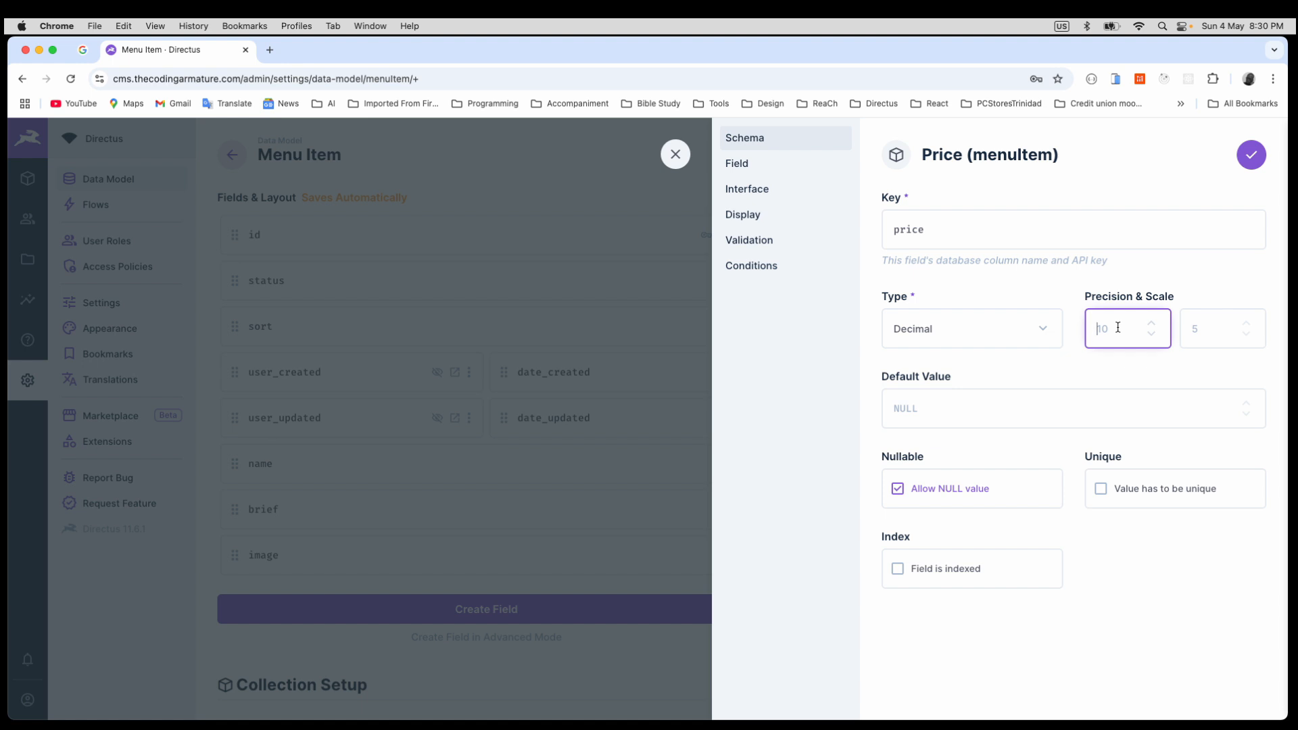
type("5")
left_click(1201, 332)
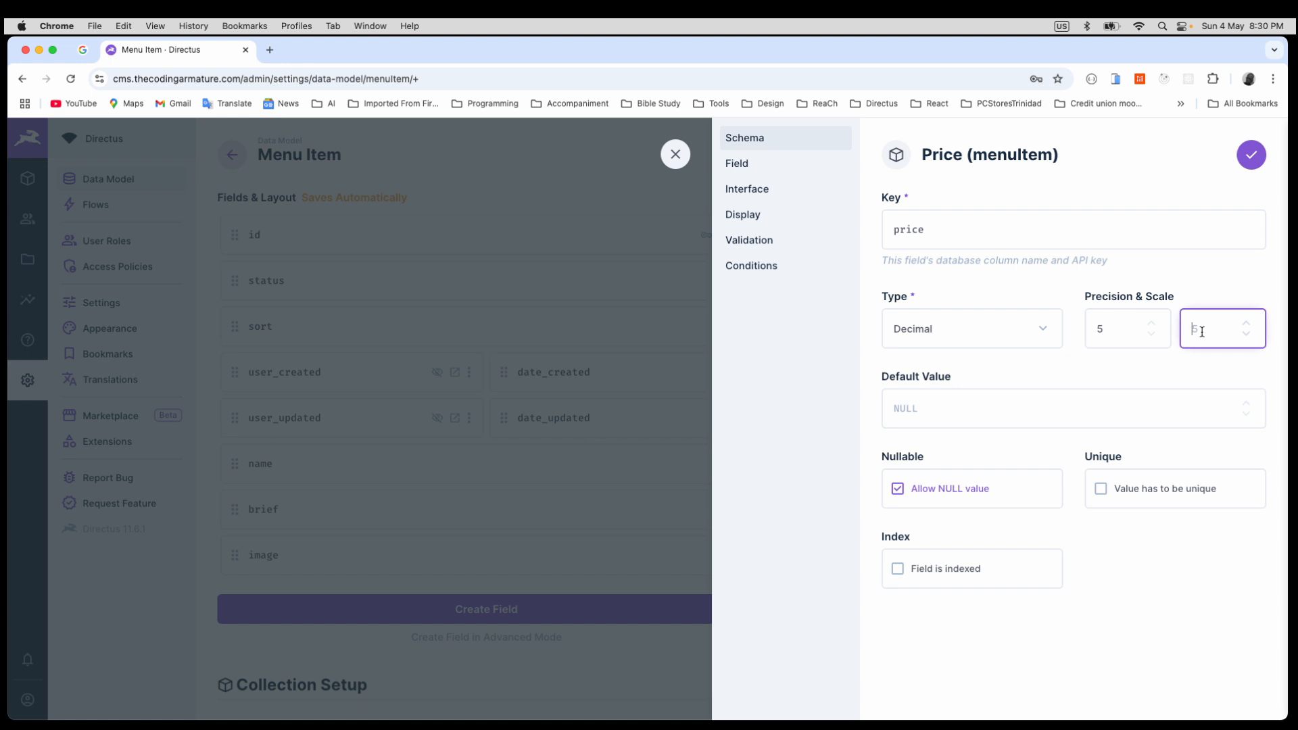
type("2")
left_click(1250, 158)
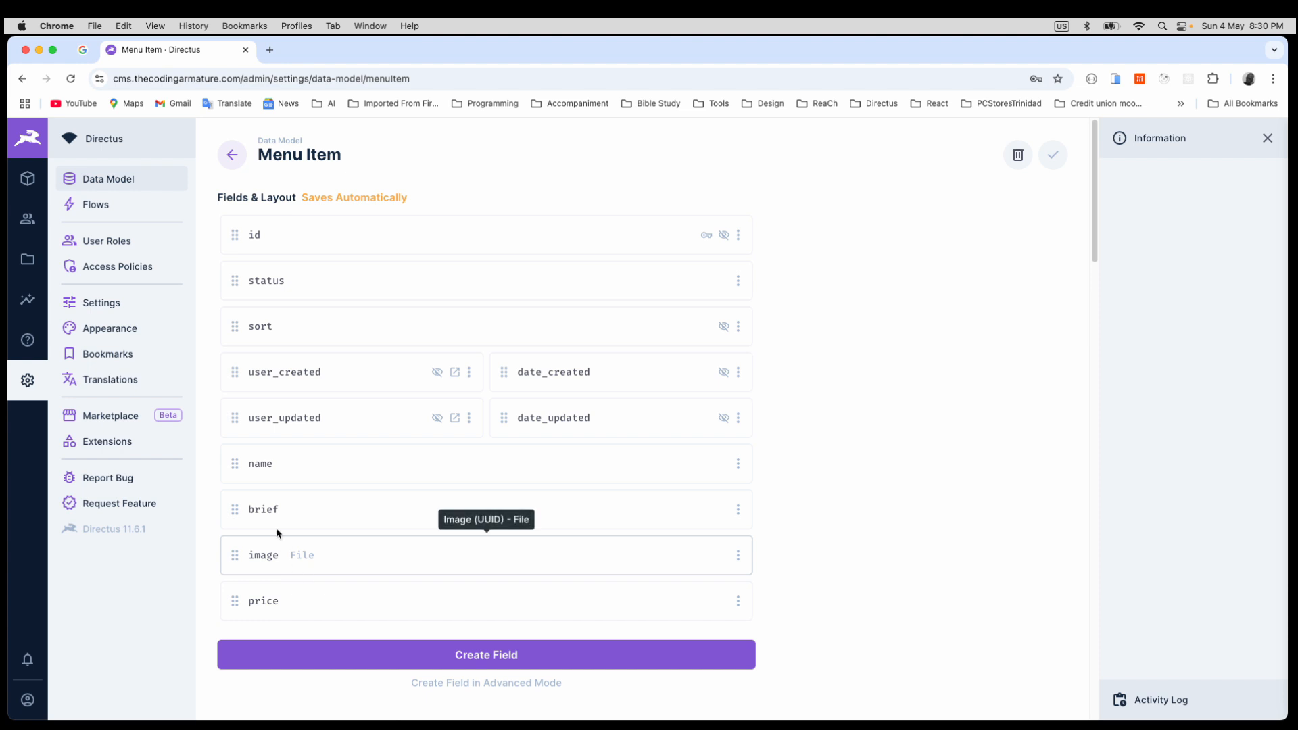
Set the name and price fields to half width and place price beside name in the same row.
left_click(738, 464)
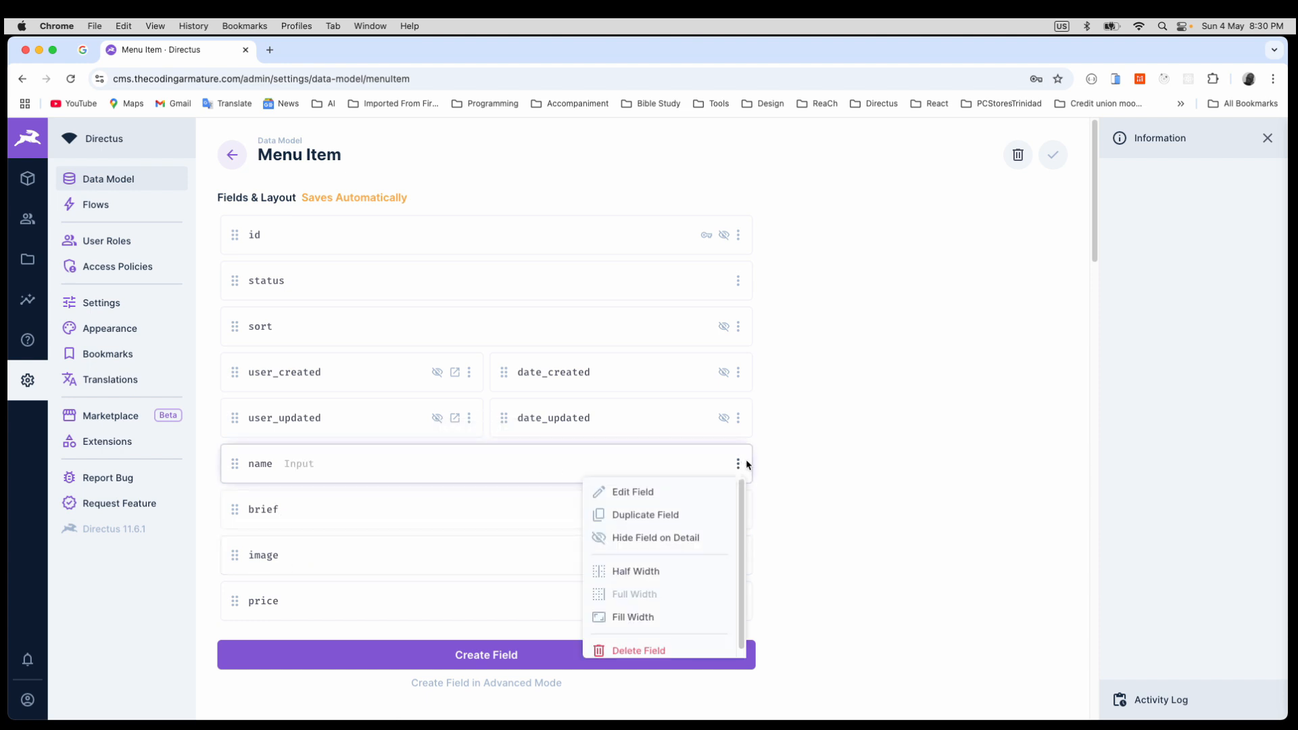
left_click(638, 580)
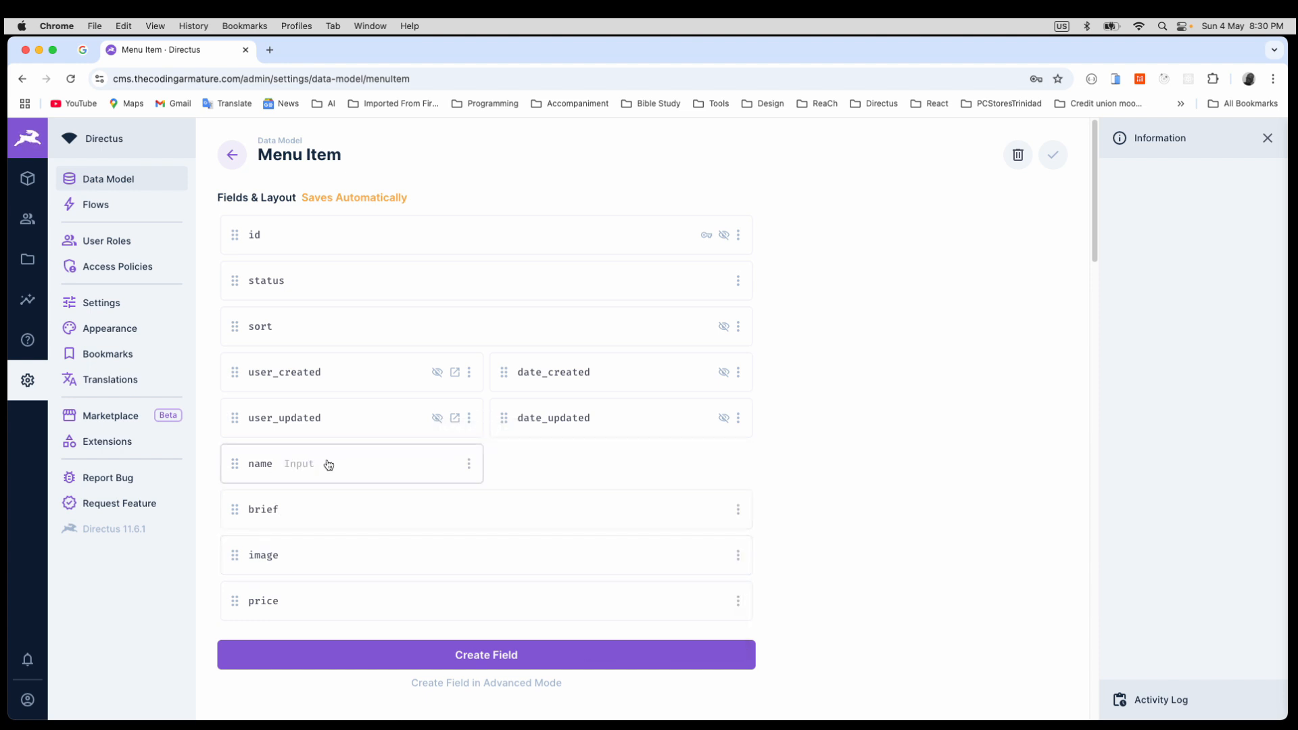
left_click(738, 601)
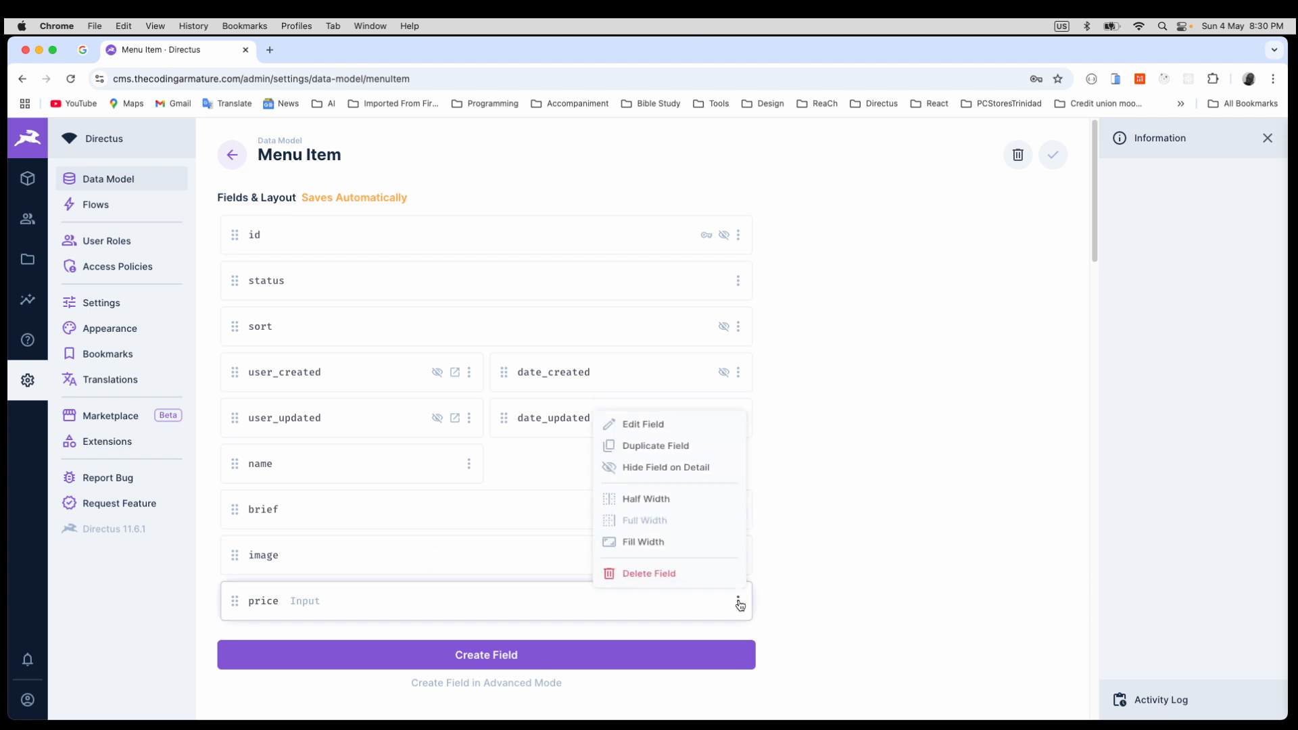
left_click(648, 494)
left_click_drag(233, 601, 676, 471)
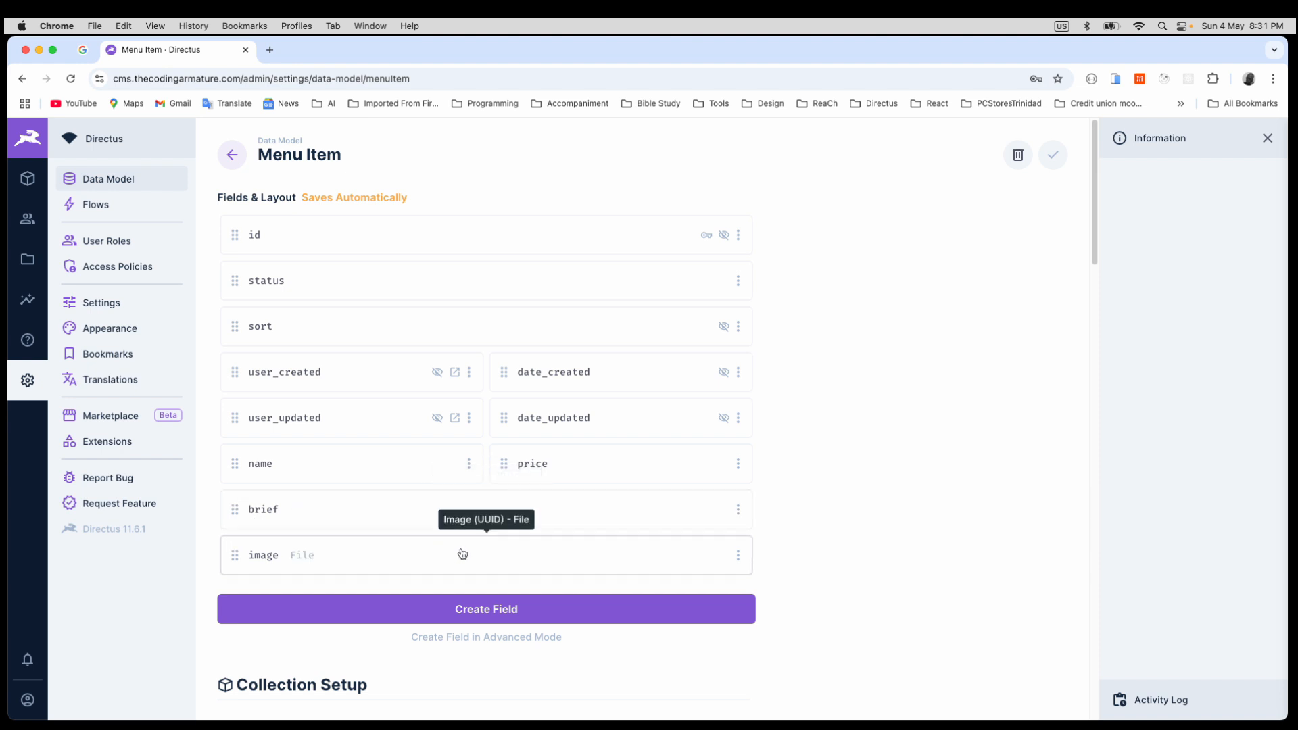
Set the image field to half width and move it above the brief field.
left_click(737, 555)
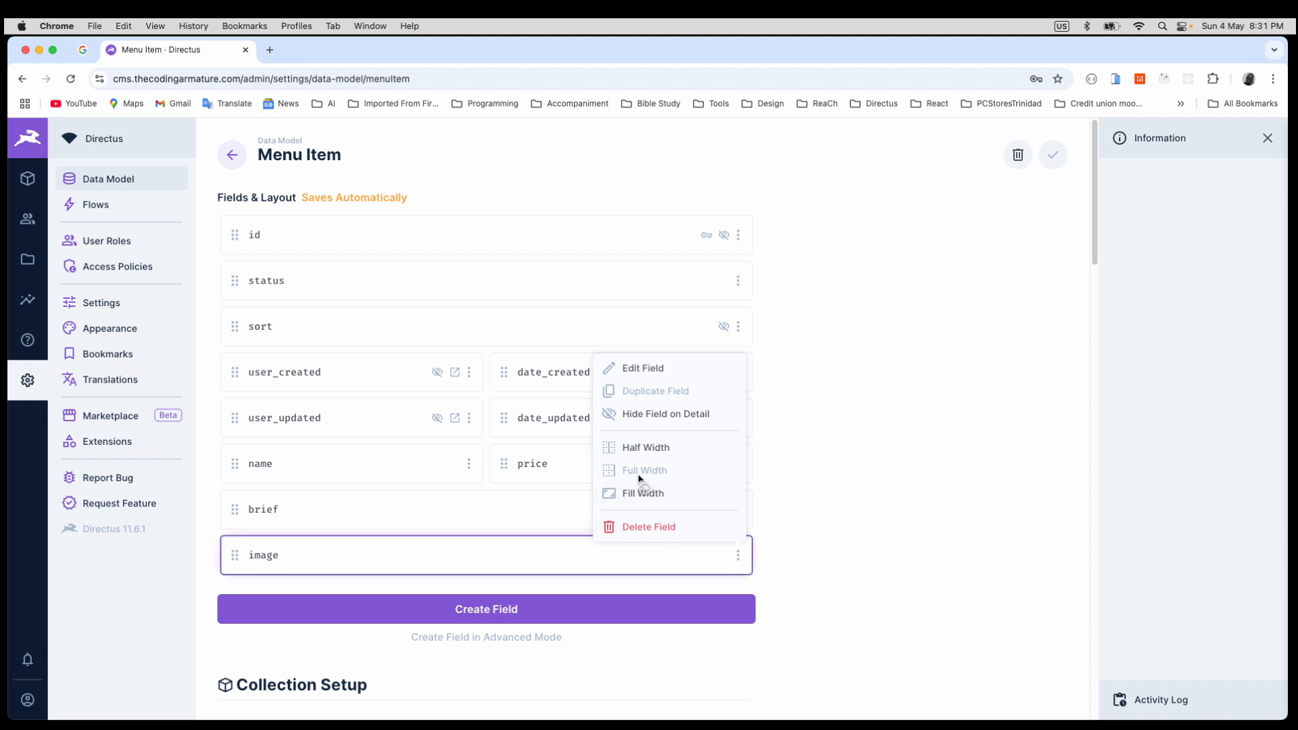
left_click(645, 452)
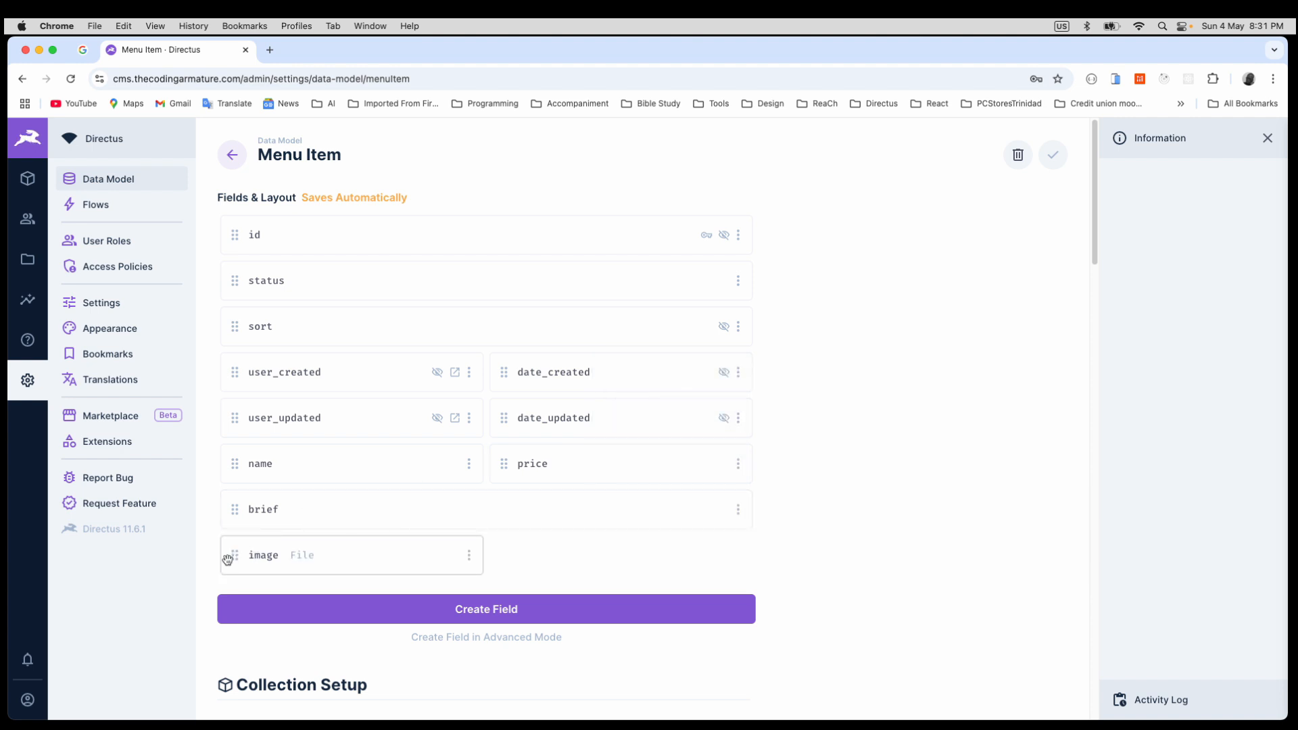
left_click_drag(232, 559, 232, 509)
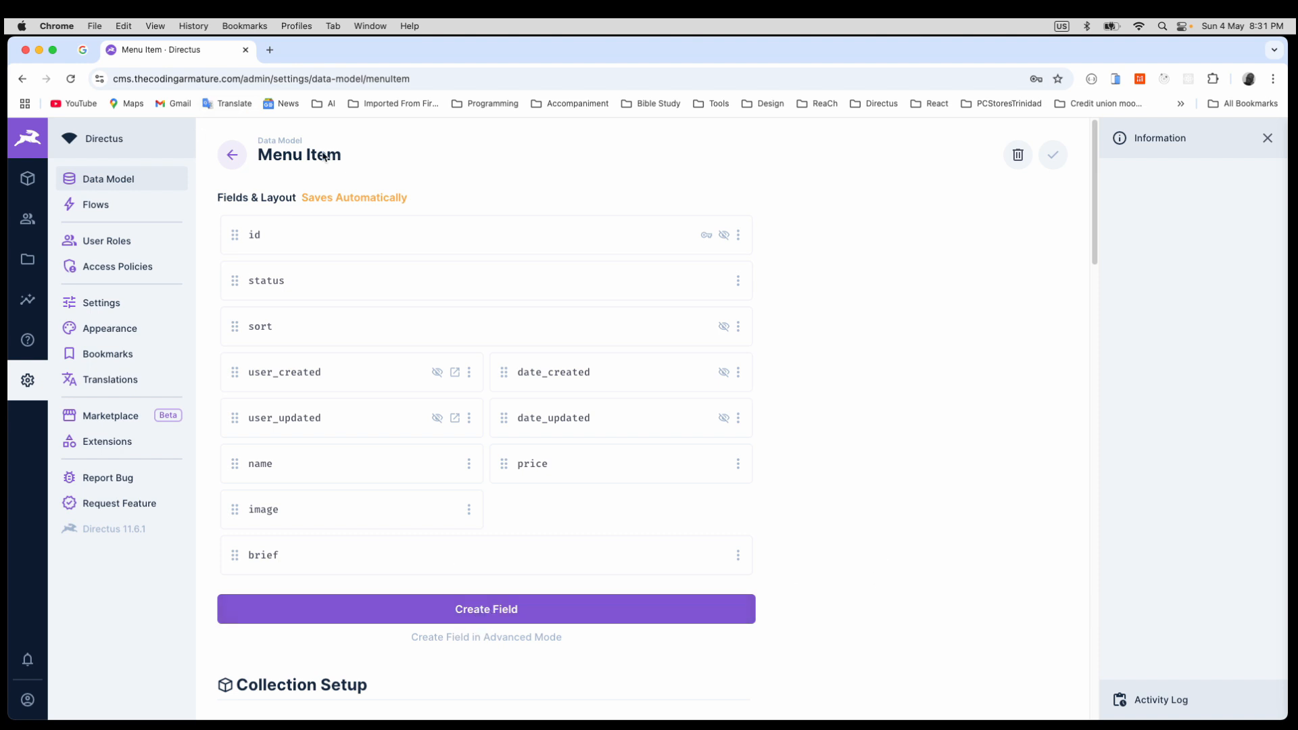
Leave the data model settings and start creating a new item in the Menu Item content collection.
left_click(232, 157)
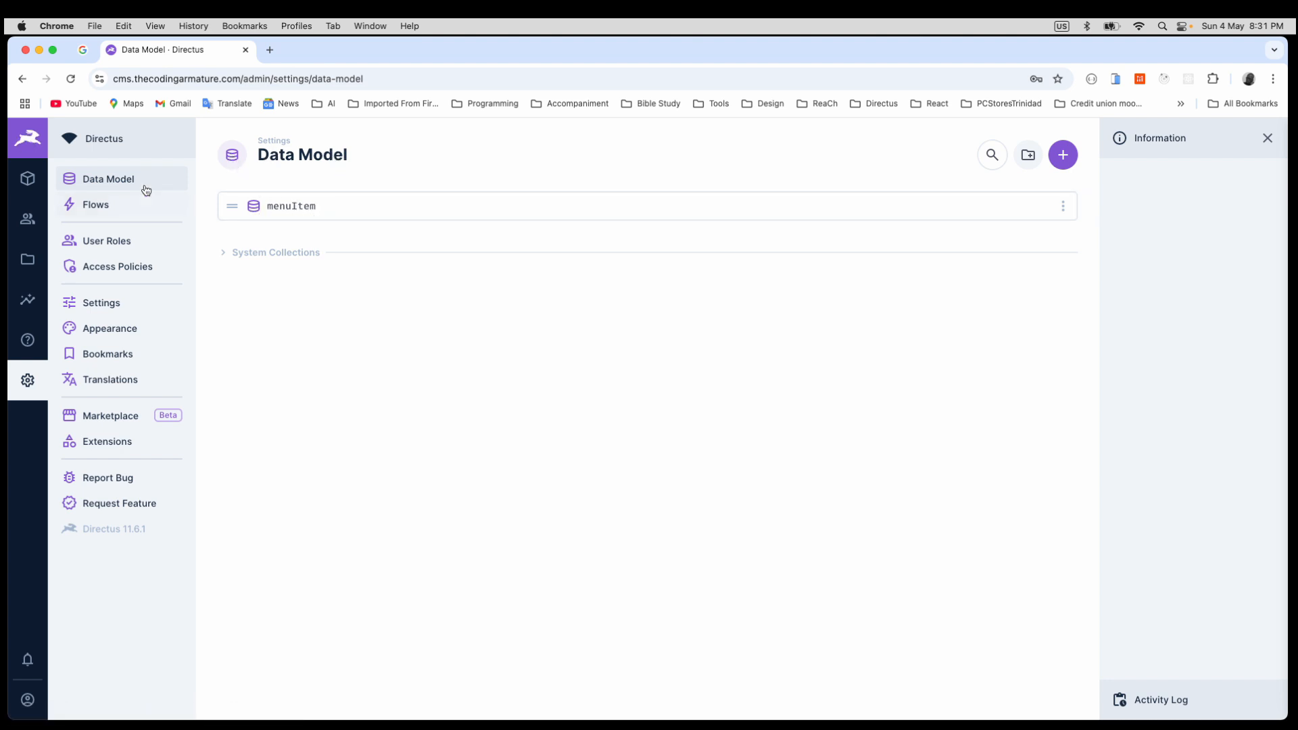
left_click(28, 178)
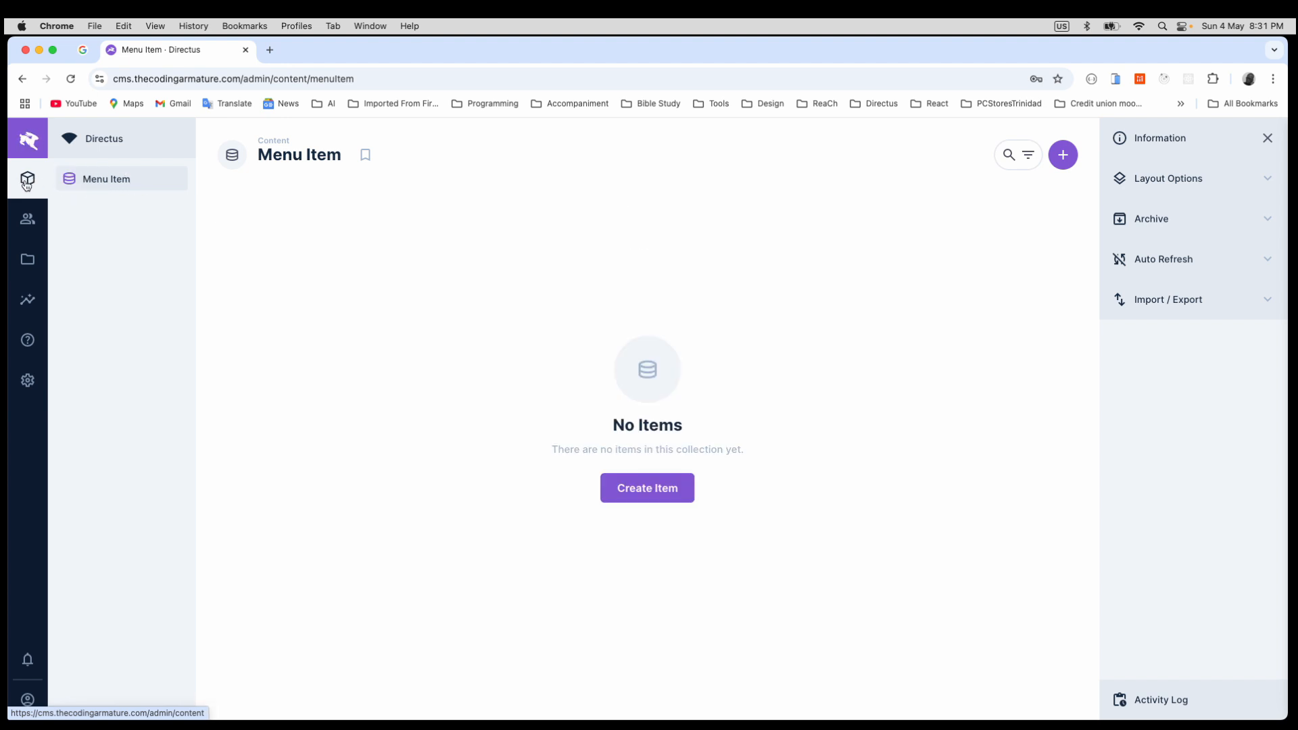
left_click(653, 494)
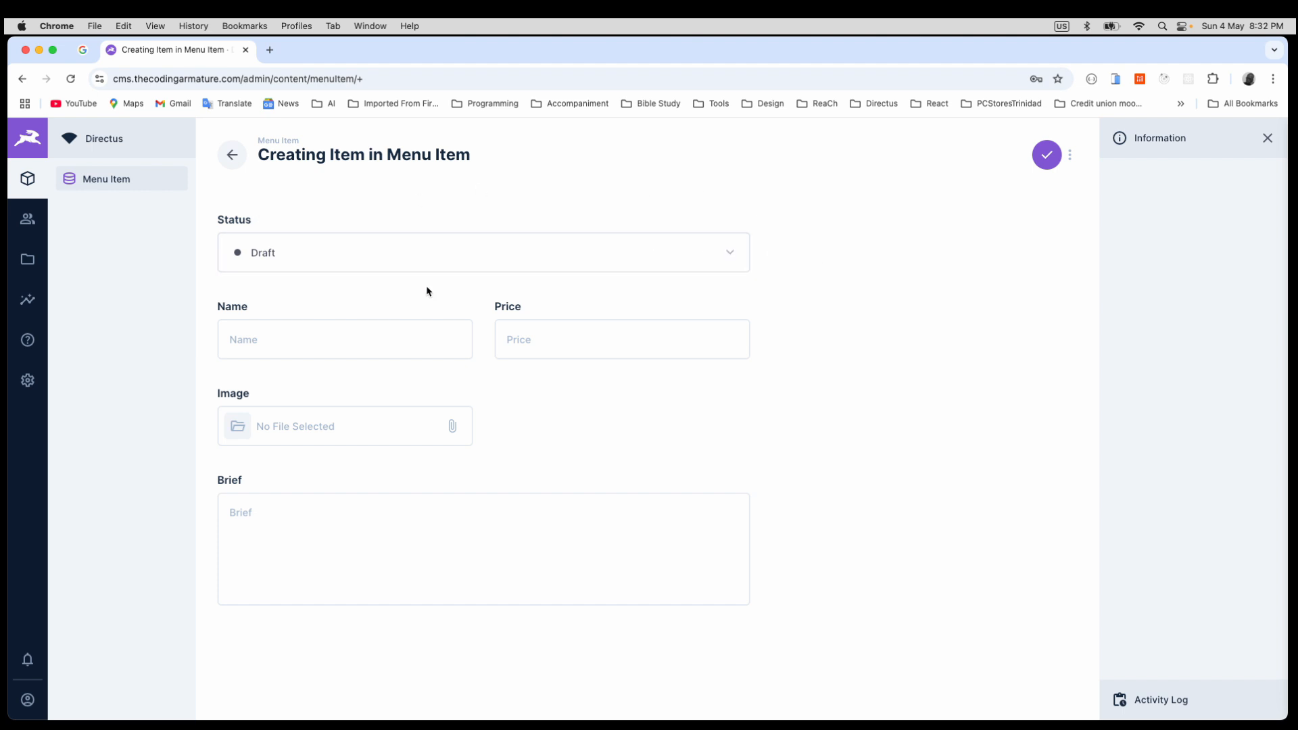
Review the status options of the new menu item and set its status to Published.
left_click(728, 254)
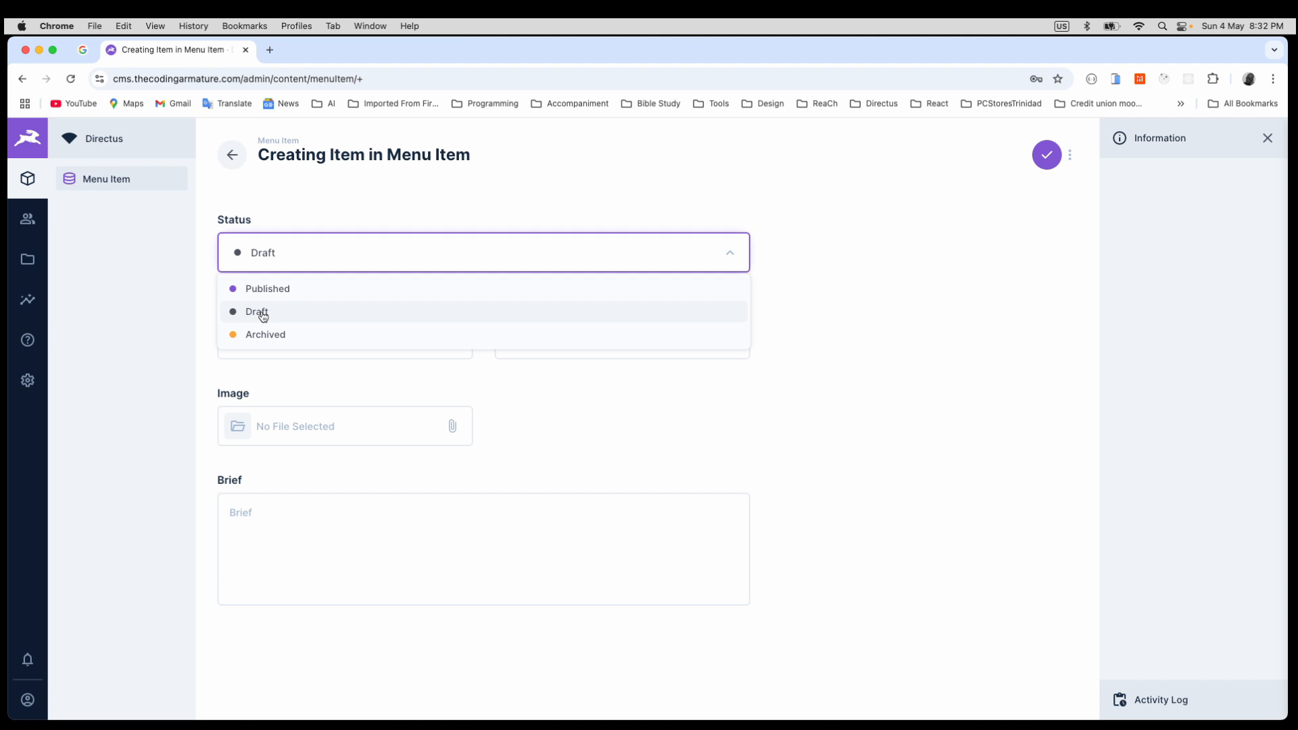
left_click(641, 184)
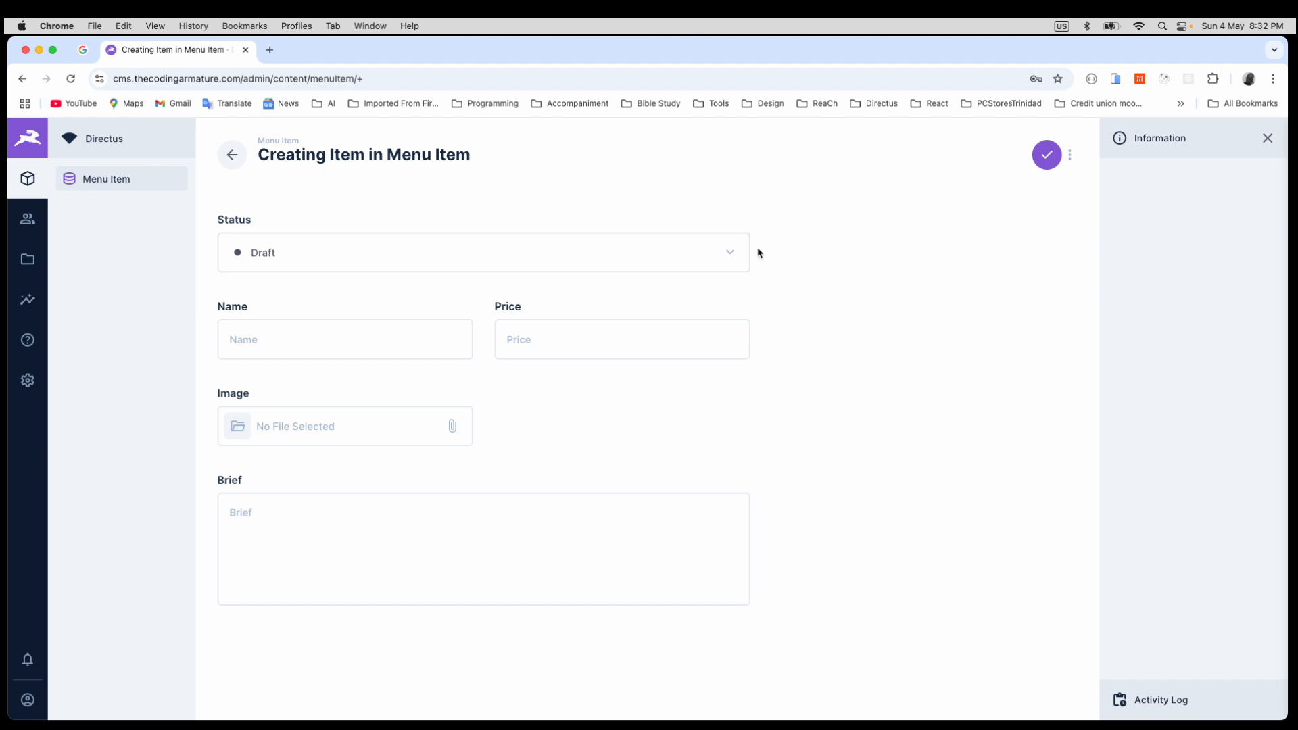
left_click(696, 260)
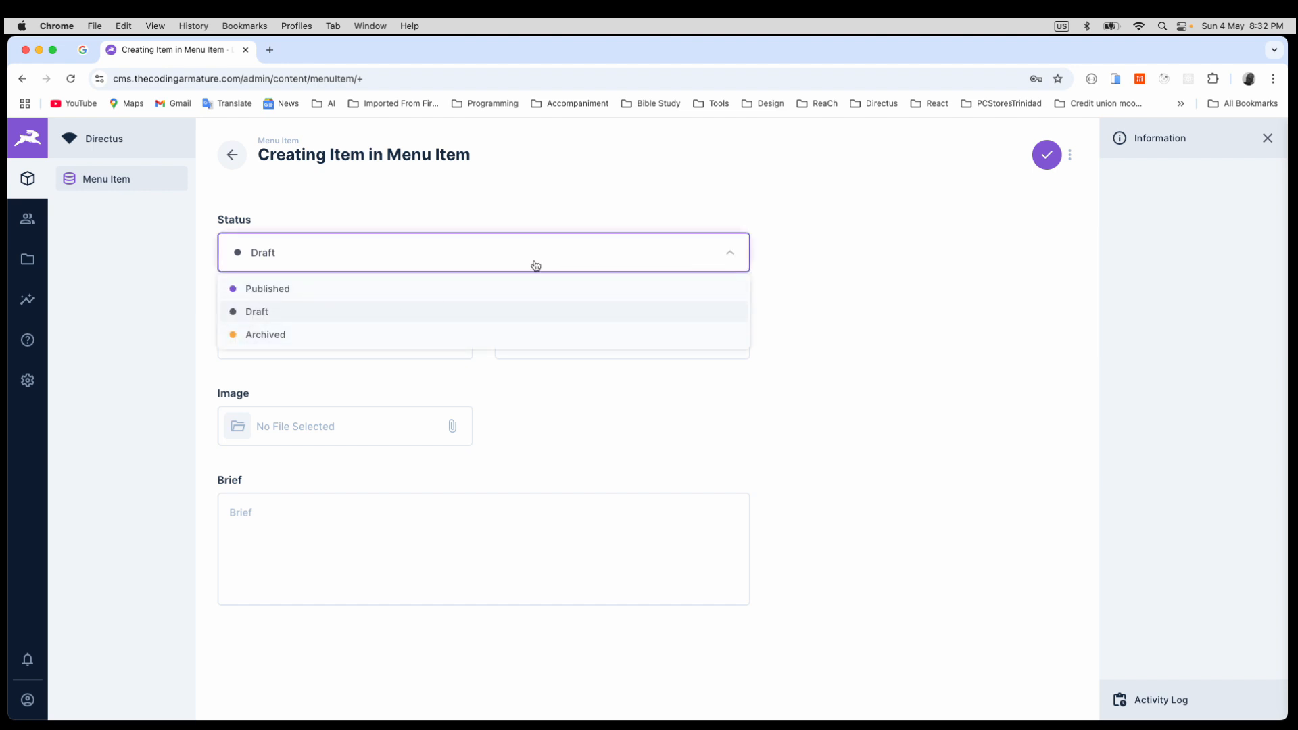
left_click(664, 194)
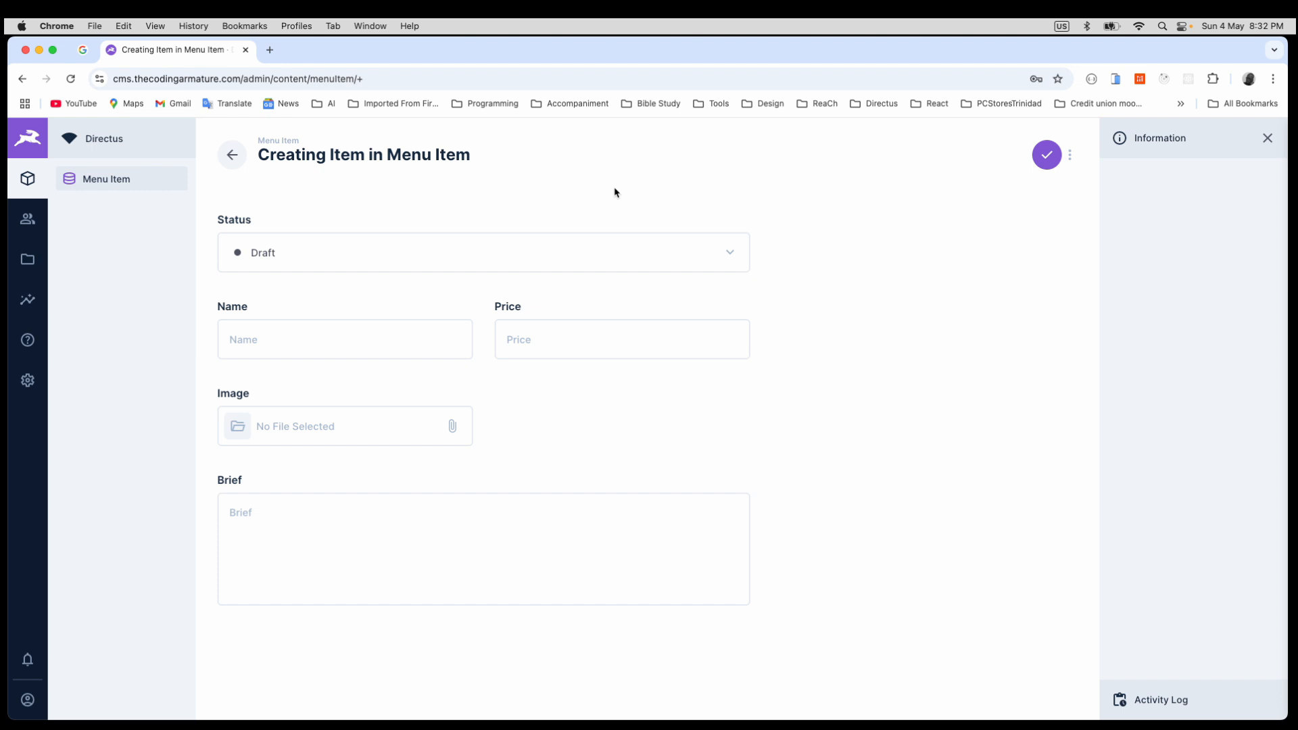
left_click(728, 252)
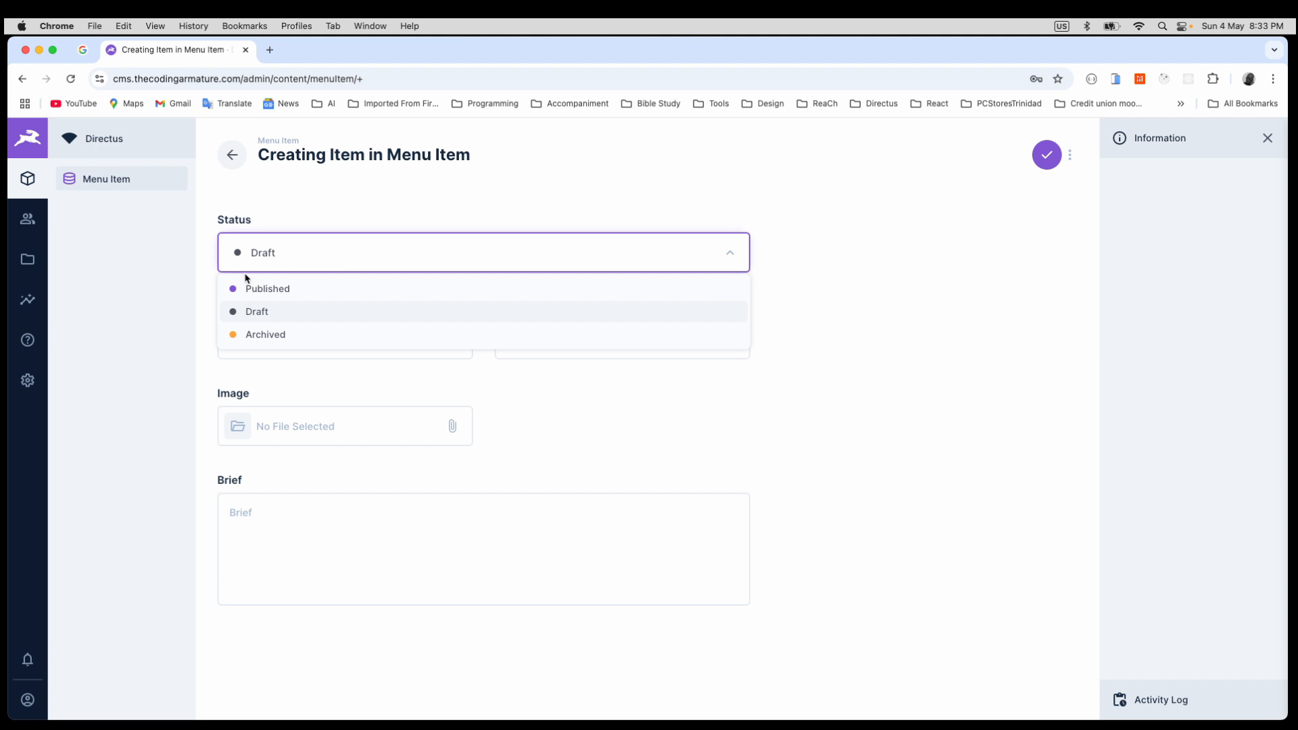
left_click(274, 289)
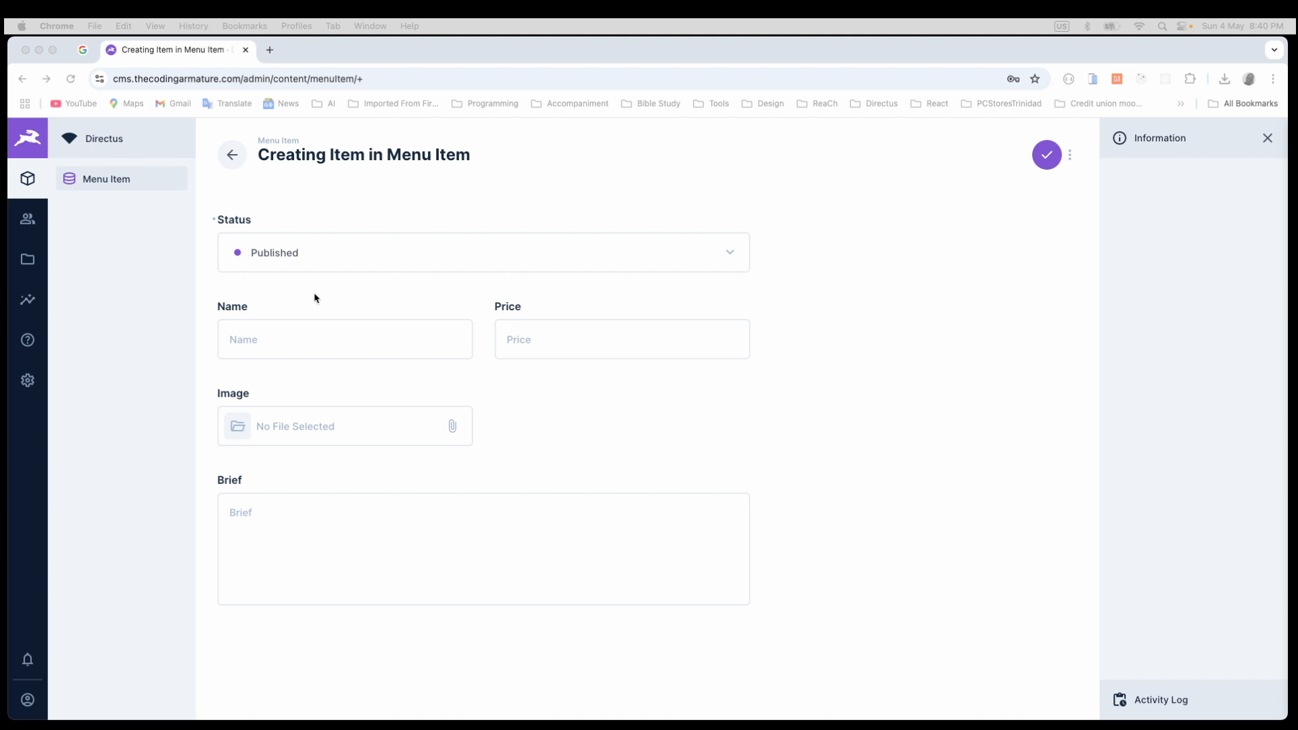
Enter the name Pasta Supreme and the price 5.95 for the new menu item.
left_click(273, 343)
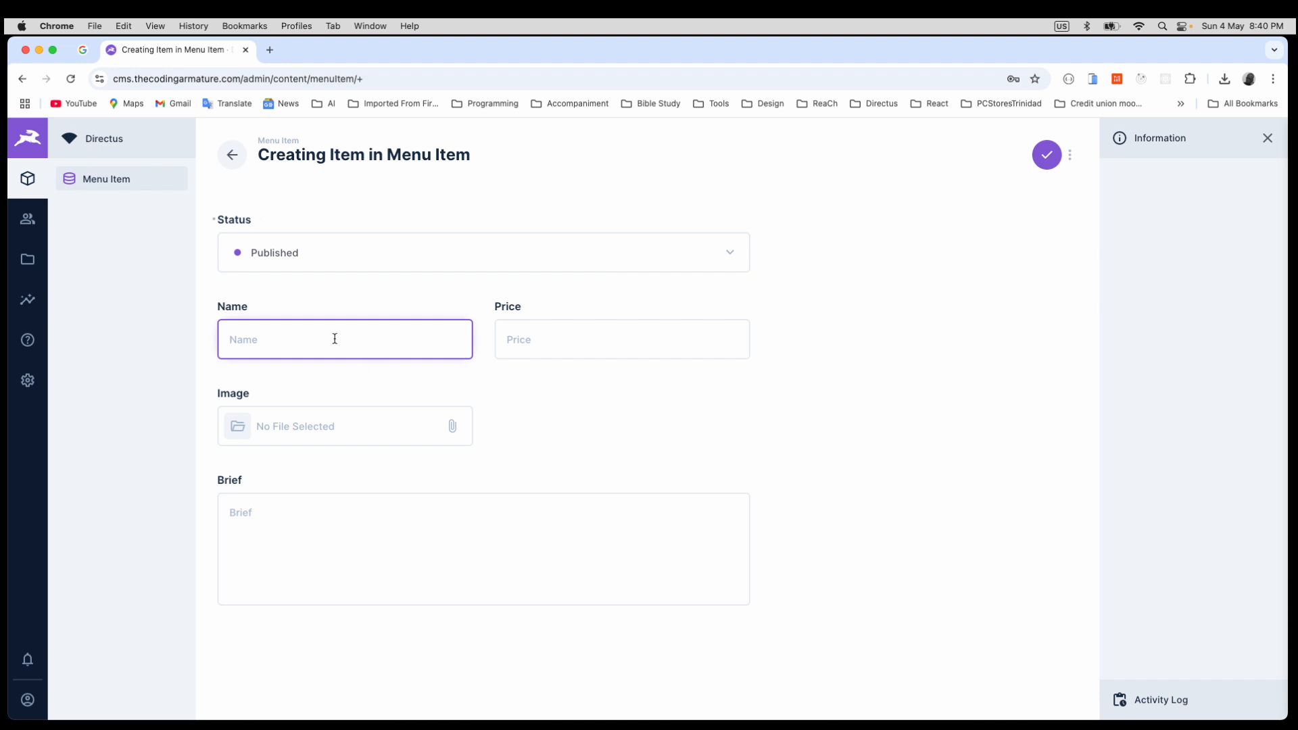
type("Pasta Supreme")
left_click(559, 345)
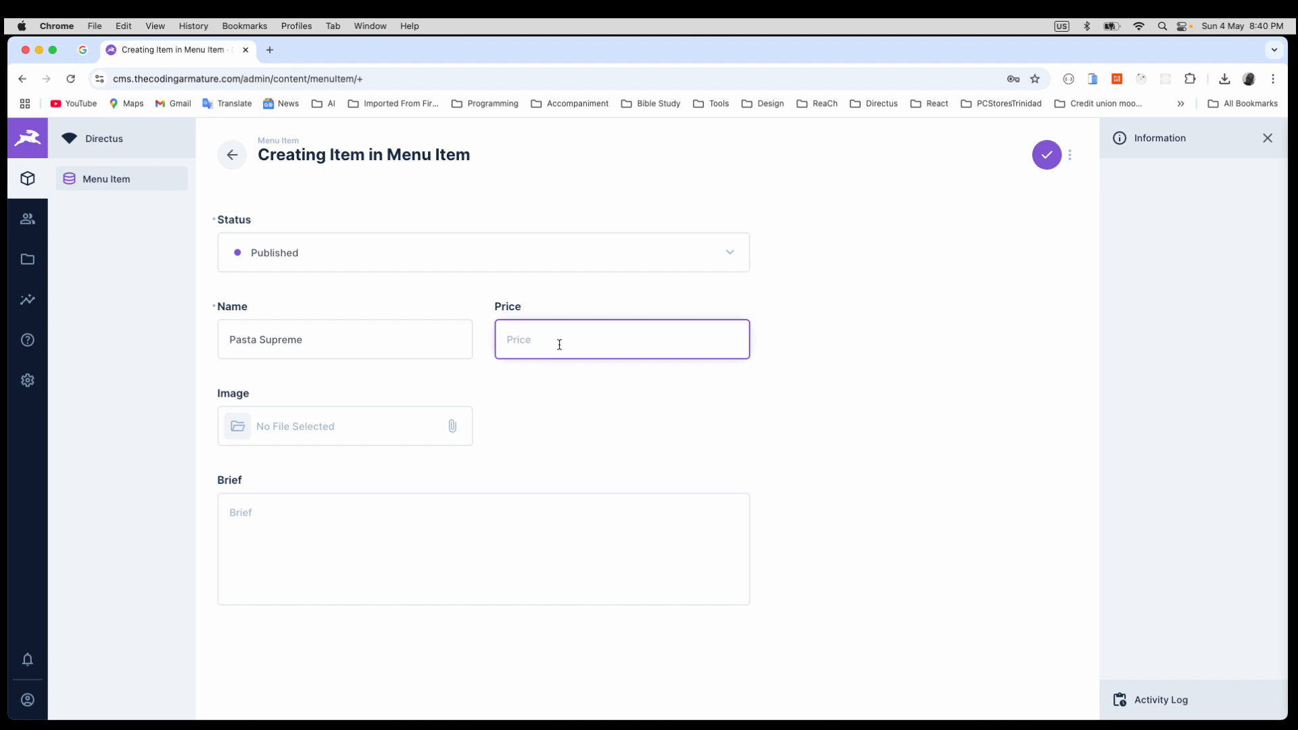
type("5.95")
left_click(840, 430)
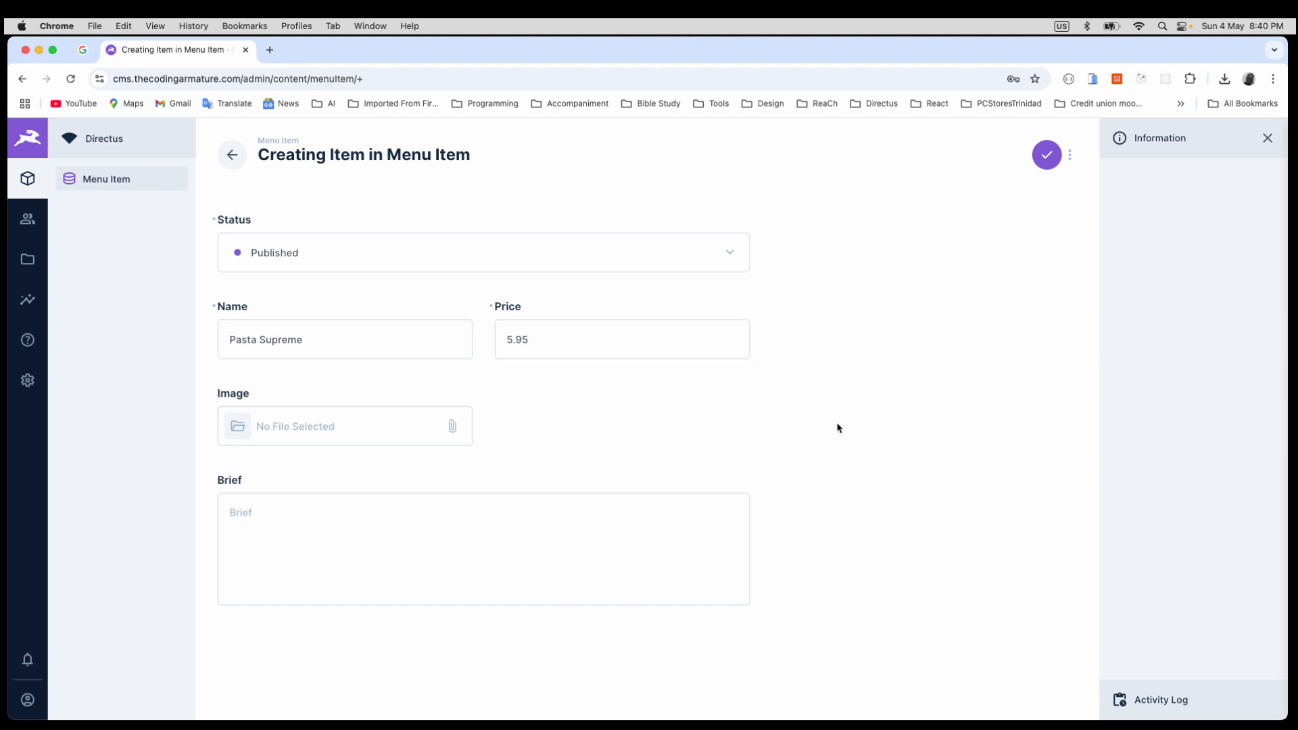
Start uploading a file from the device for the image field and browse the home folder in the file chooser.
left_click(244, 426)
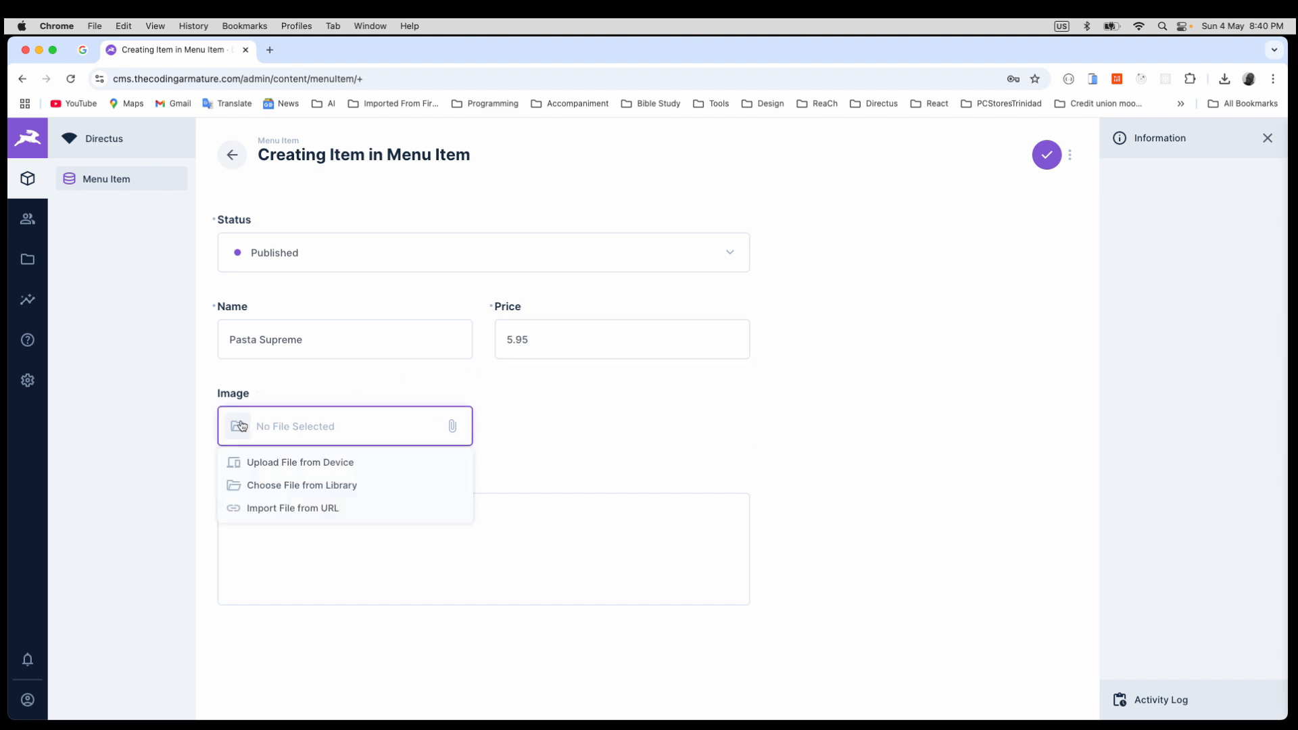
left_click(304, 464)
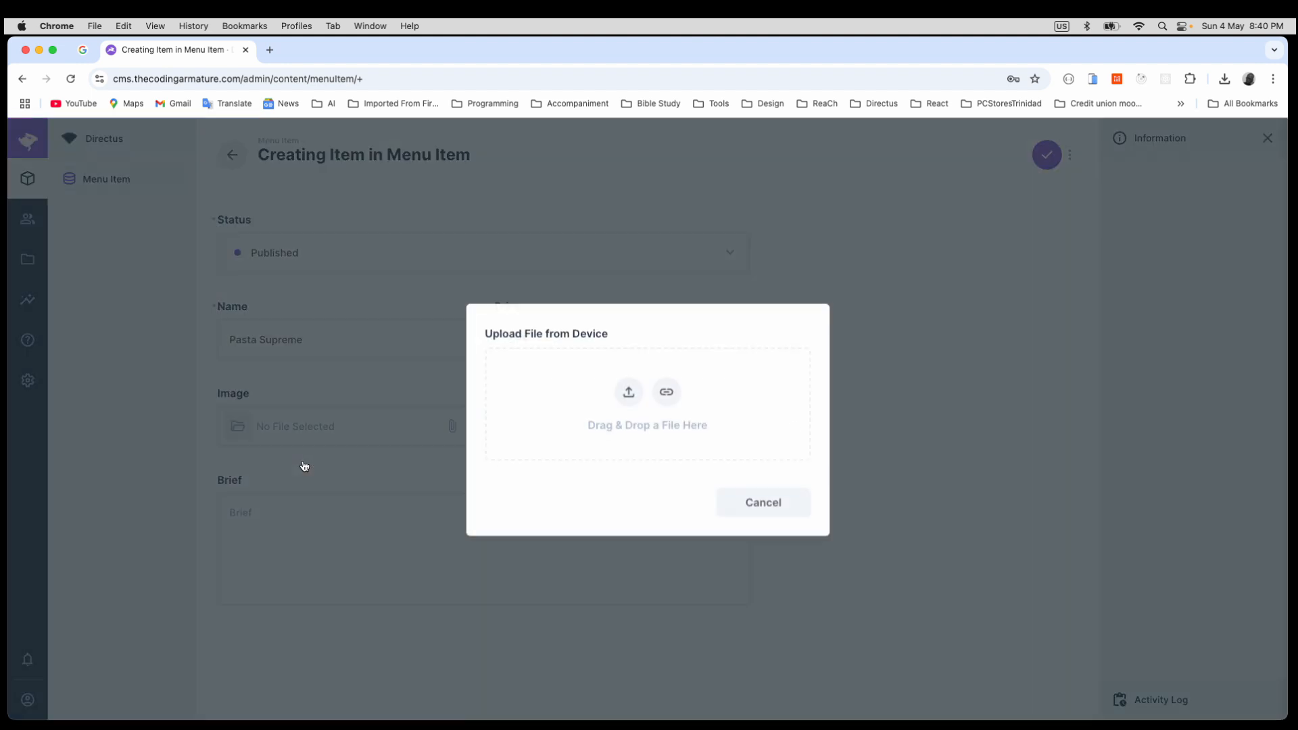
left_click(627, 390)
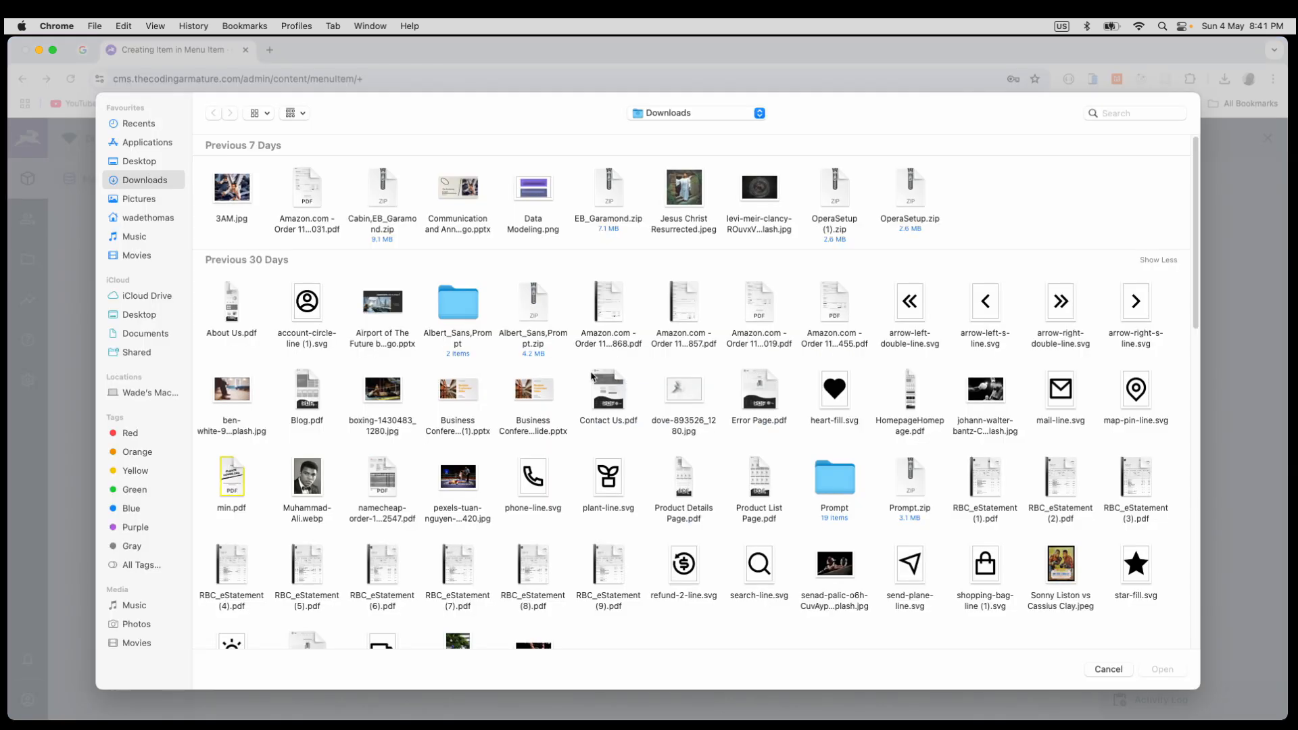
left_click(140, 218)
scroll(780, 345, "down", 5)
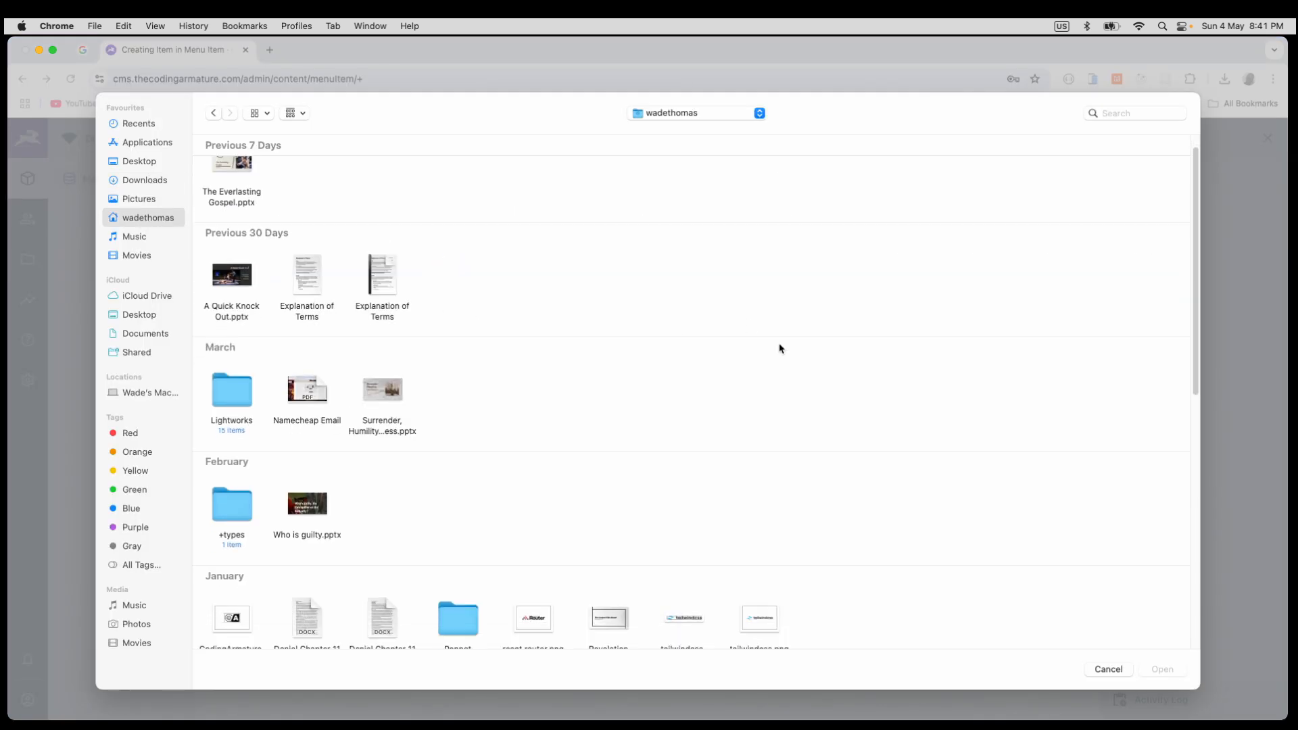
scroll(783, 345, "down", 4)
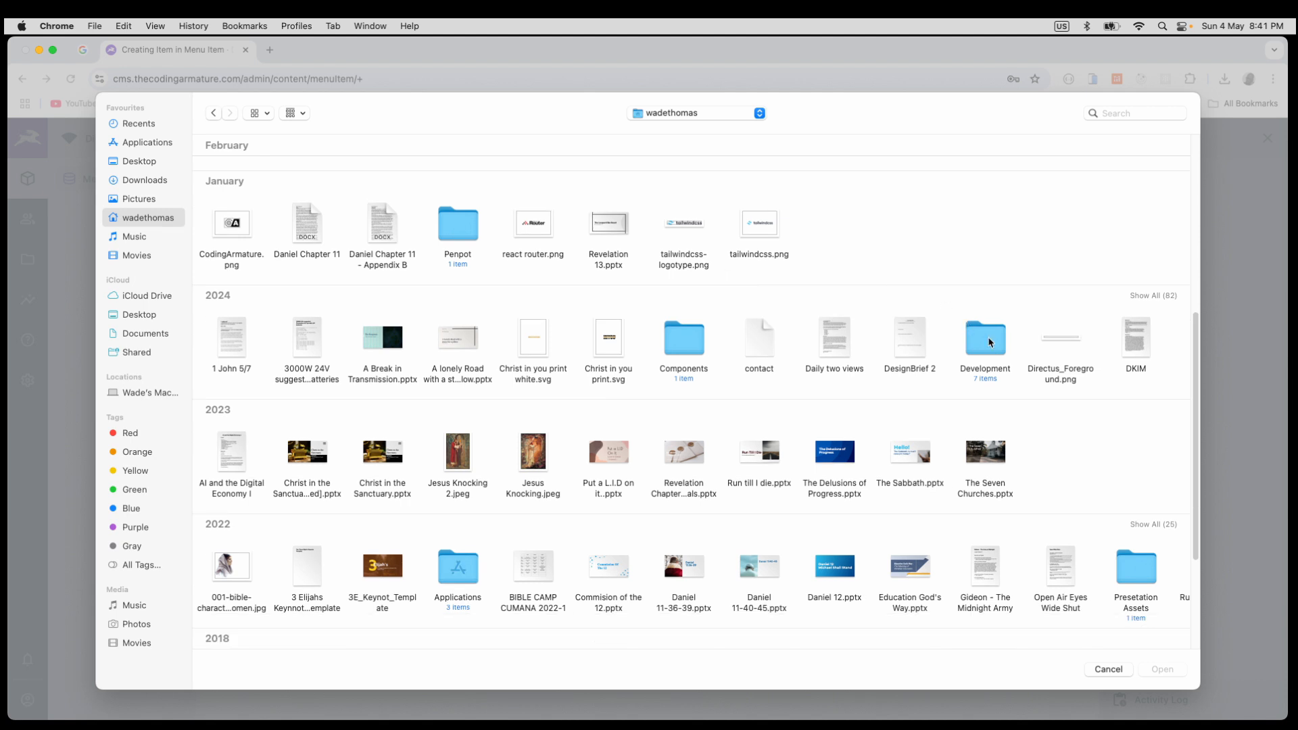
scroll(987, 344, "down", 3)
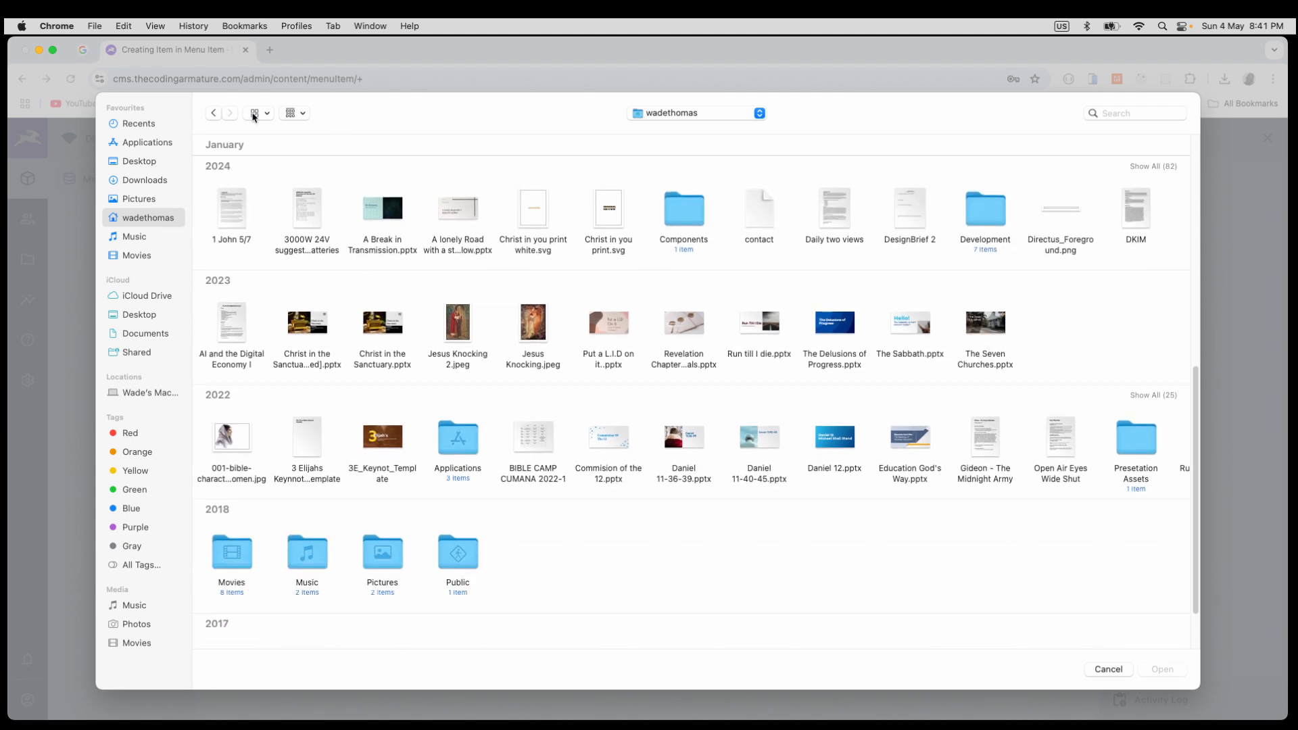
Group the home folder's files by kind, show all folders, and upload Pasta_Supreme.jpg from the Tutorials folder as the image.
left_click(298, 115)
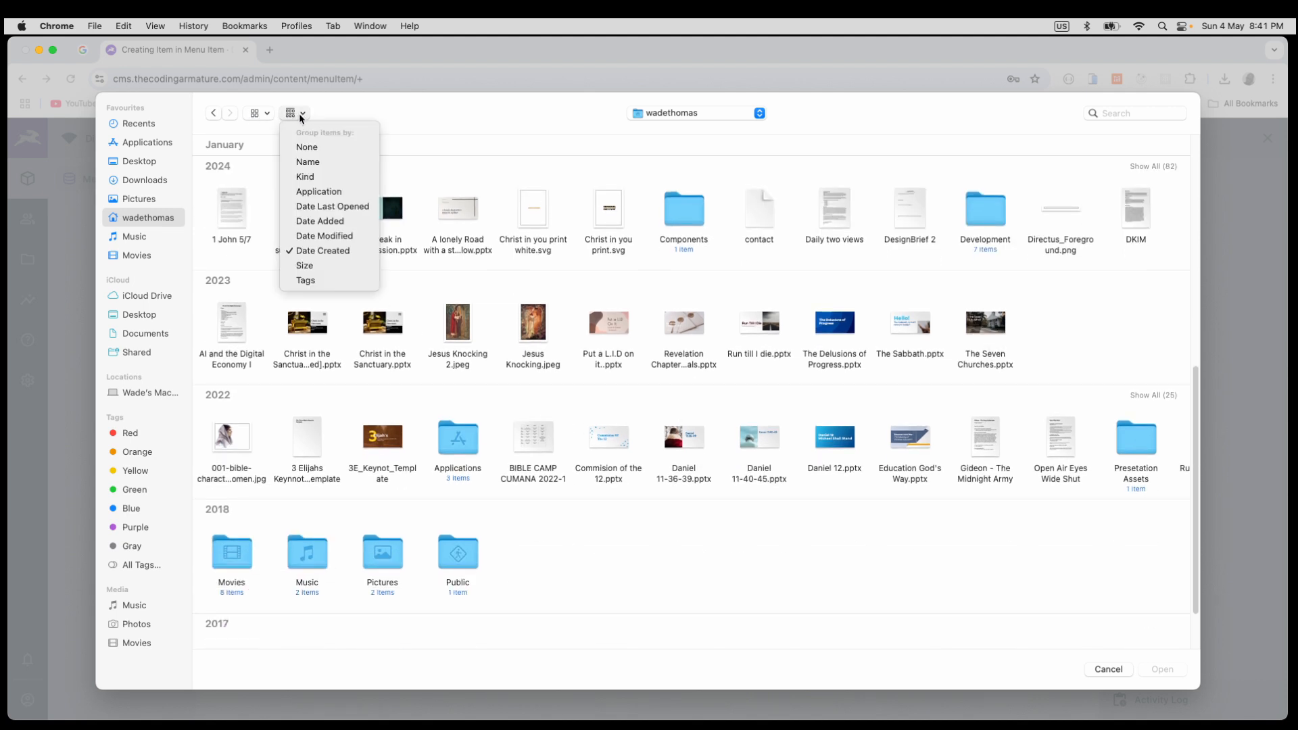
left_click(321, 177)
left_click(1159, 146)
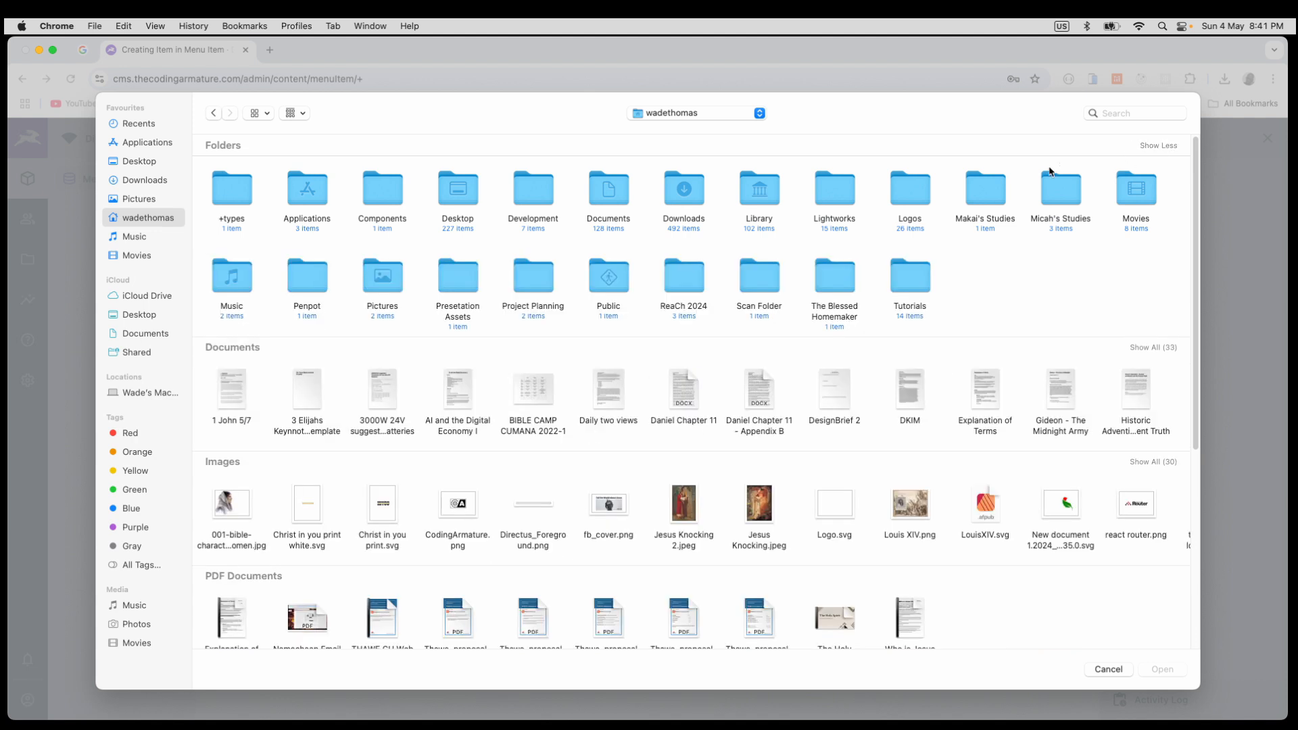
double_click(888, 292)
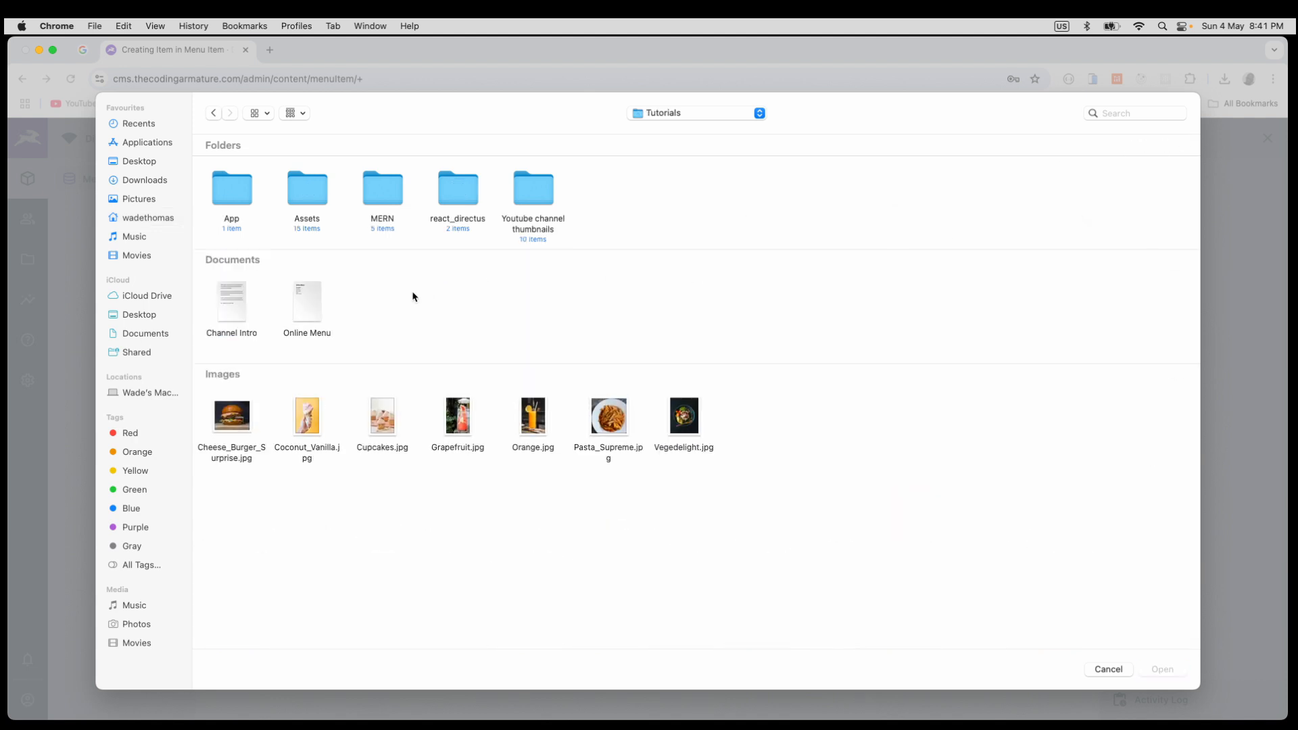
left_click(610, 425)
left_click(1162, 669)
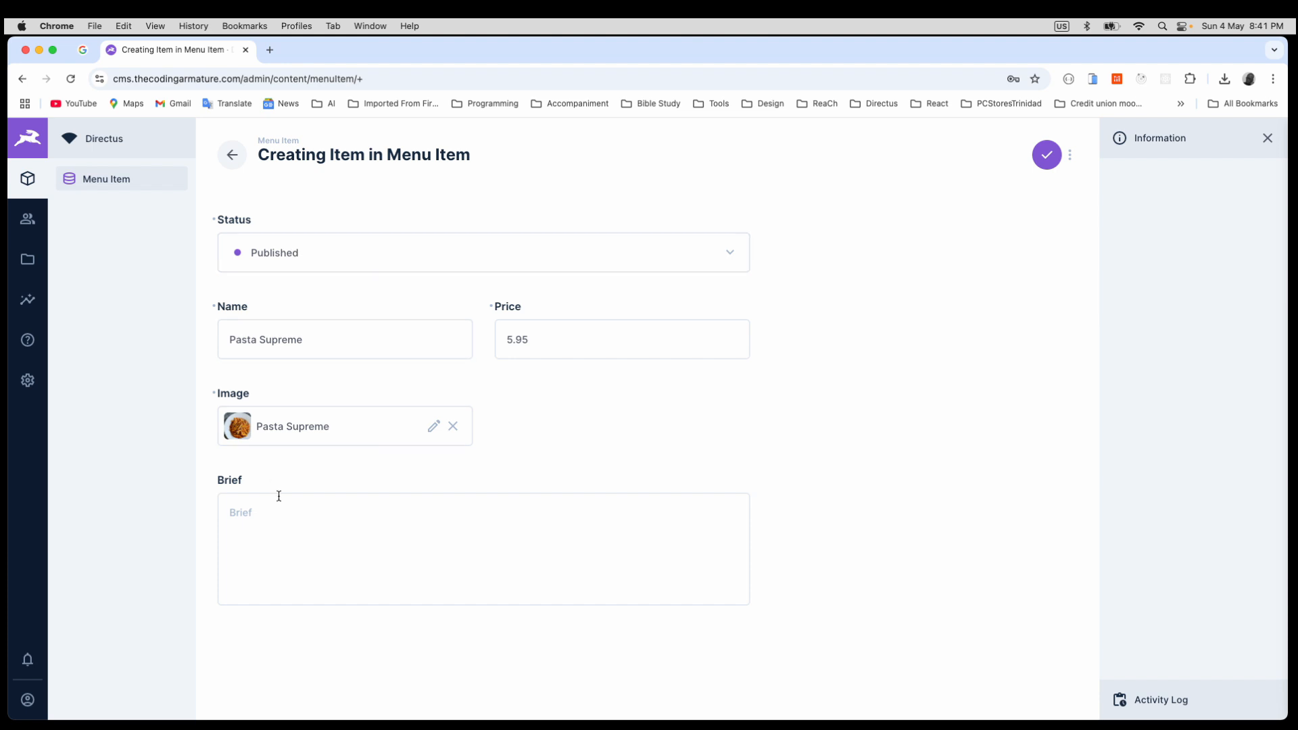
Enter the brief "This is a very tasty meal, a lovely dinner option." and save the Pasta Supreme menu item.
left_click(273, 521)
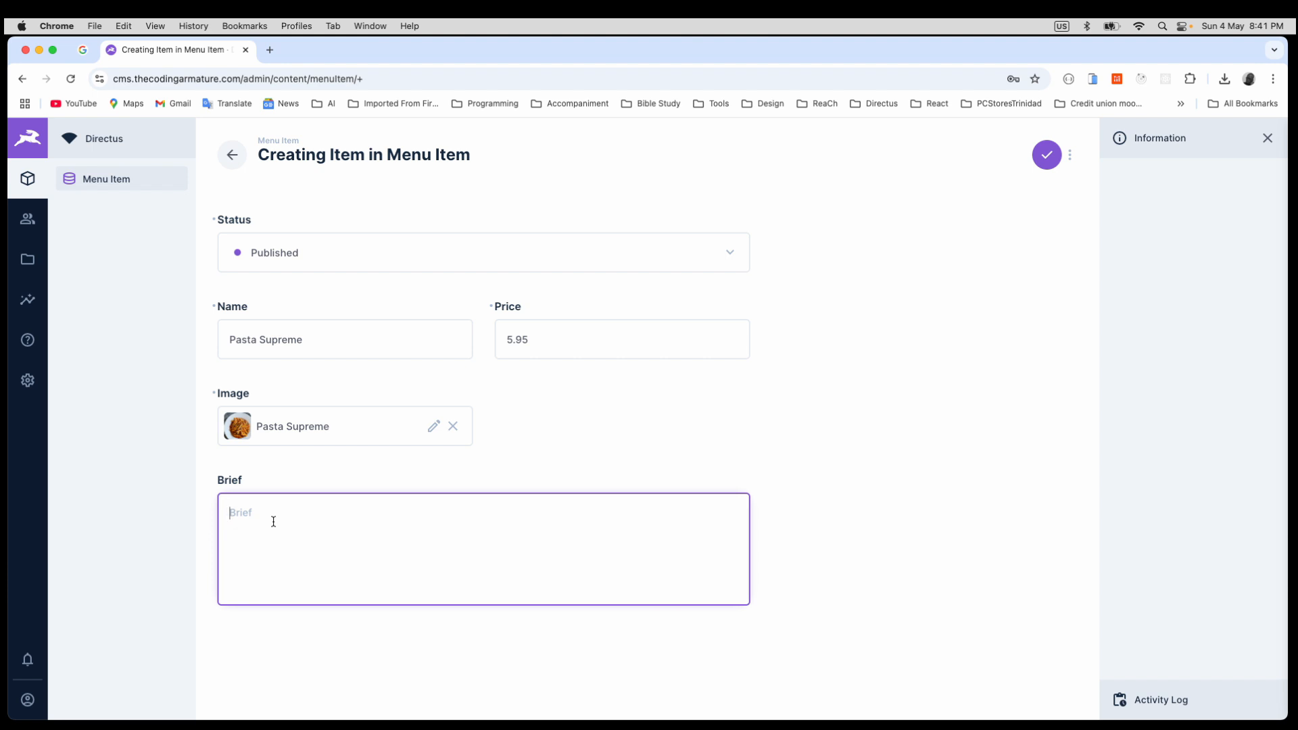
type("This is a very tasty")
type("meal, a lovely din")
type("ner option.")
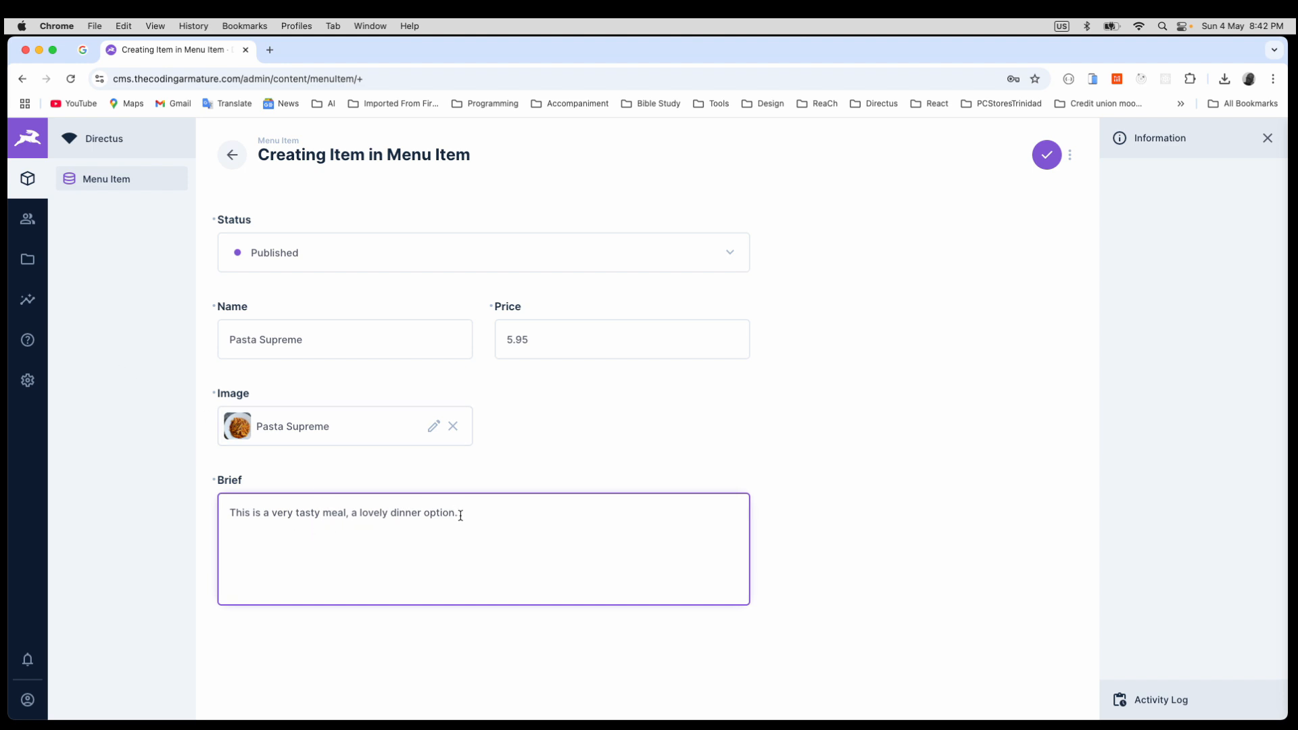
left_click(1046, 154)
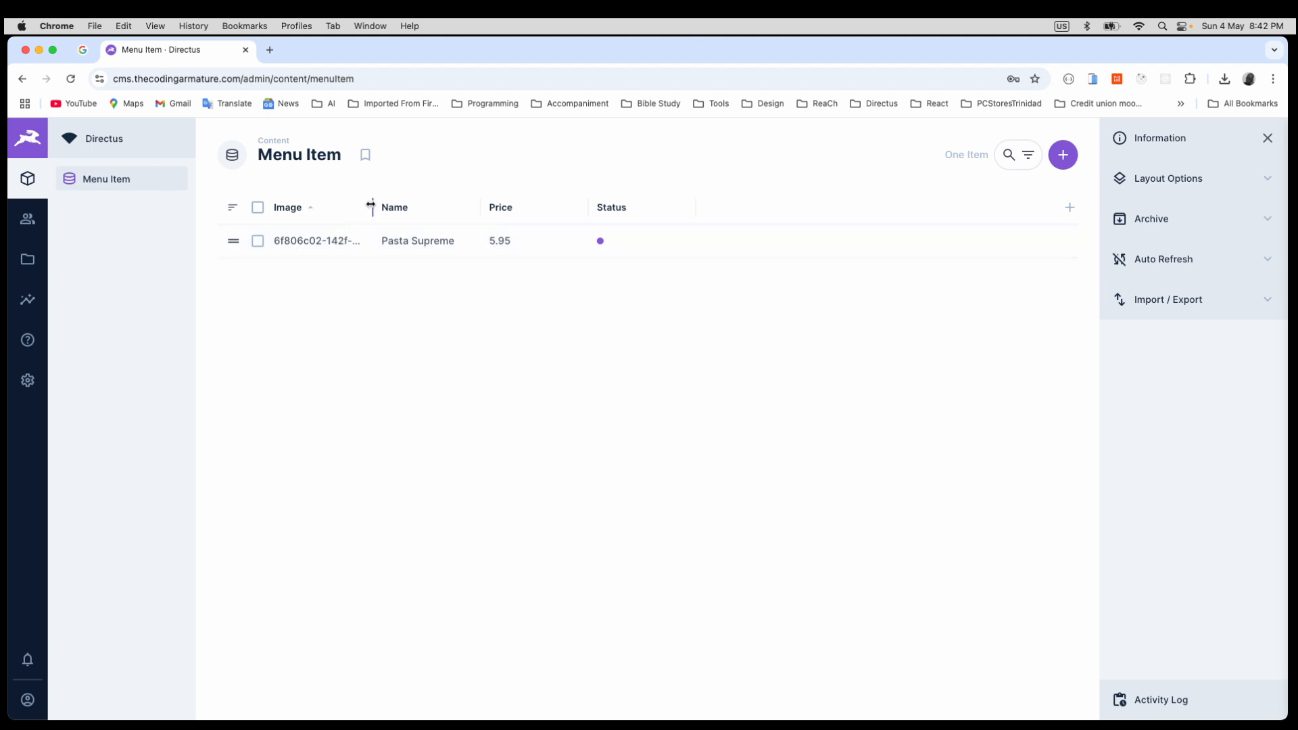
Widen the Image column in the menu item list.
left_click_drag(370, 205, 431, 205)
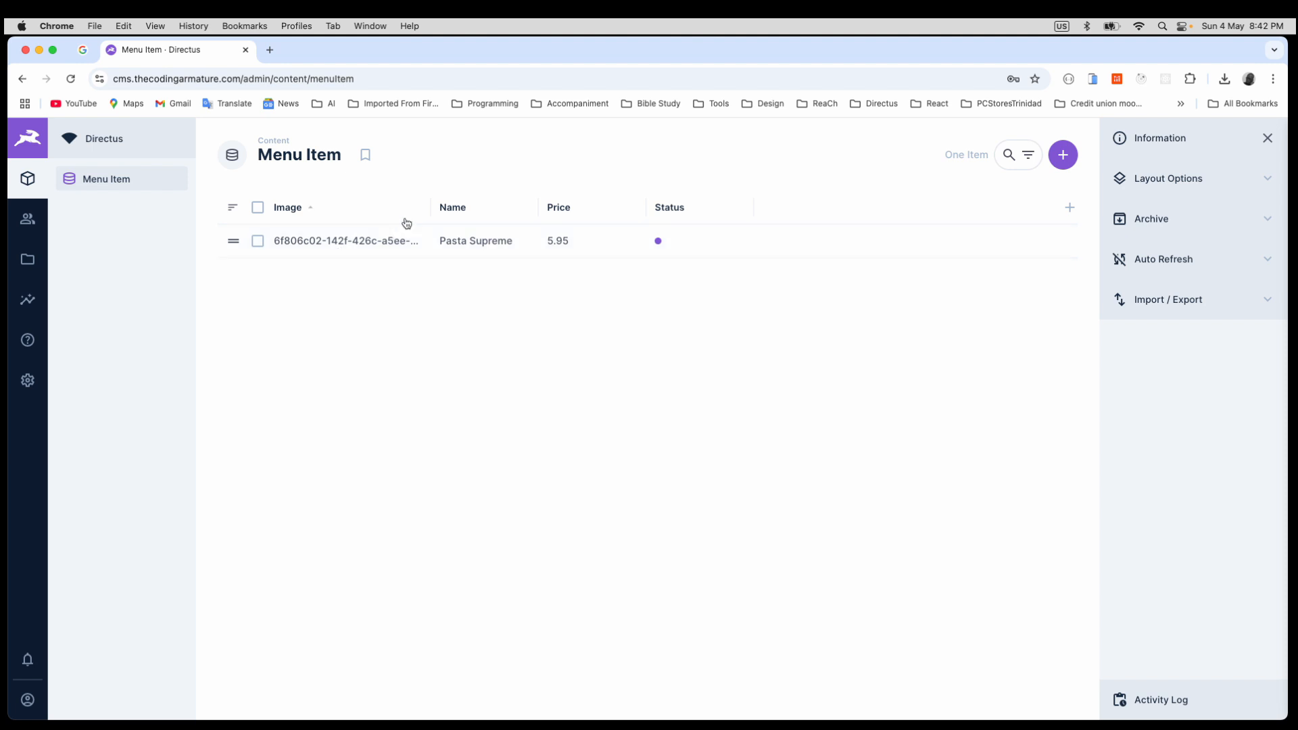
left_click_drag(428, 207, 467, 204)
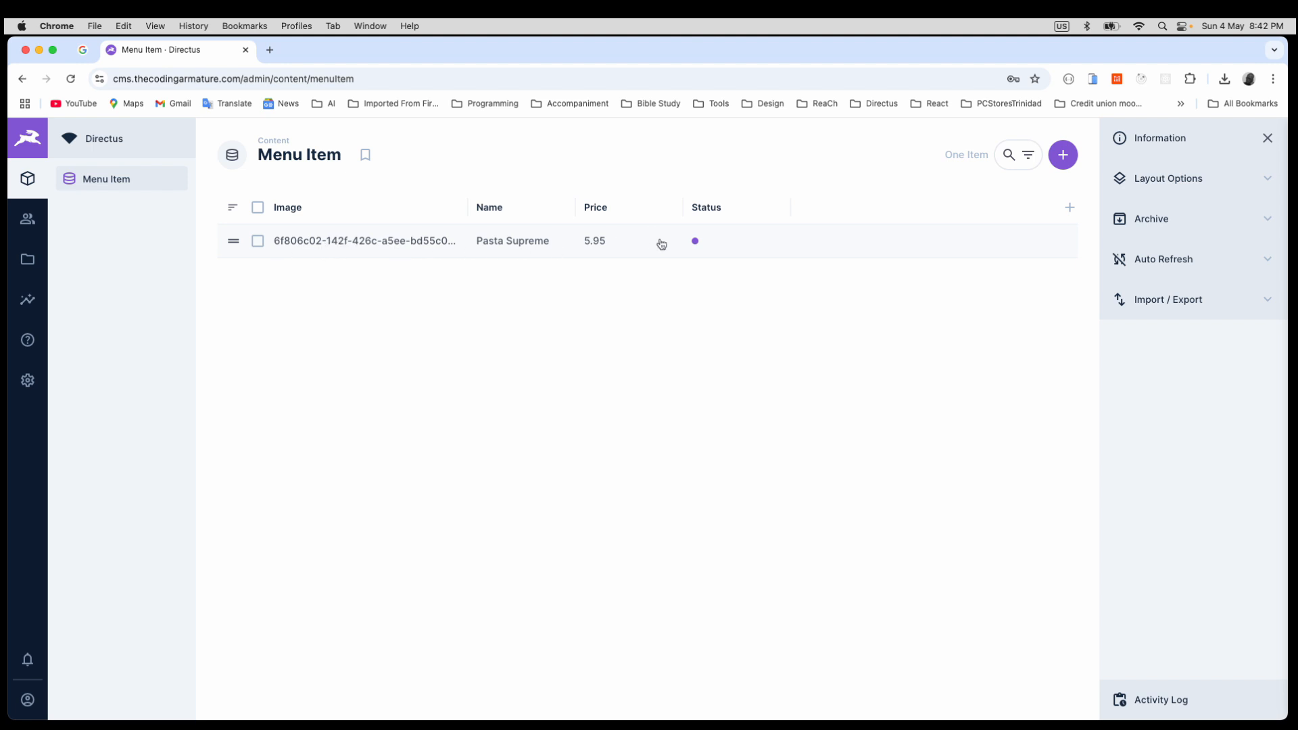
Add the ID field as a narrow first column of the menu item list.
left_click(1069, 208)
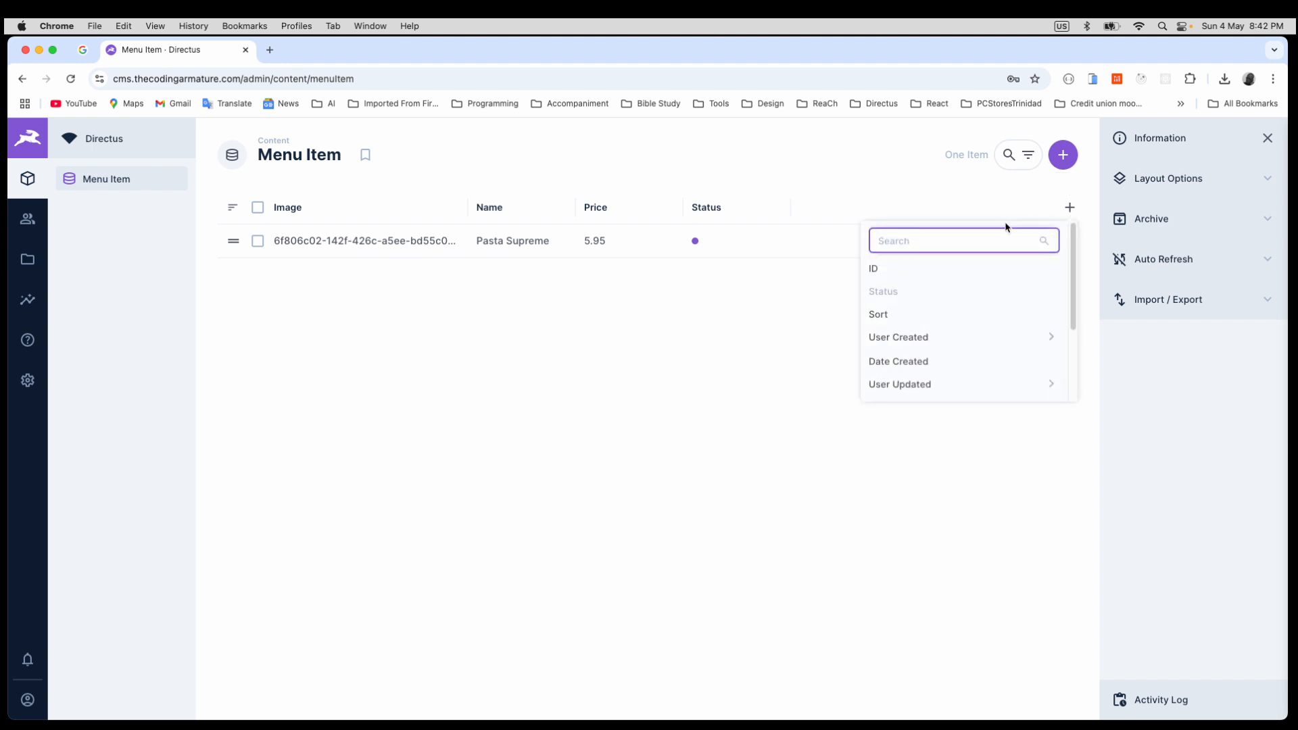
left_click(874, 271)
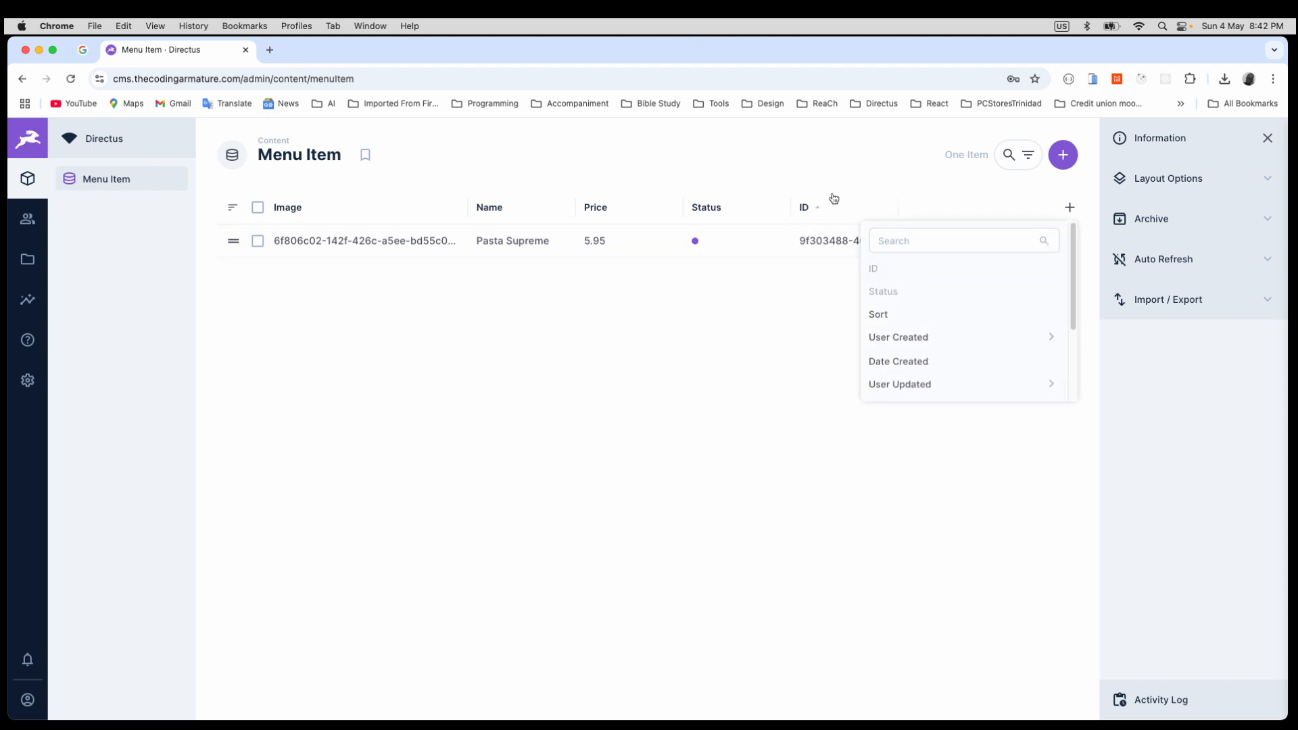
left_click(779, 338)
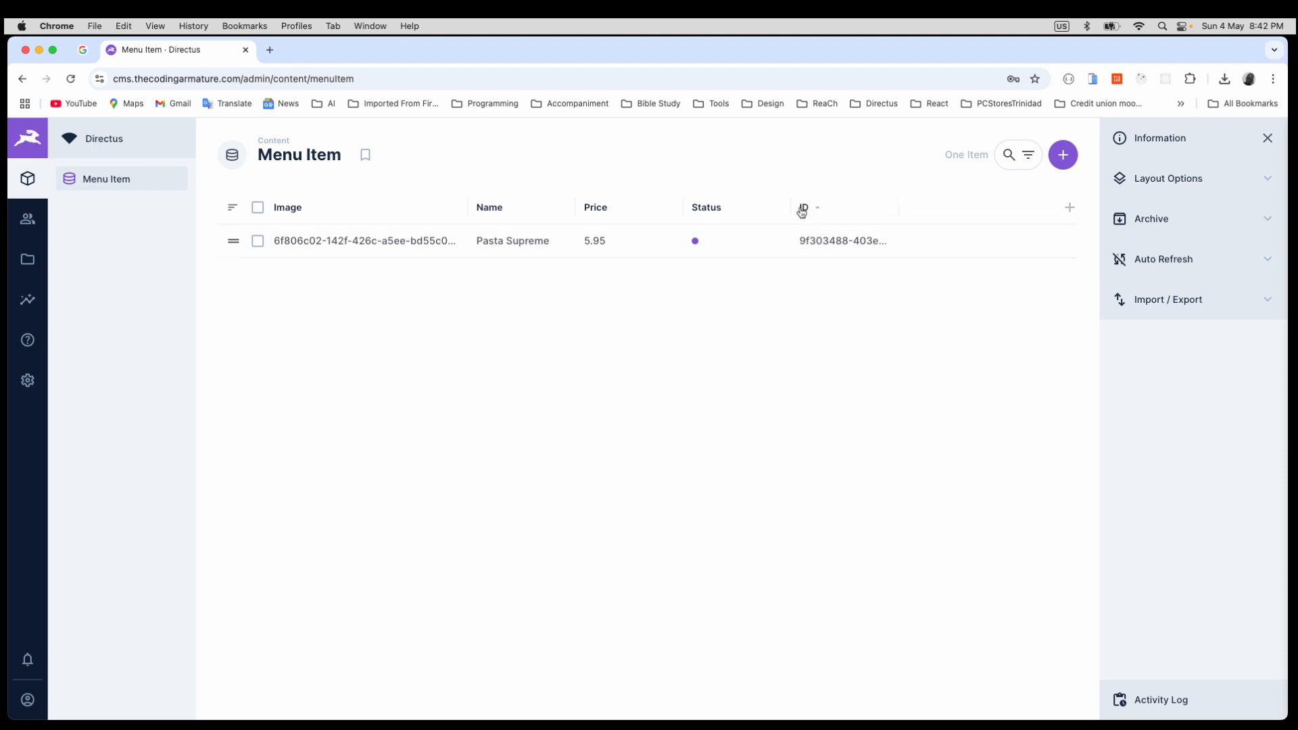
left_click_drag(806, 209, 258, 240)
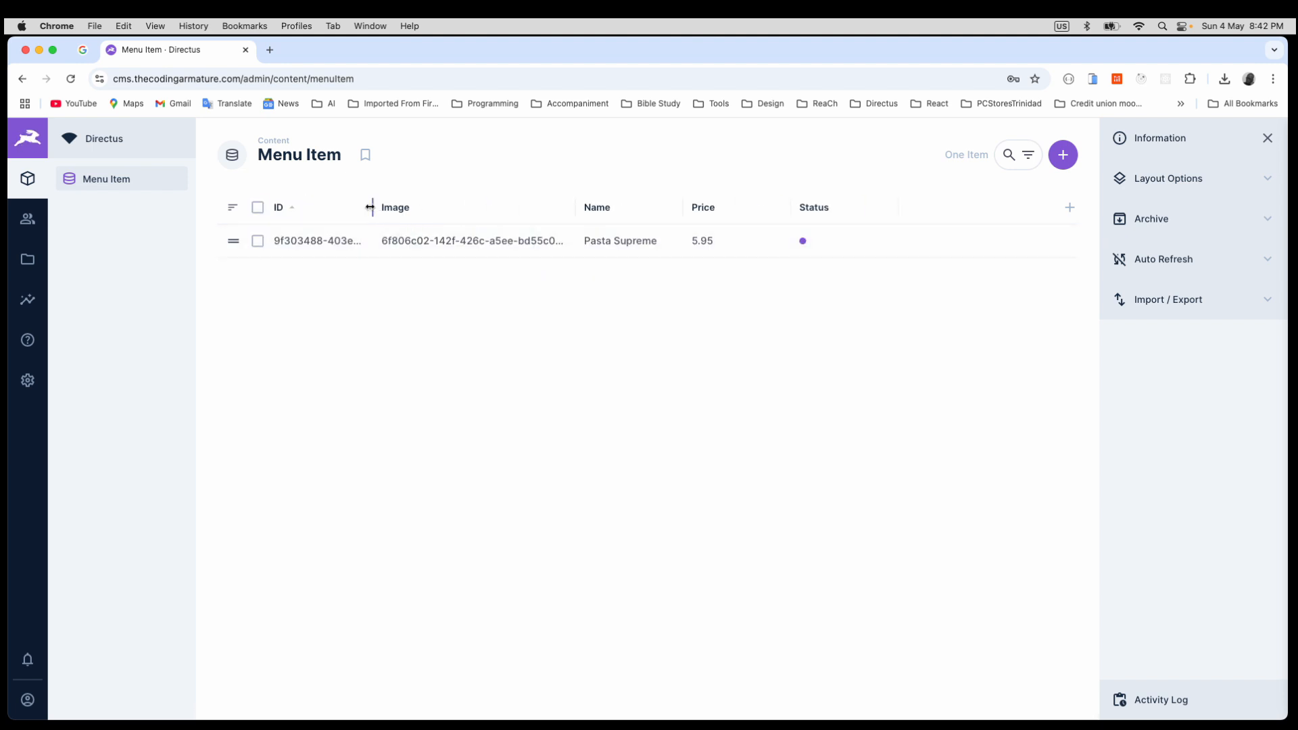
left_click_drag(371, 207, 329, 203)
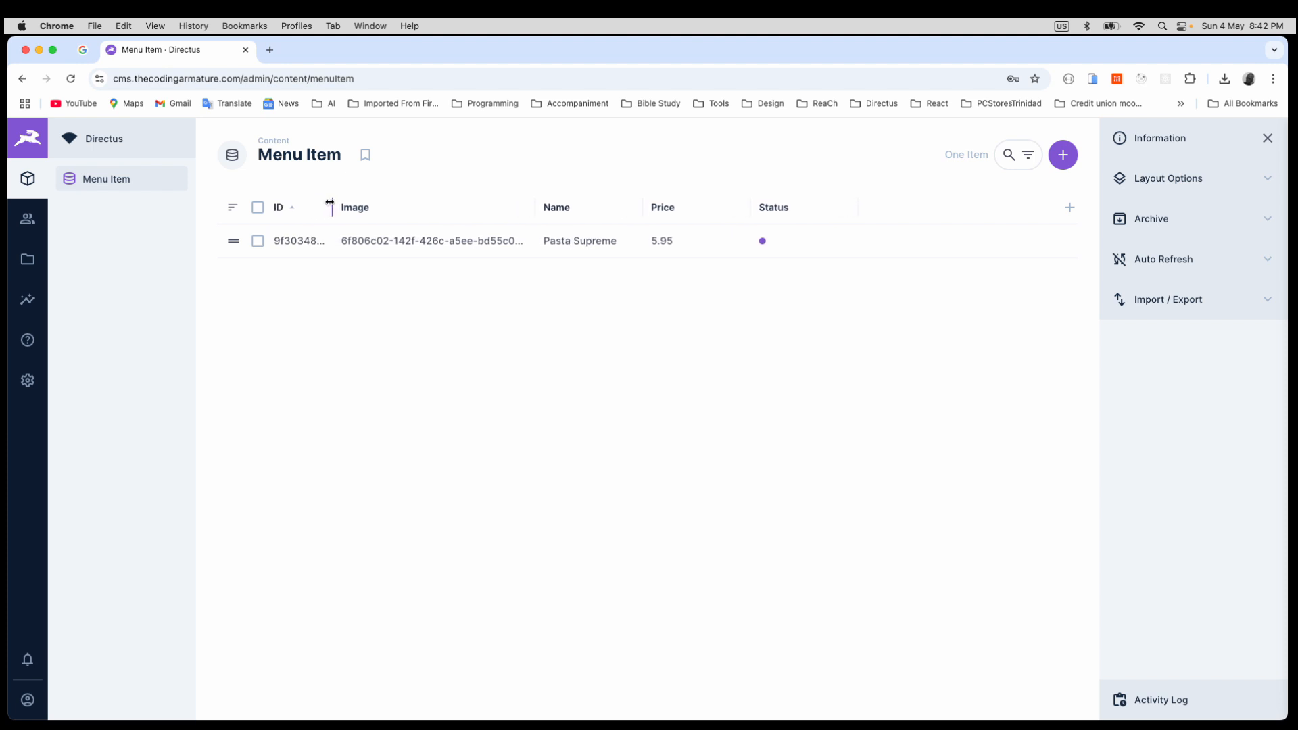
Check the saved Pasta Supreme item's details and hide the Image column in the menu item list.
left_click(426, 246)
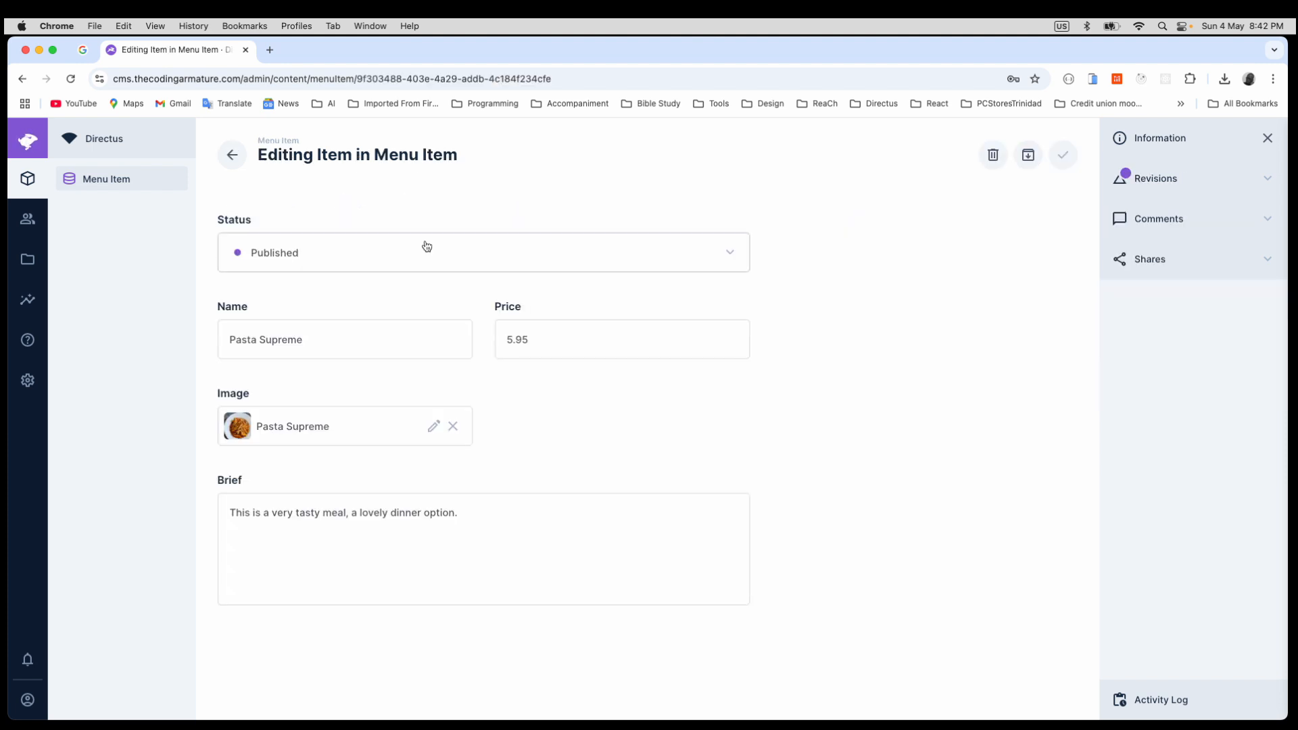
left_click(223, 159)
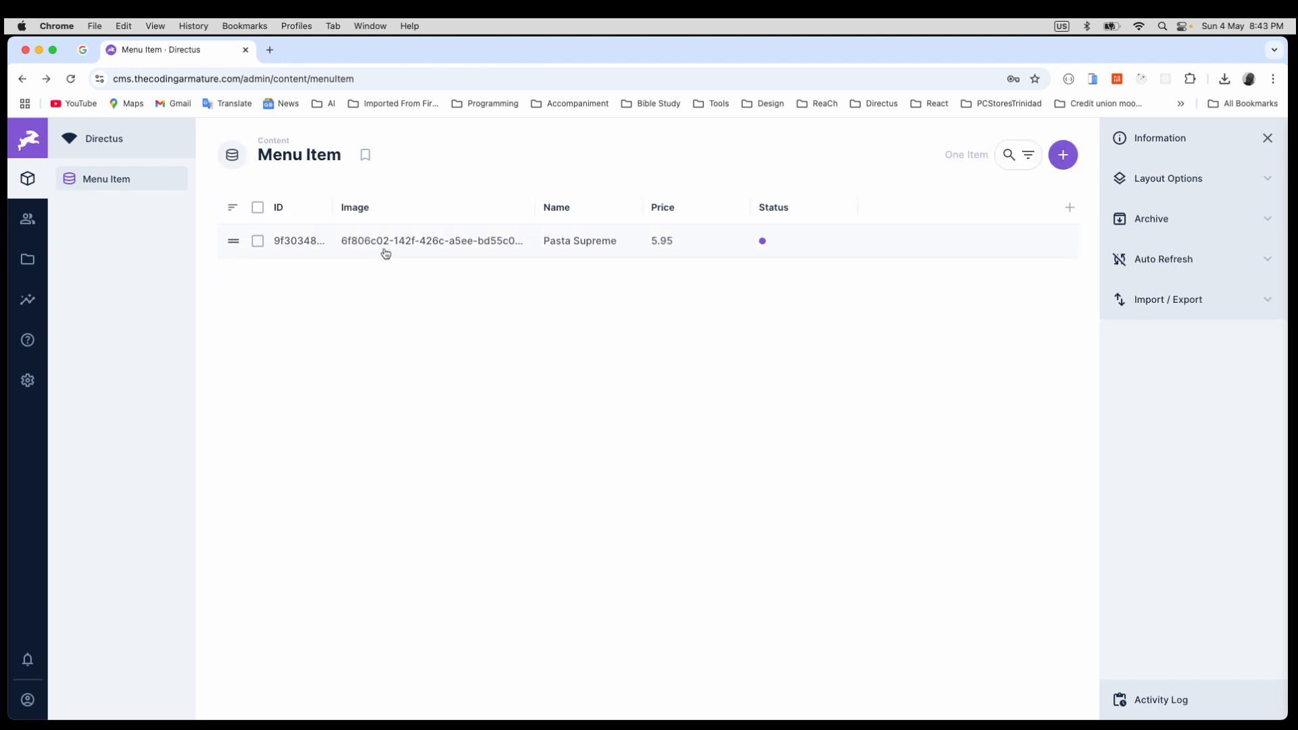
right_click(374, 206)
key("Escape")
left_click(382, 211)
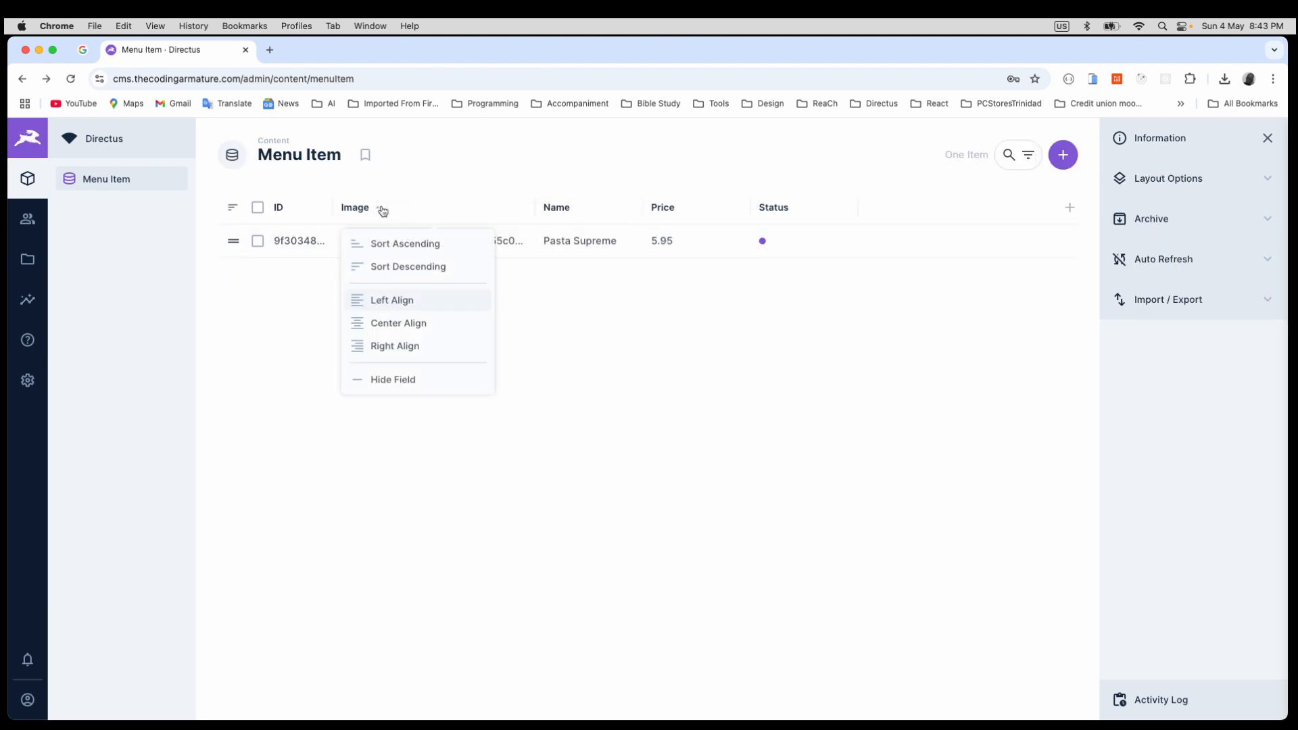
left_click(376, 211)
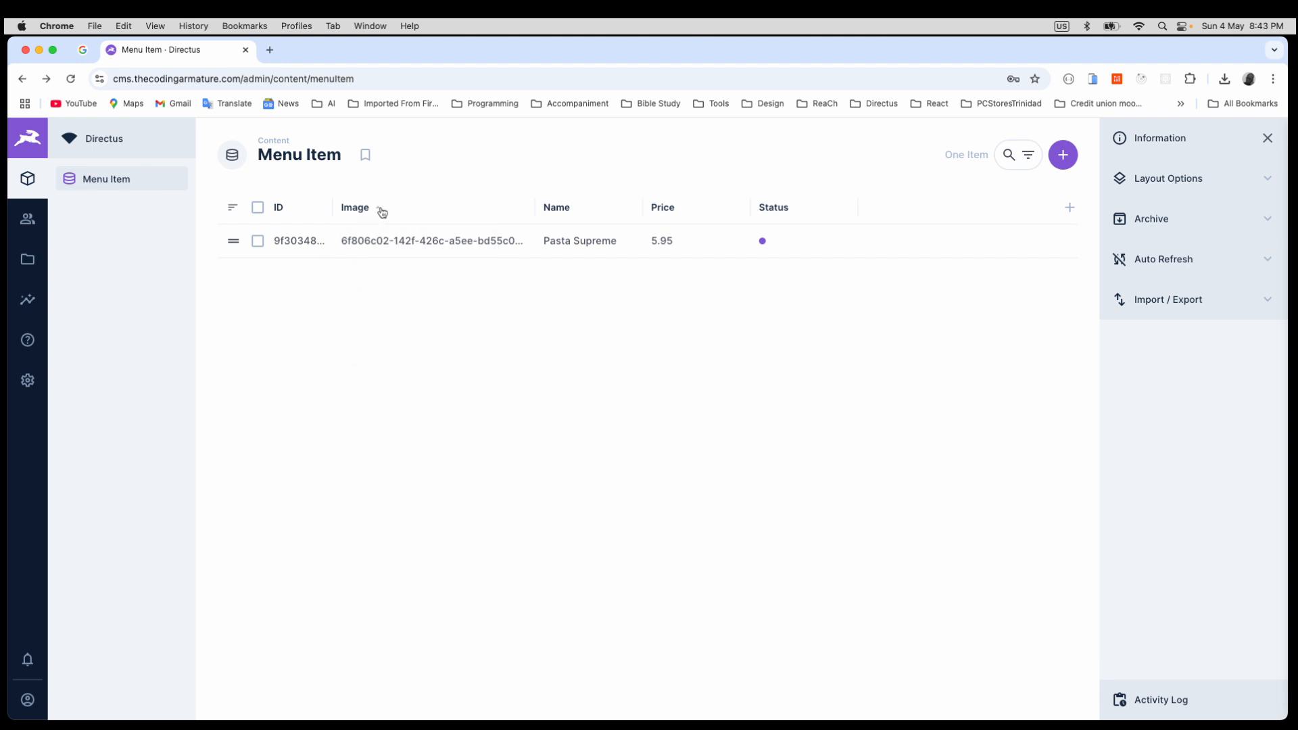
left_click(380, 211)
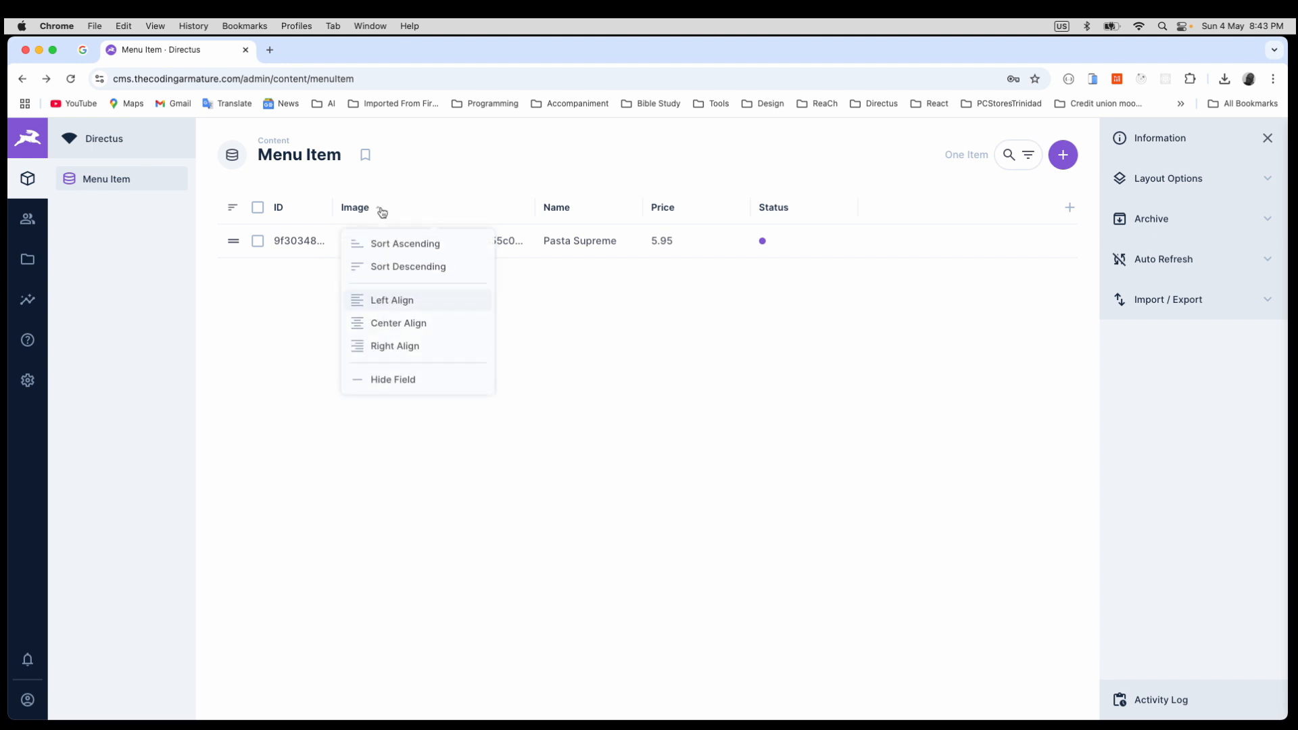
left_click(398, 380)
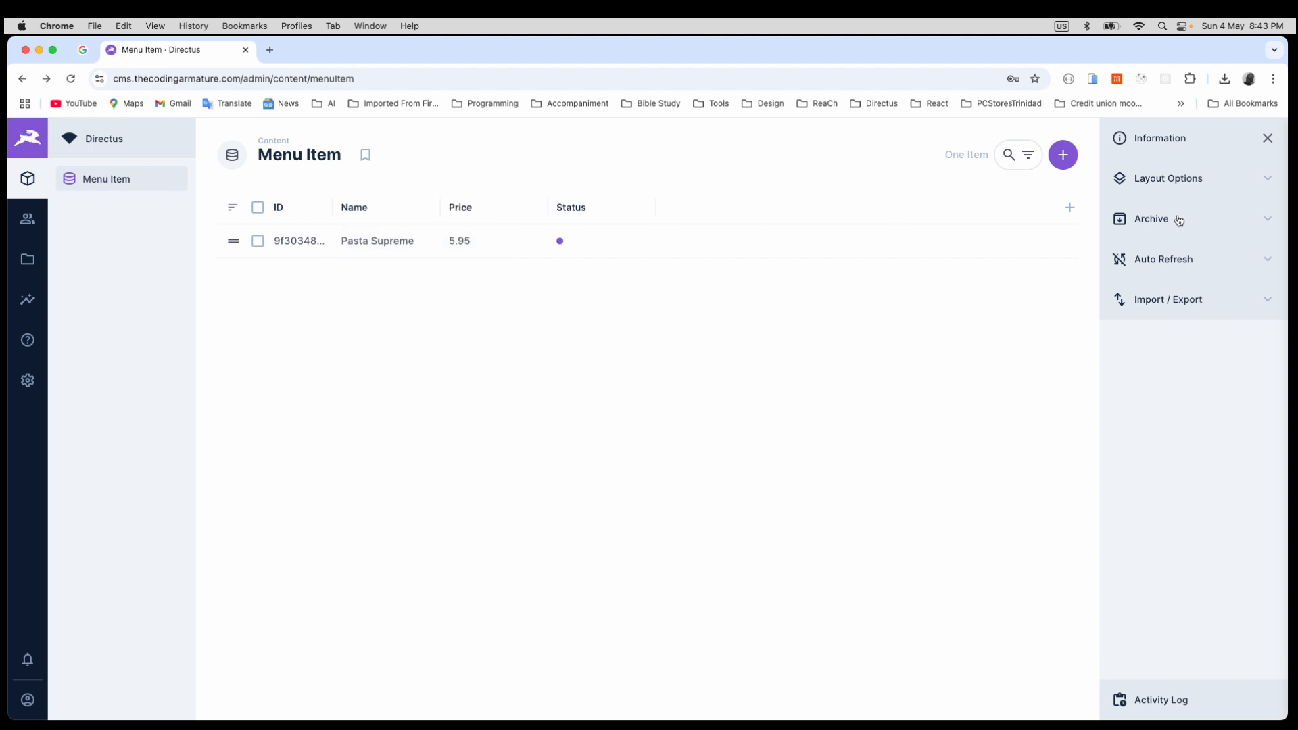
Add the image's Thumbnail field as a column and place it between the ID and Name columns.
left_click(1071, 211)
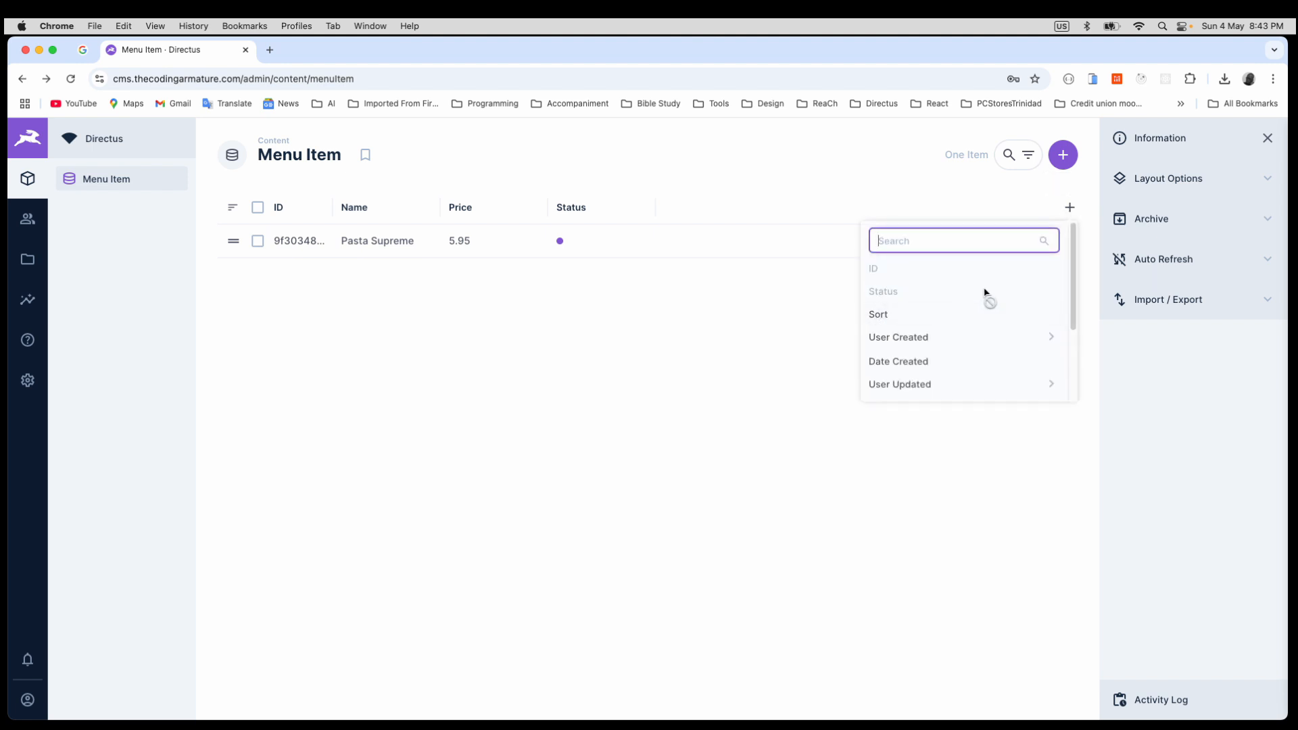
scroll(1007, 288, "down", 3)
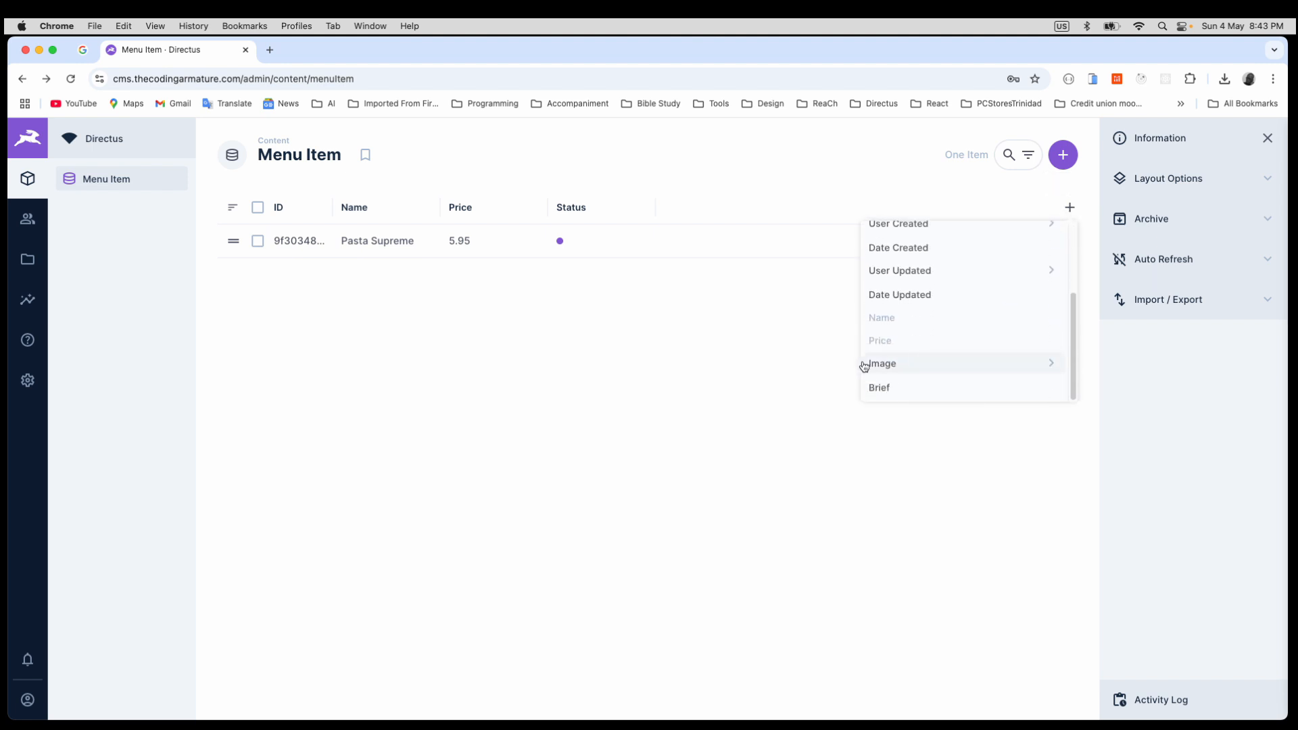
left_click(1055, 369)
scroll(1014, 338, "down", 4)
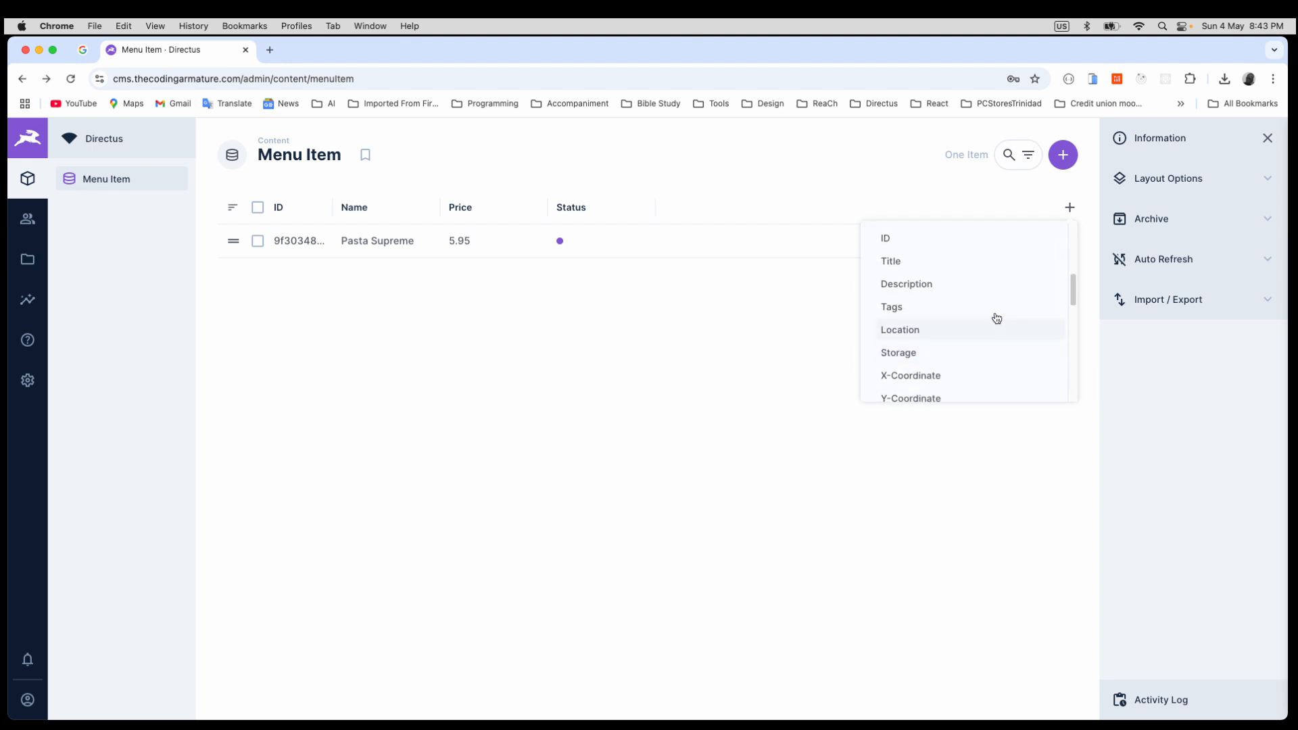
scroll(943, 264, "down", 6)
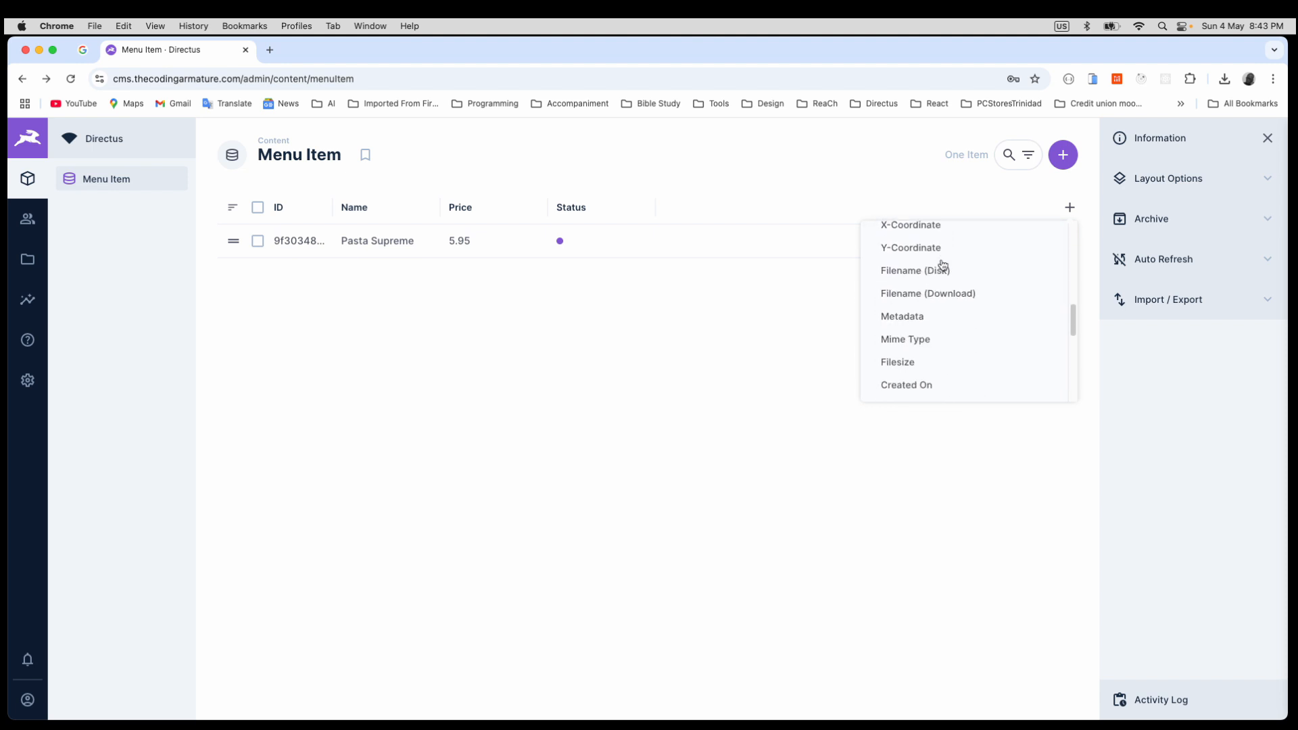
scroll(940, 271, "down", 8)
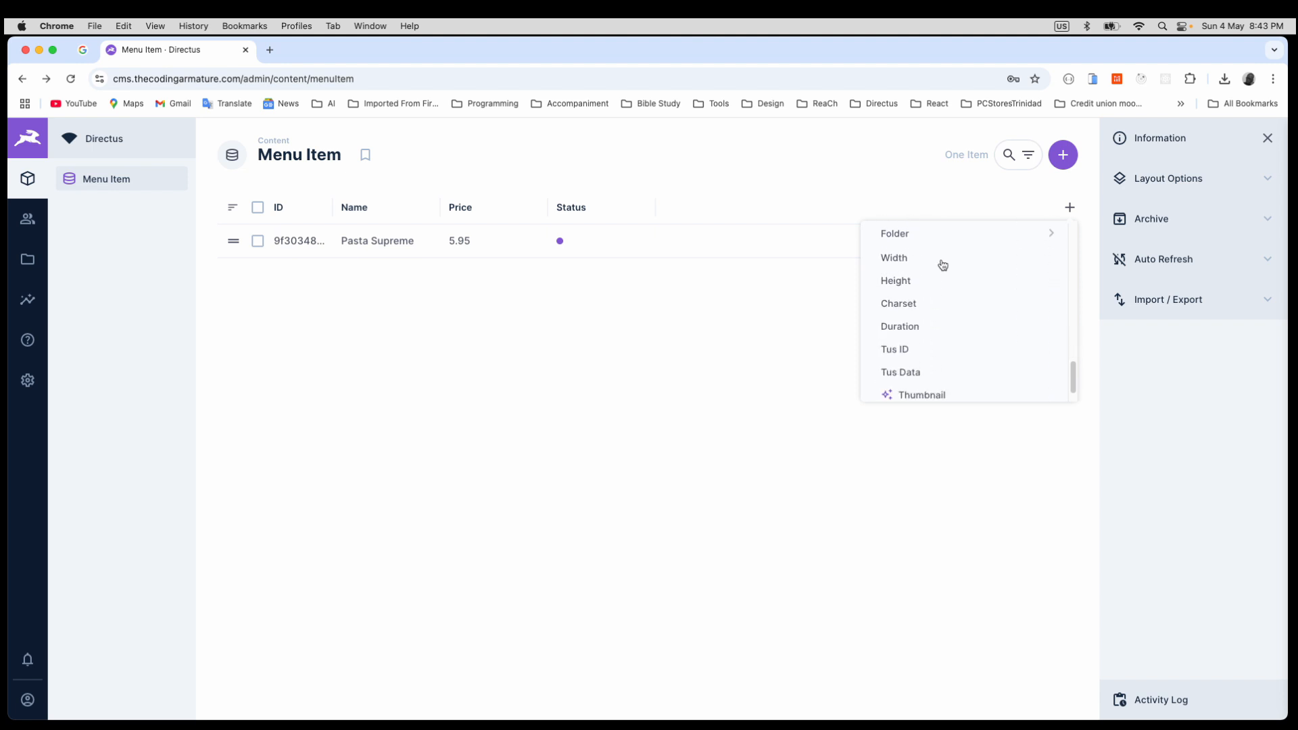
left_click(924, 365)
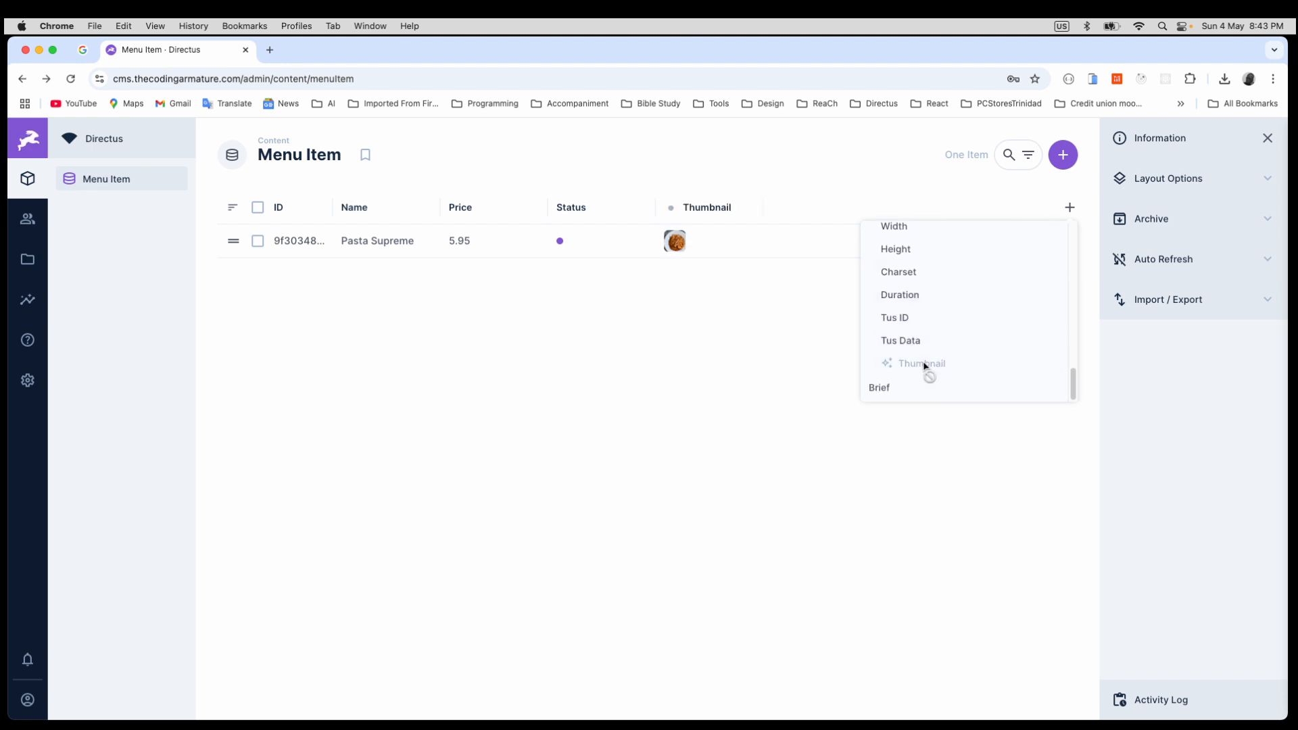
left_click(843, 180)
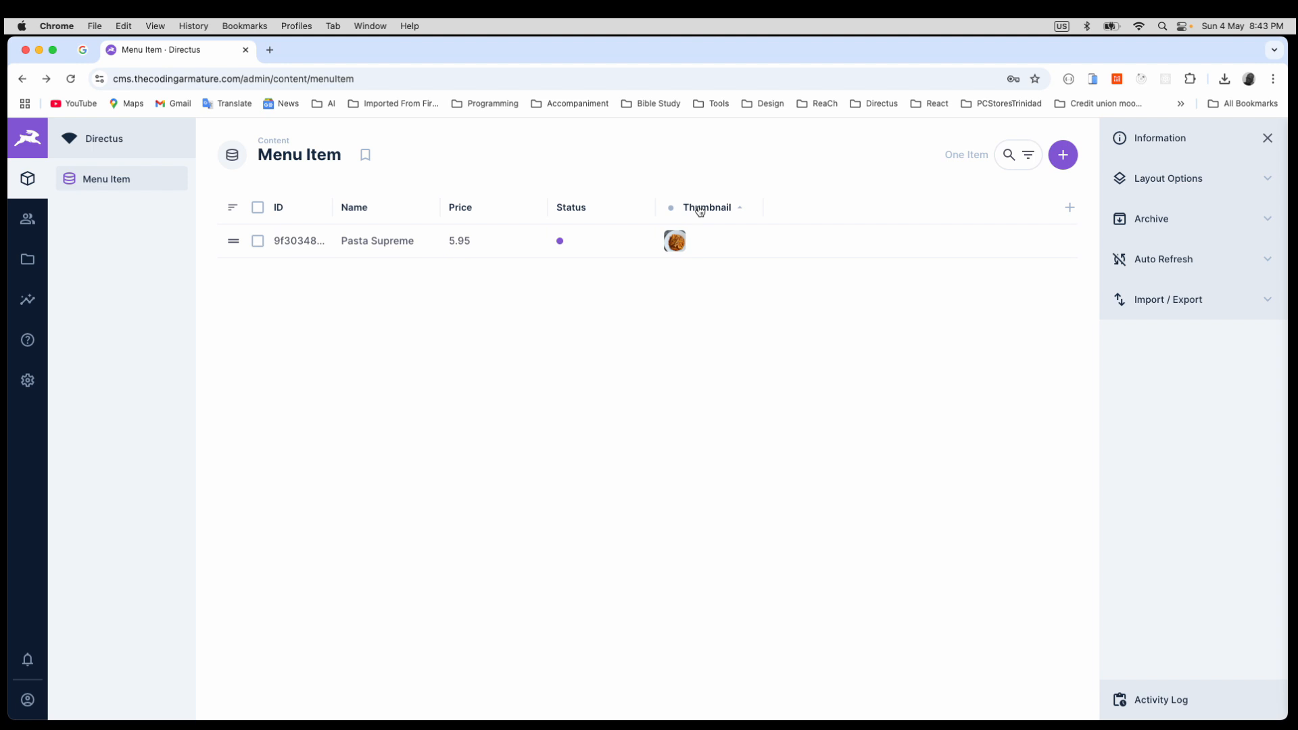
left_click_drag(700, 211, 417, 205)
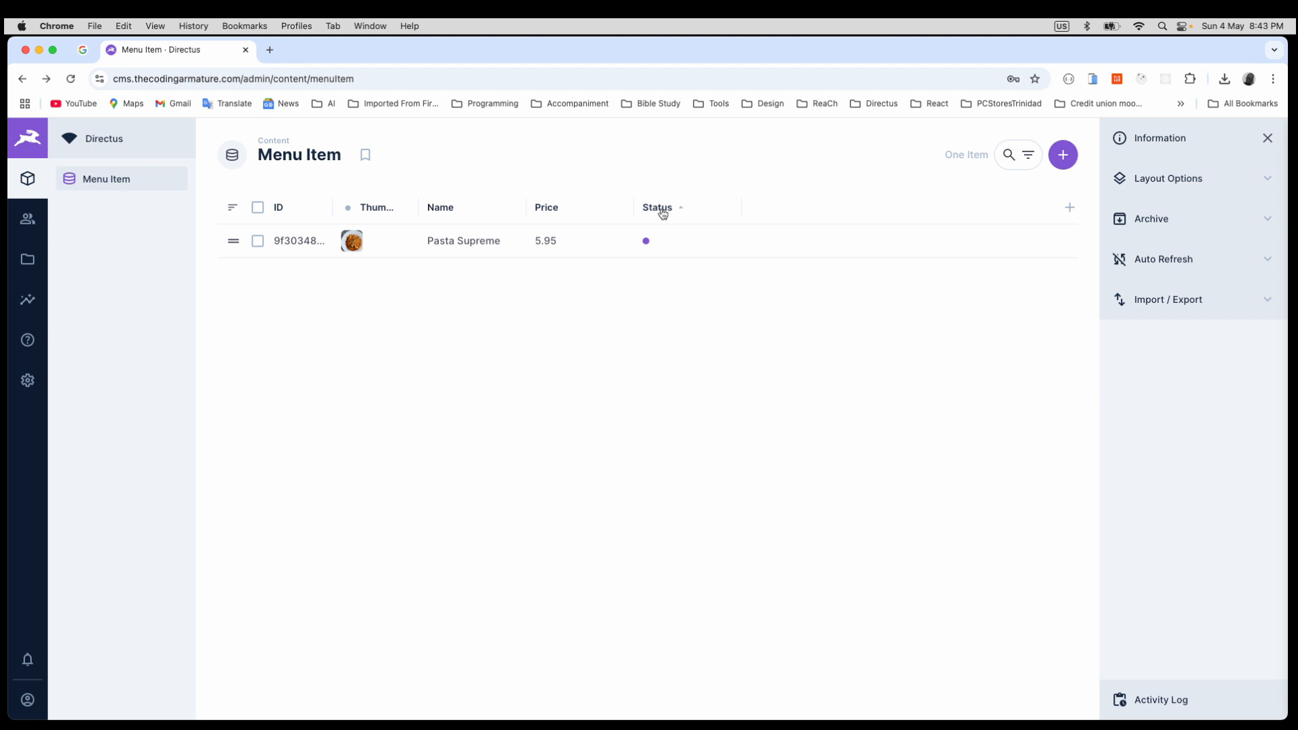
Make Status the first column of the menu item list and narrow the Status and ID columns.
left_click_drag(664, 214, 289, 215)
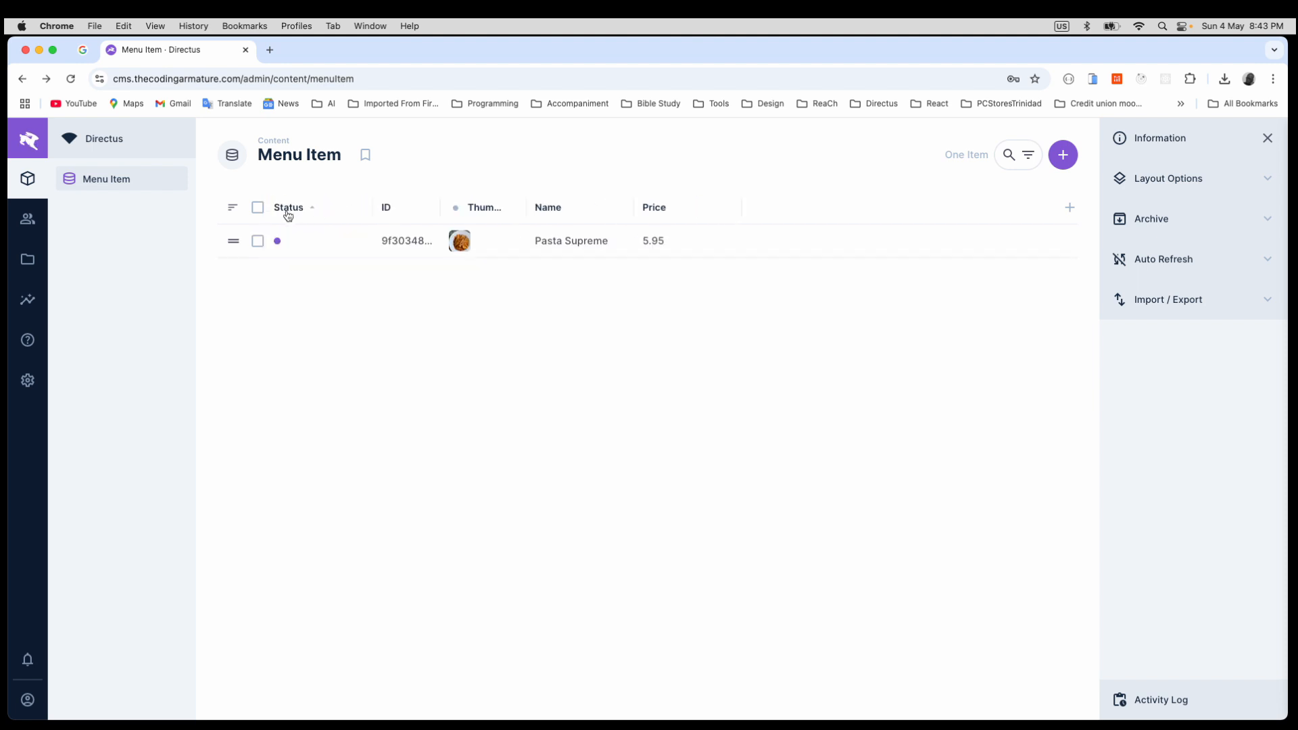
left_click_drag(372, 208, 285, 208)
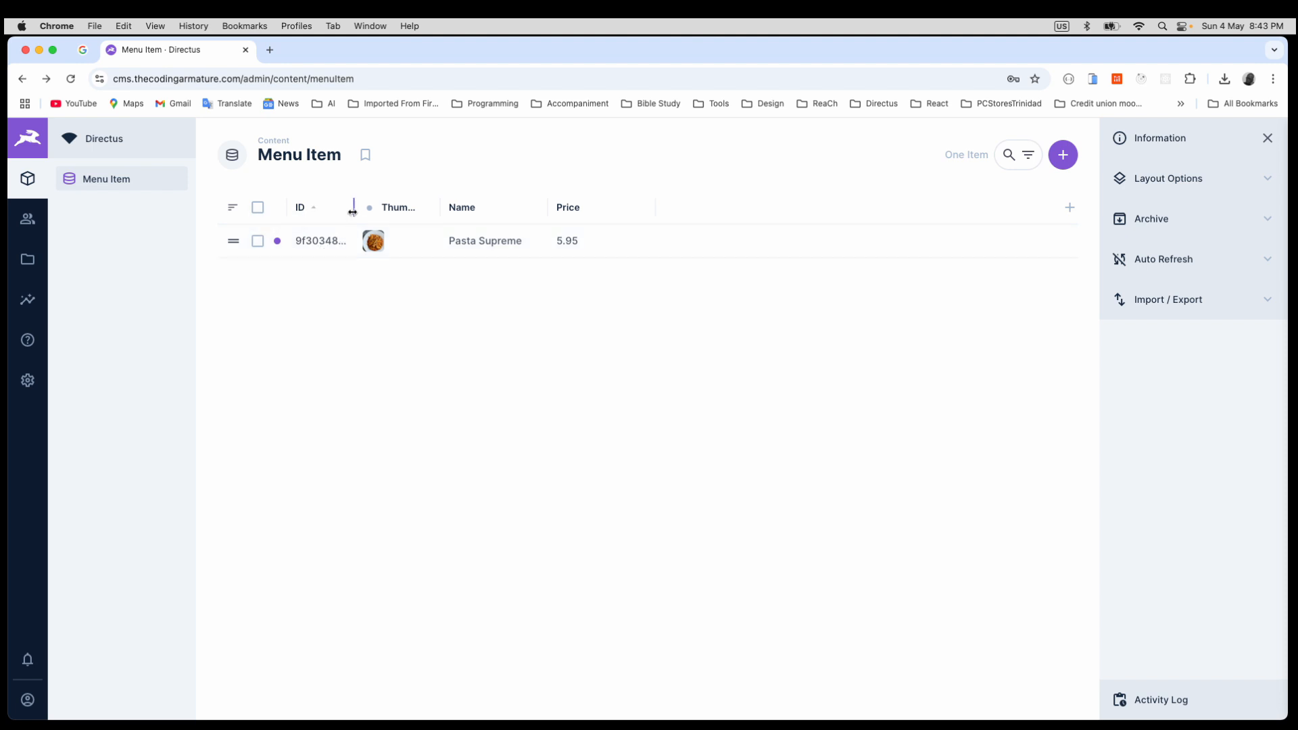
left_click_drag(353, 204, 344, 204)
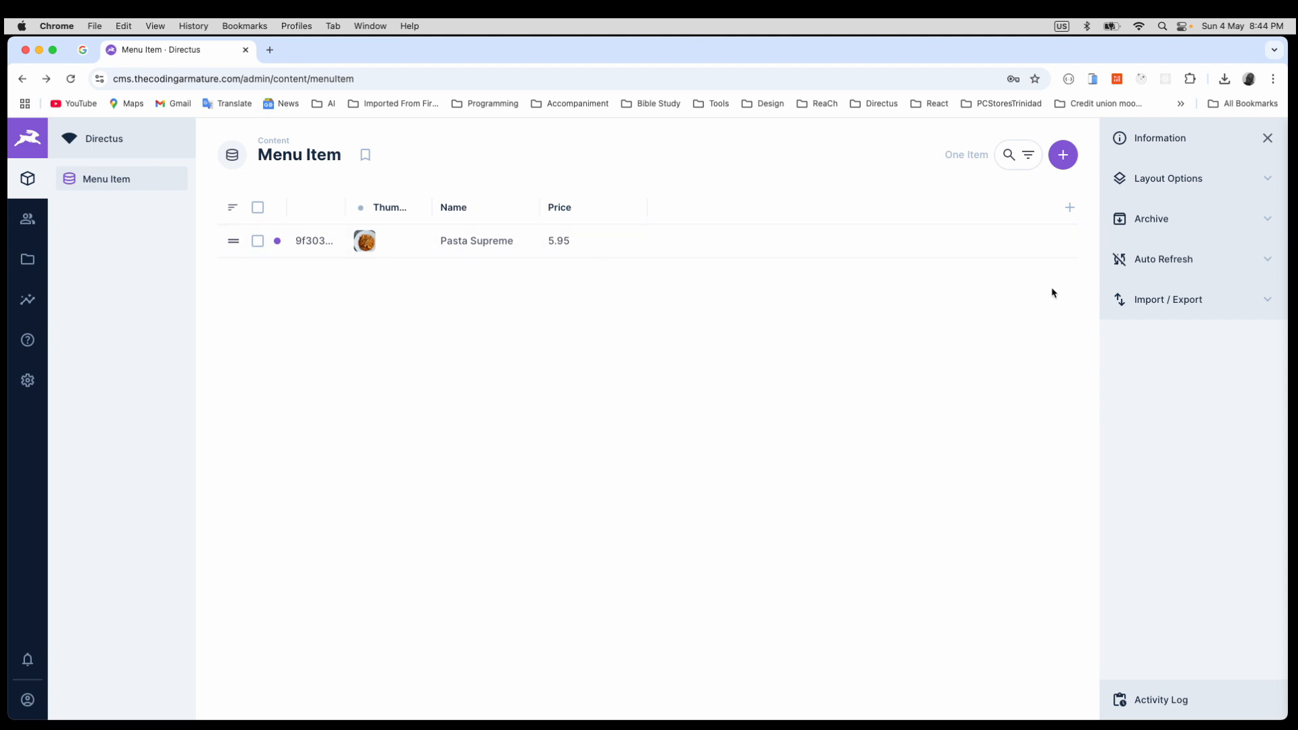
Add the User Created field as a column after Price in the menu item list.
left_click(1070, 207)
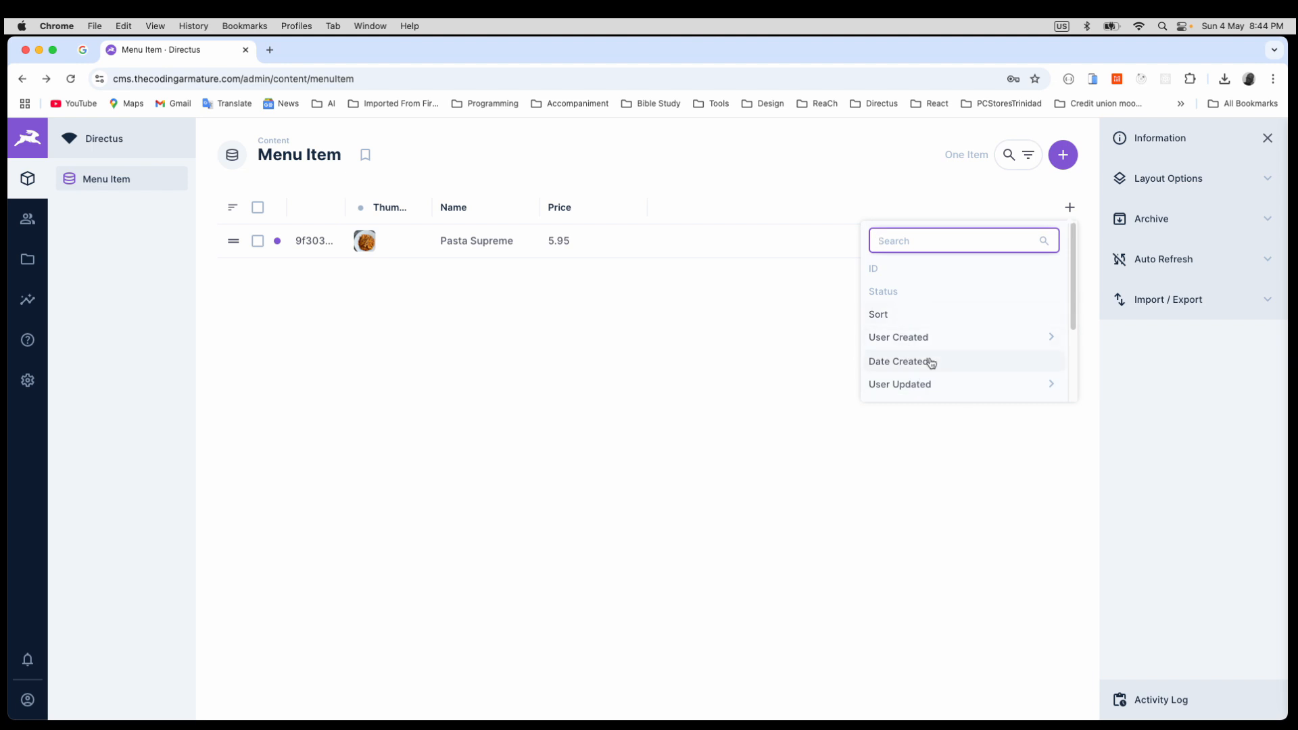
left_click(898, 340)
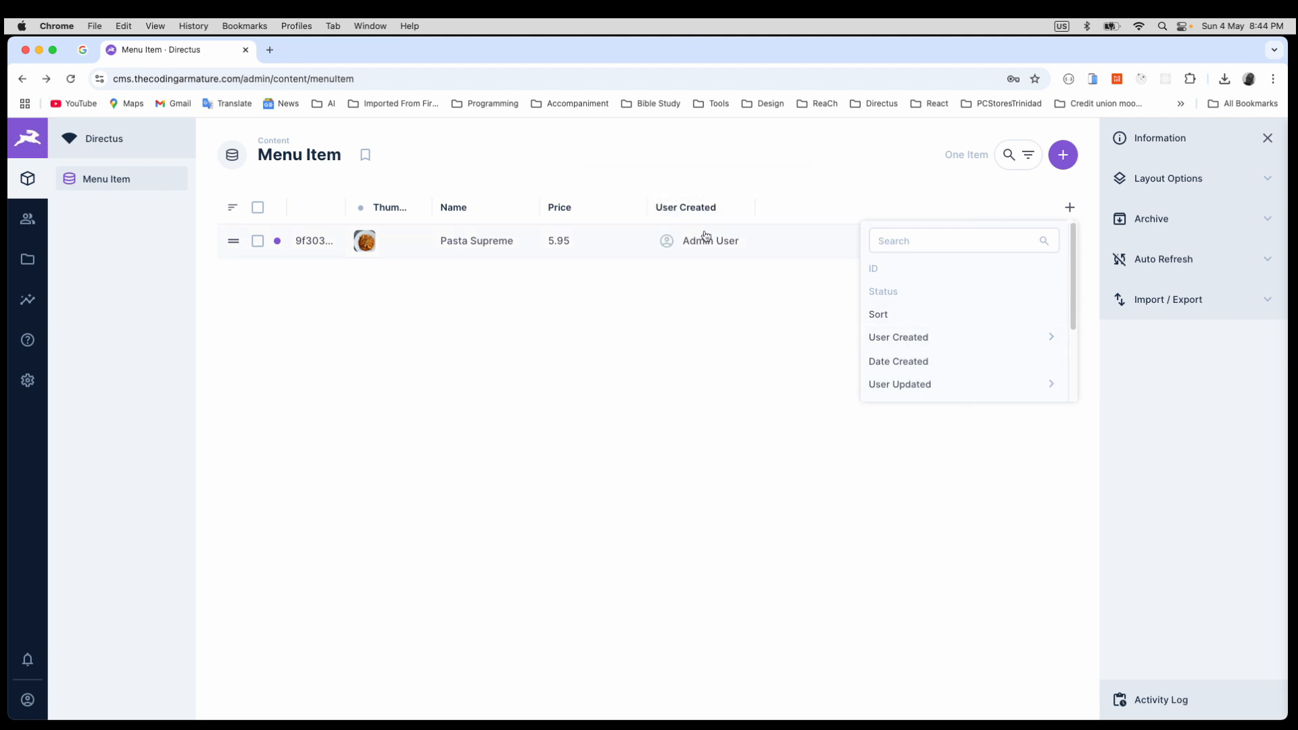
mouse_move(697, 248)
left_click(707, 299)
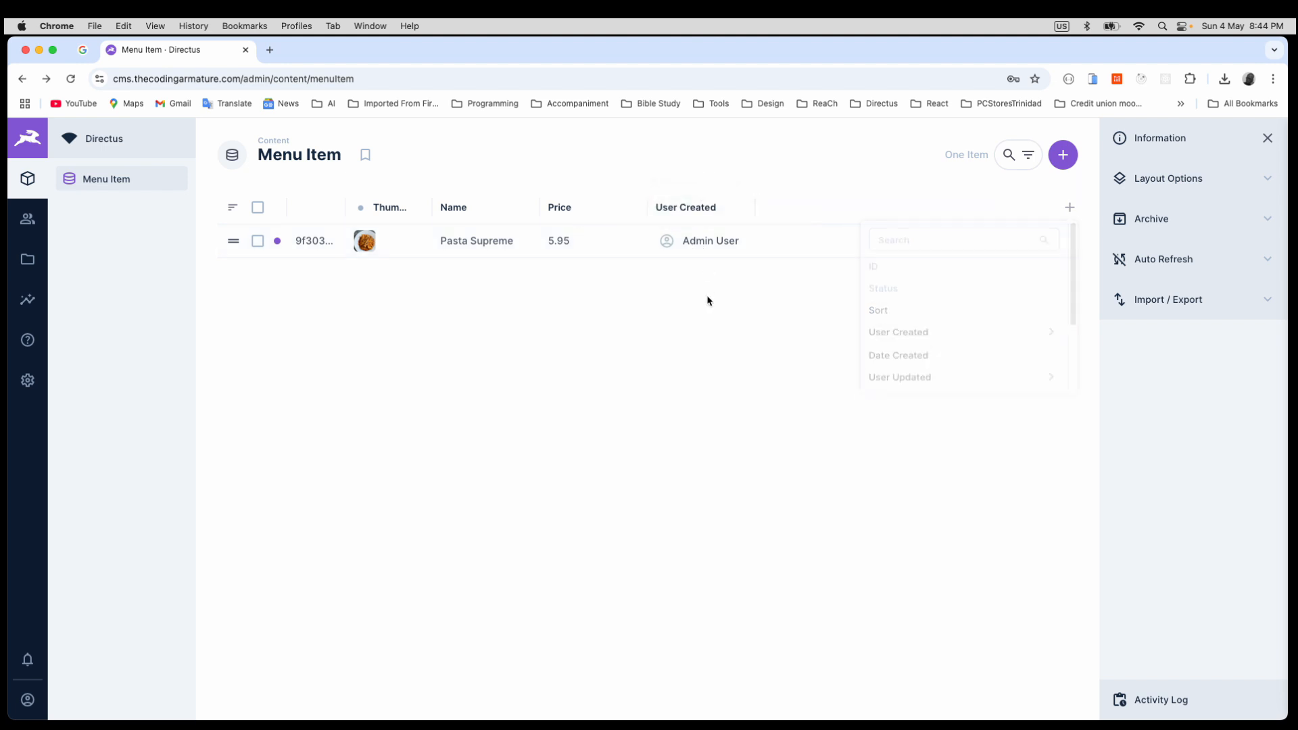
left_click(686, 209)
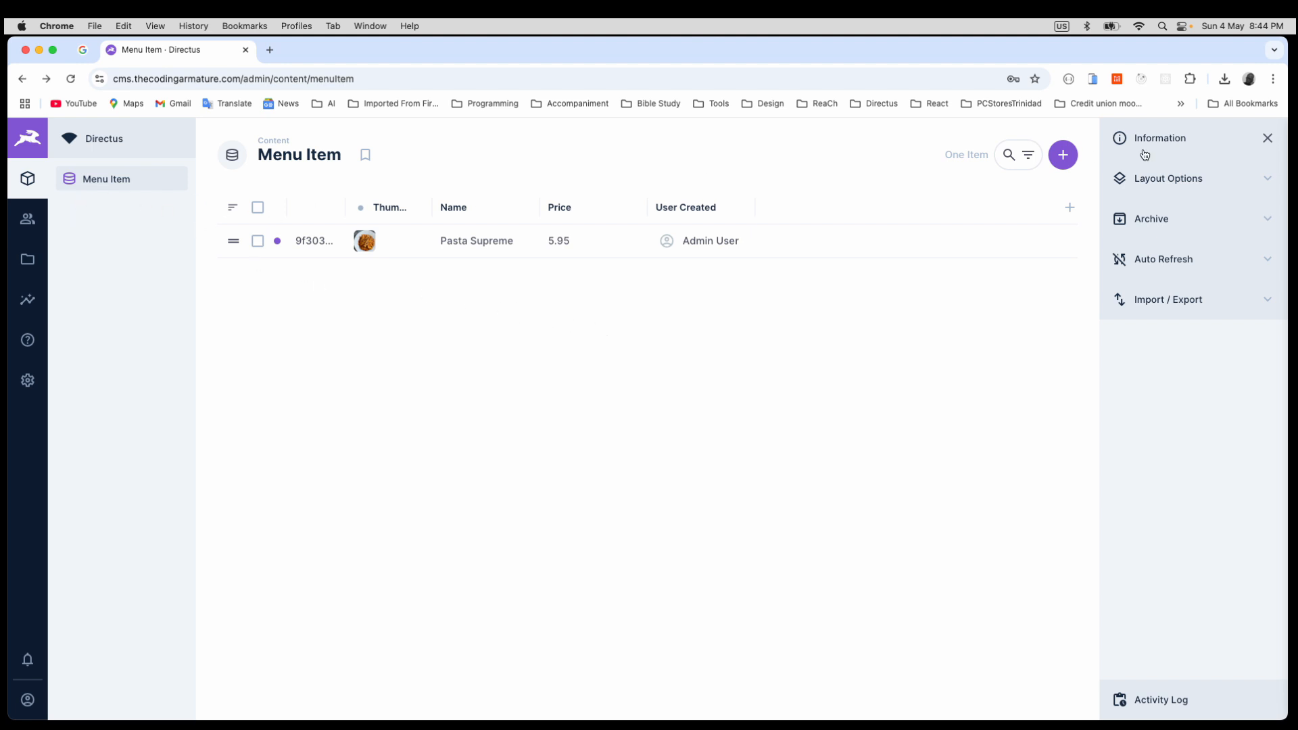
Create a new menu item with status Published, name "Cheese Burger Suprise" and price 4.99.
left_click(1062, 155)
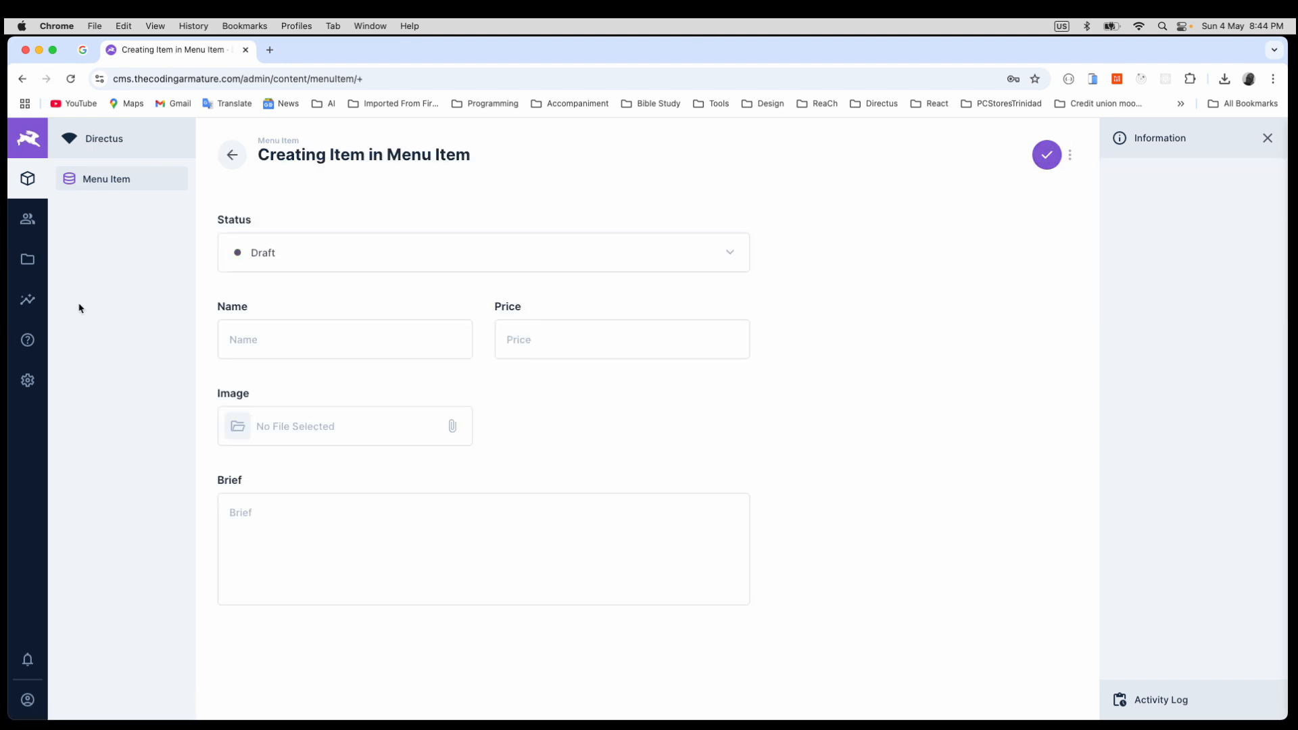
left_click(731, 254)
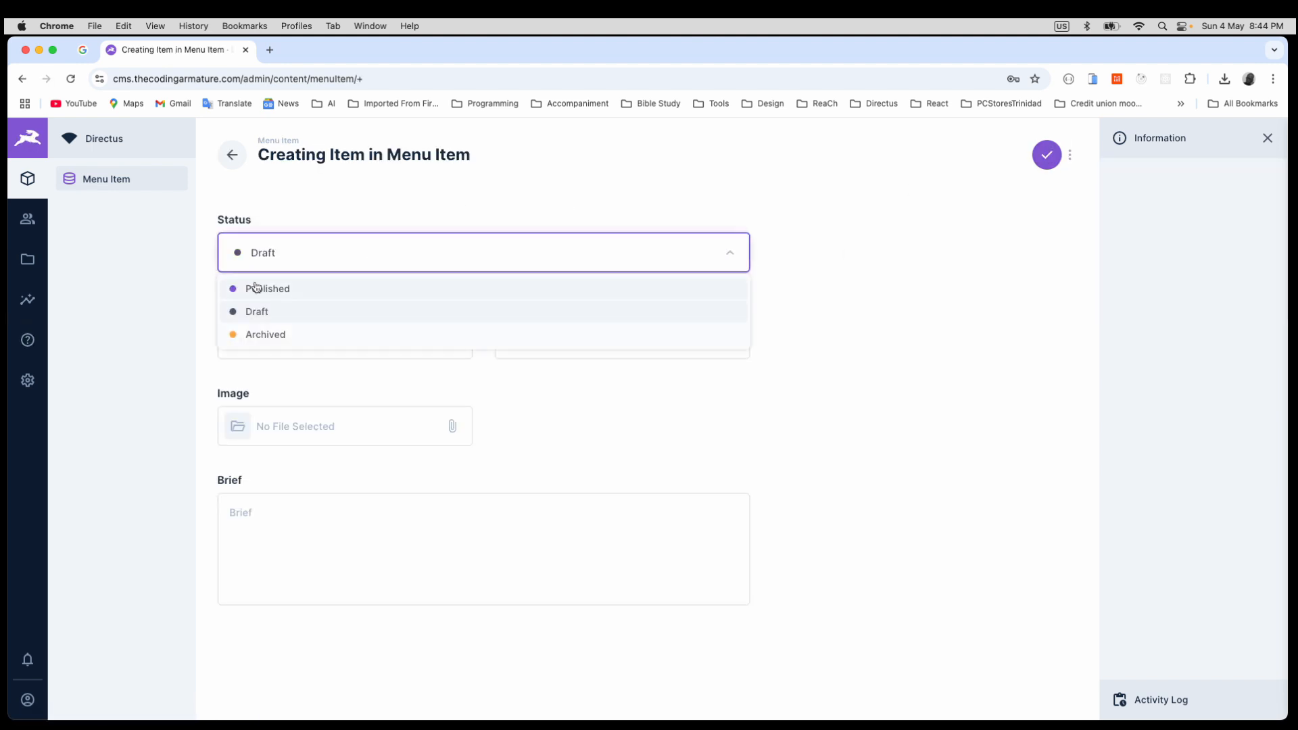
left_click(255, 287)
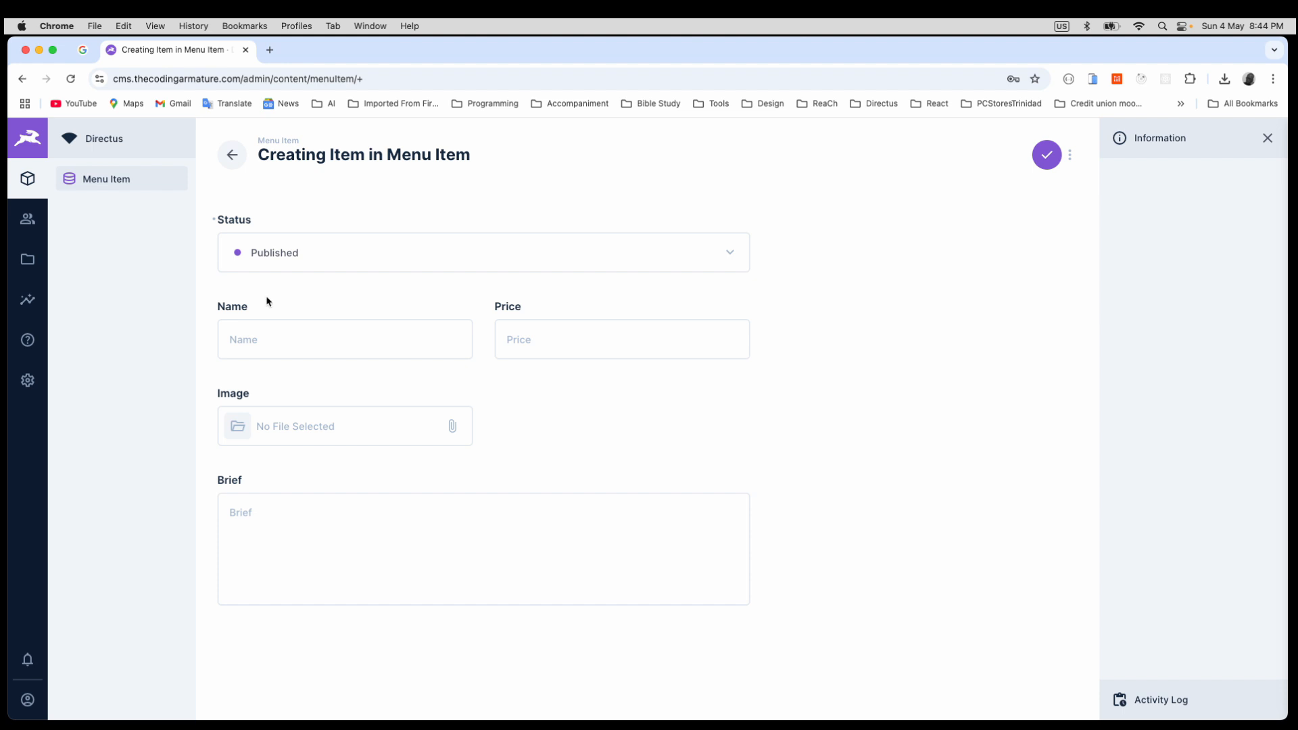
left_click(264, 345)
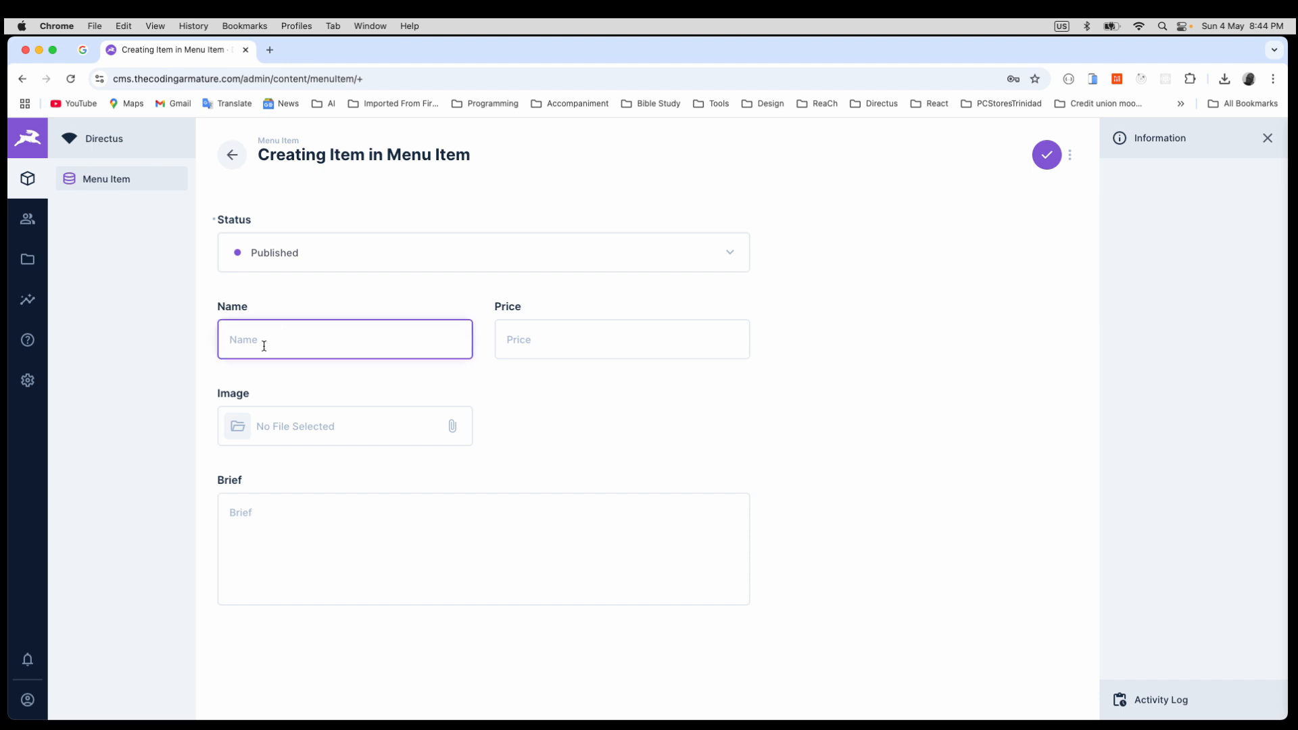
type("Cheese Burger Suprise")
left_click(556, 338)
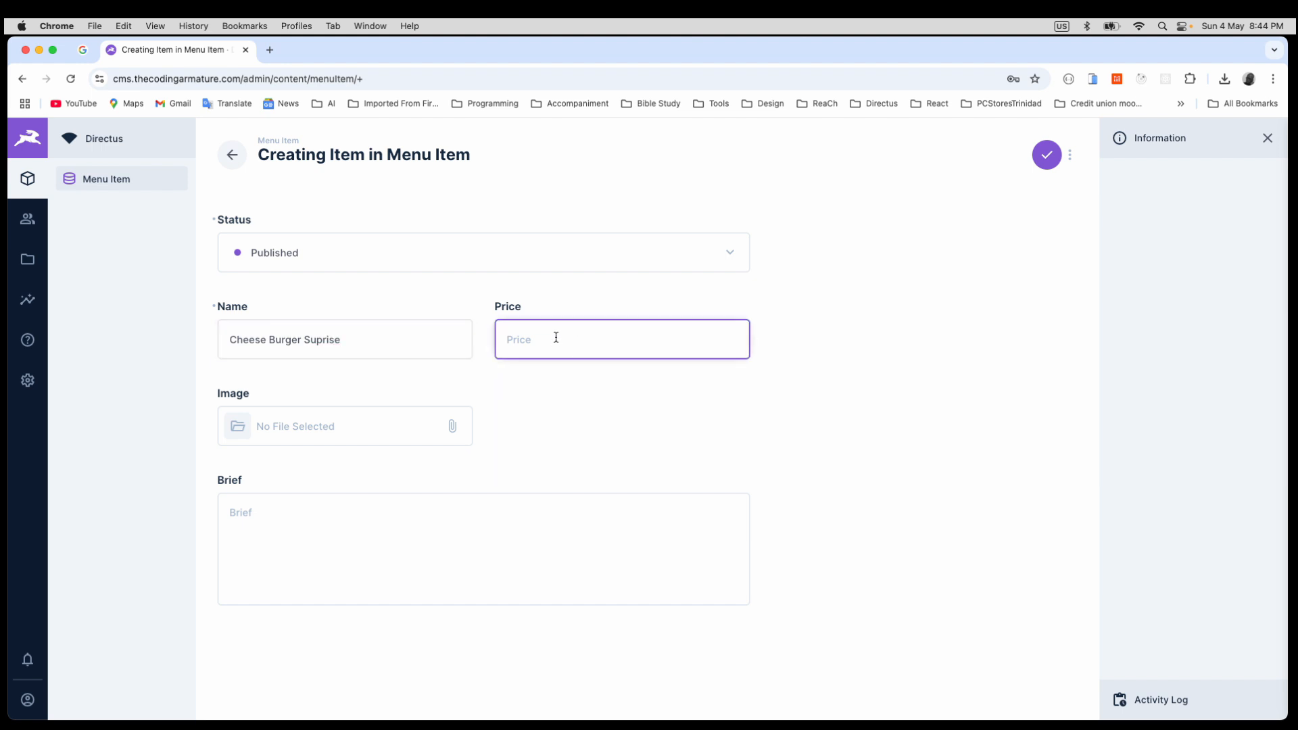
type("4.99")
Upload Cheese_Burger_Surprise.jpg from the device's Tutorials folder as the new item's image.
left_click(234, 433)
left_click(234, 433)
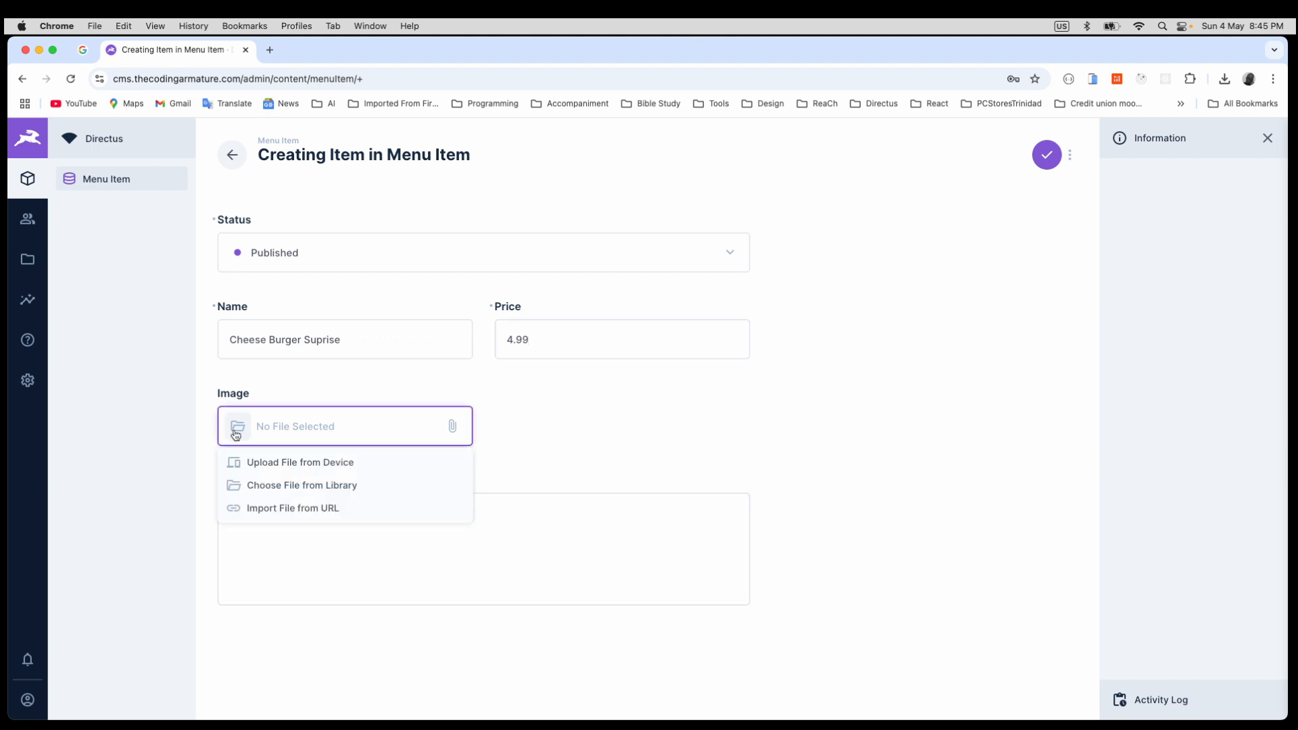
left_click(270, 456)
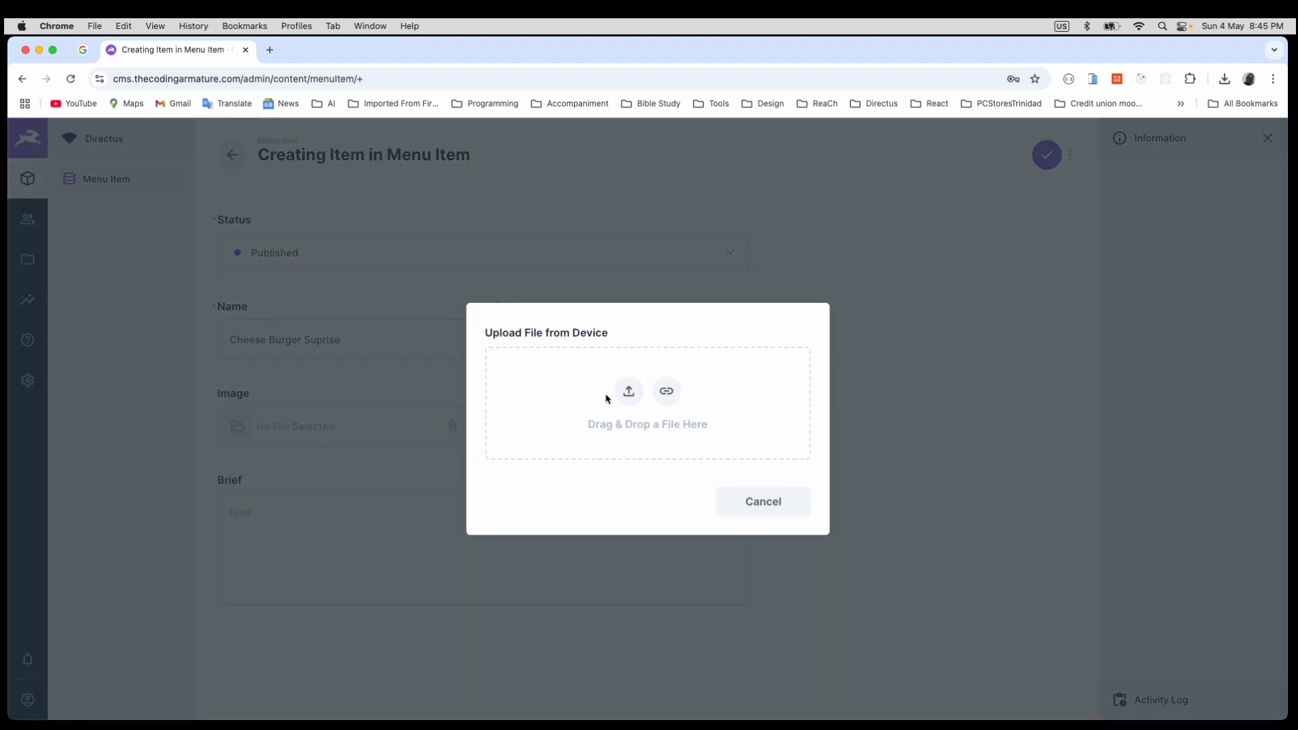
left_click(628, 390)
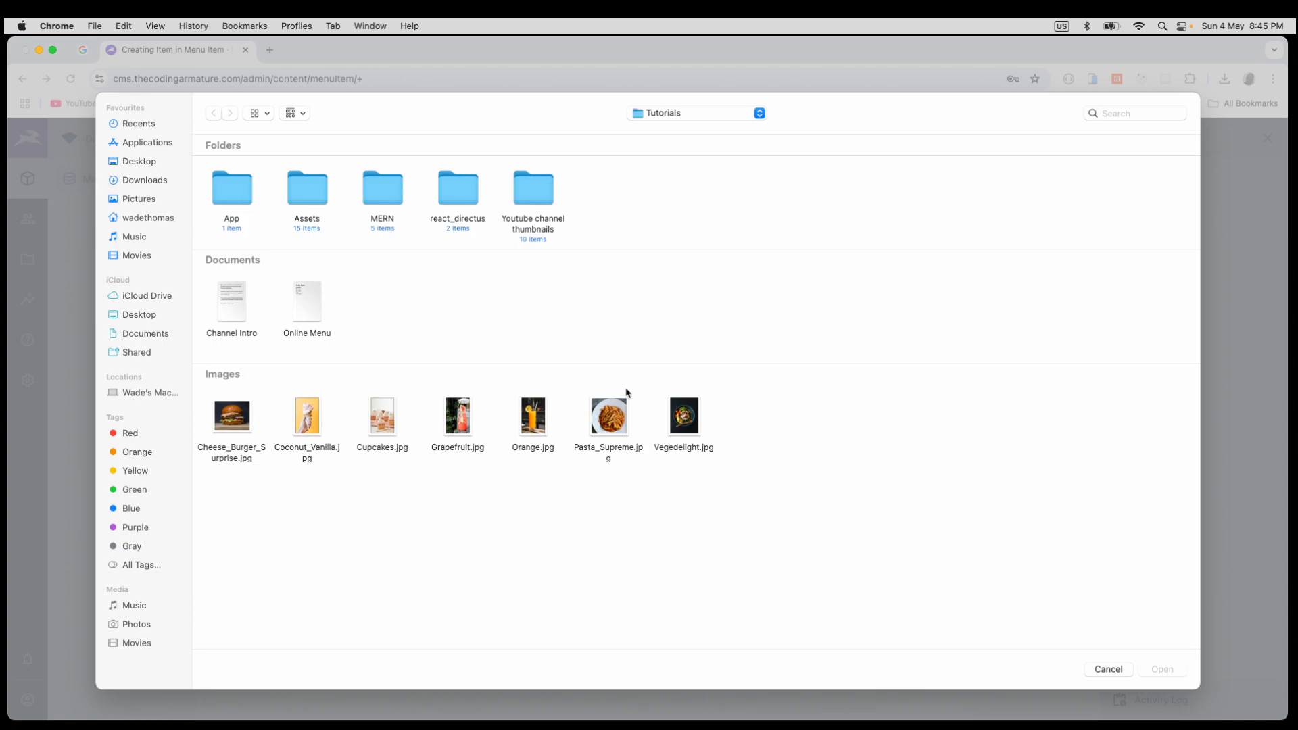
left_click(237, 405)
left_click(1171, 668)
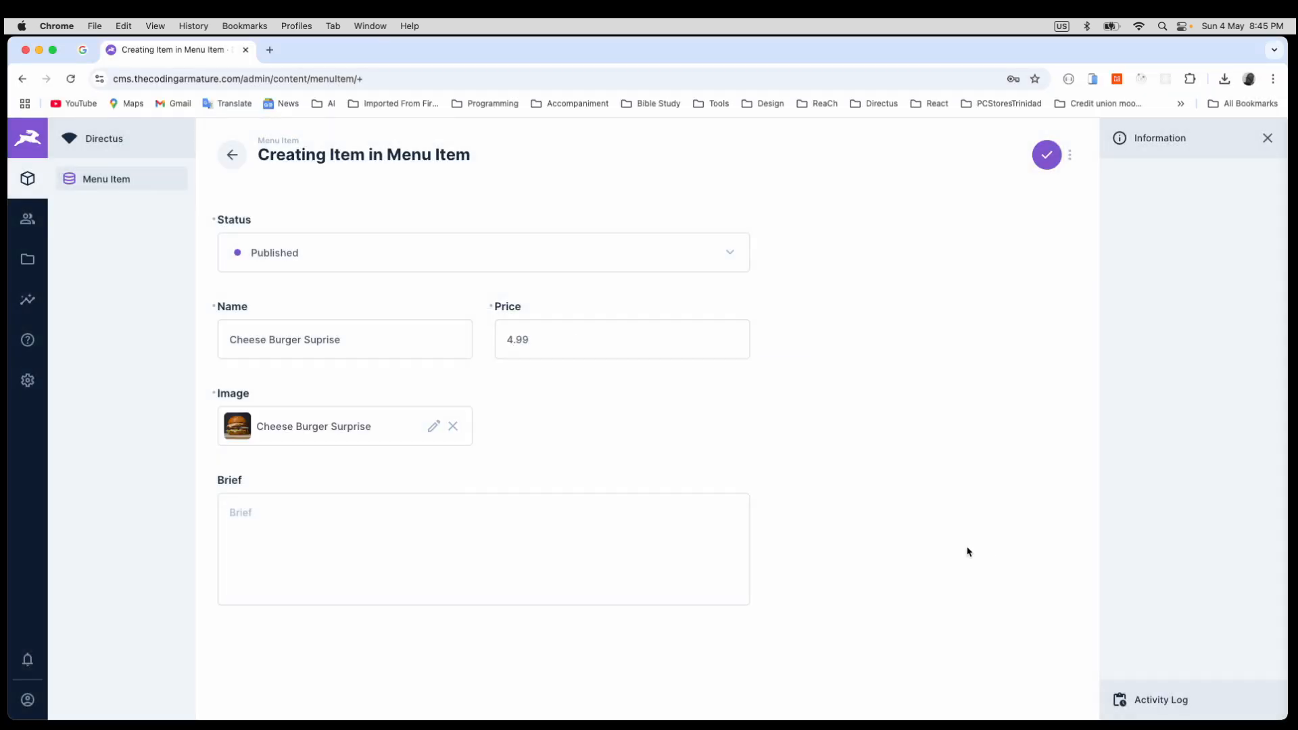
Enter the brief "Great option for hanging out with friends, very delicious and satisfying." and save the menu item.
left_click(252, 526)
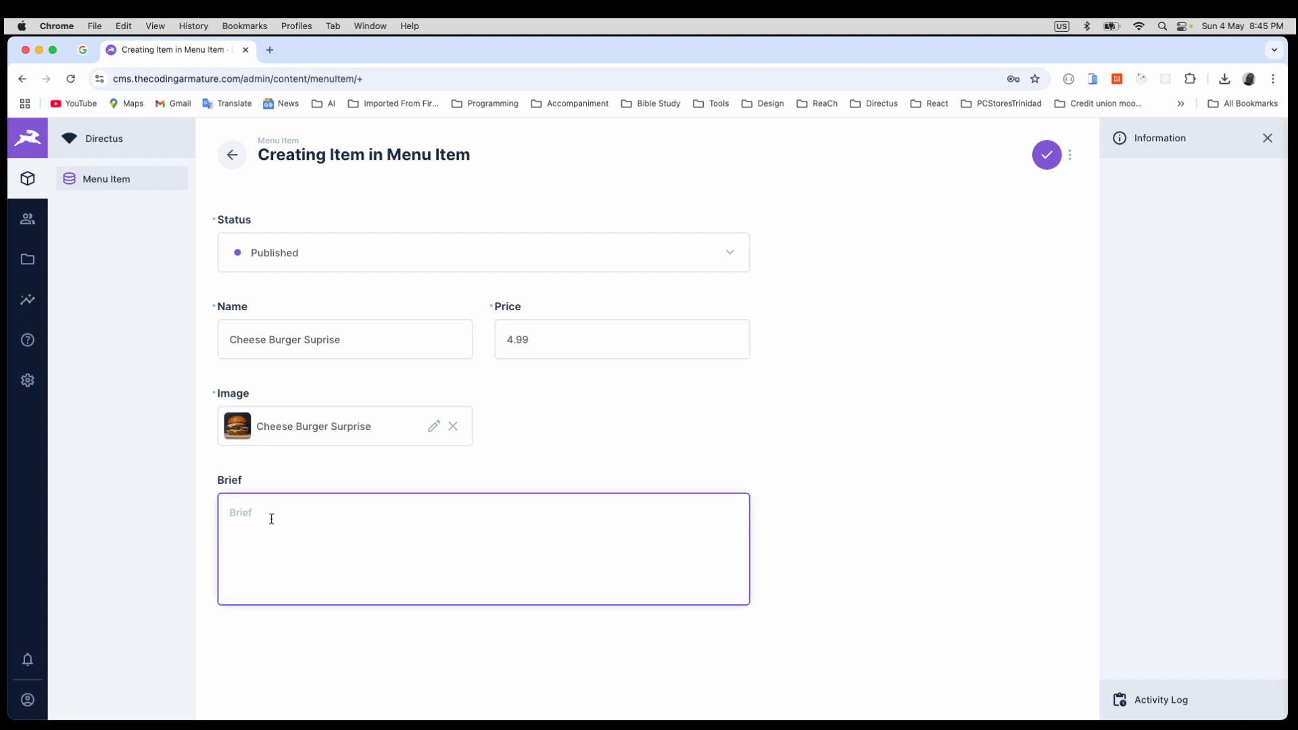
type("Great option for hanging out with frie")
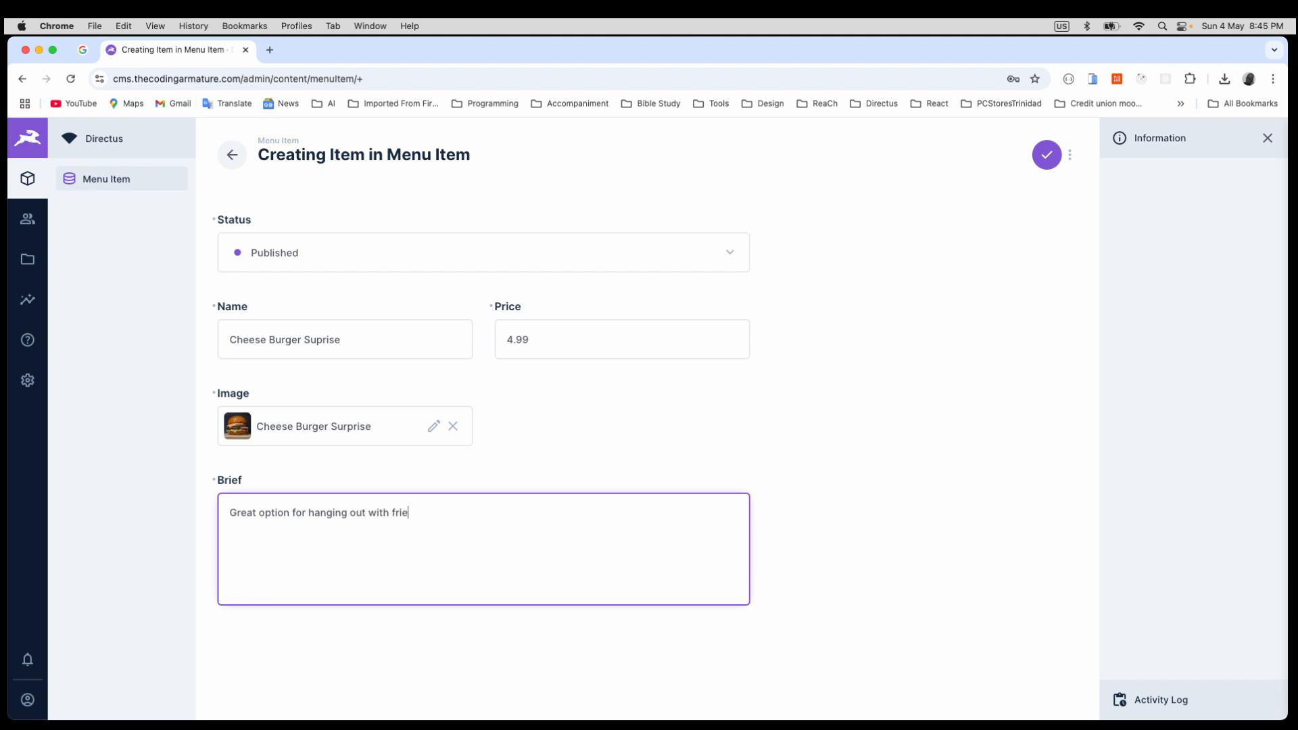
type("nds, very delicious and satidfying.")
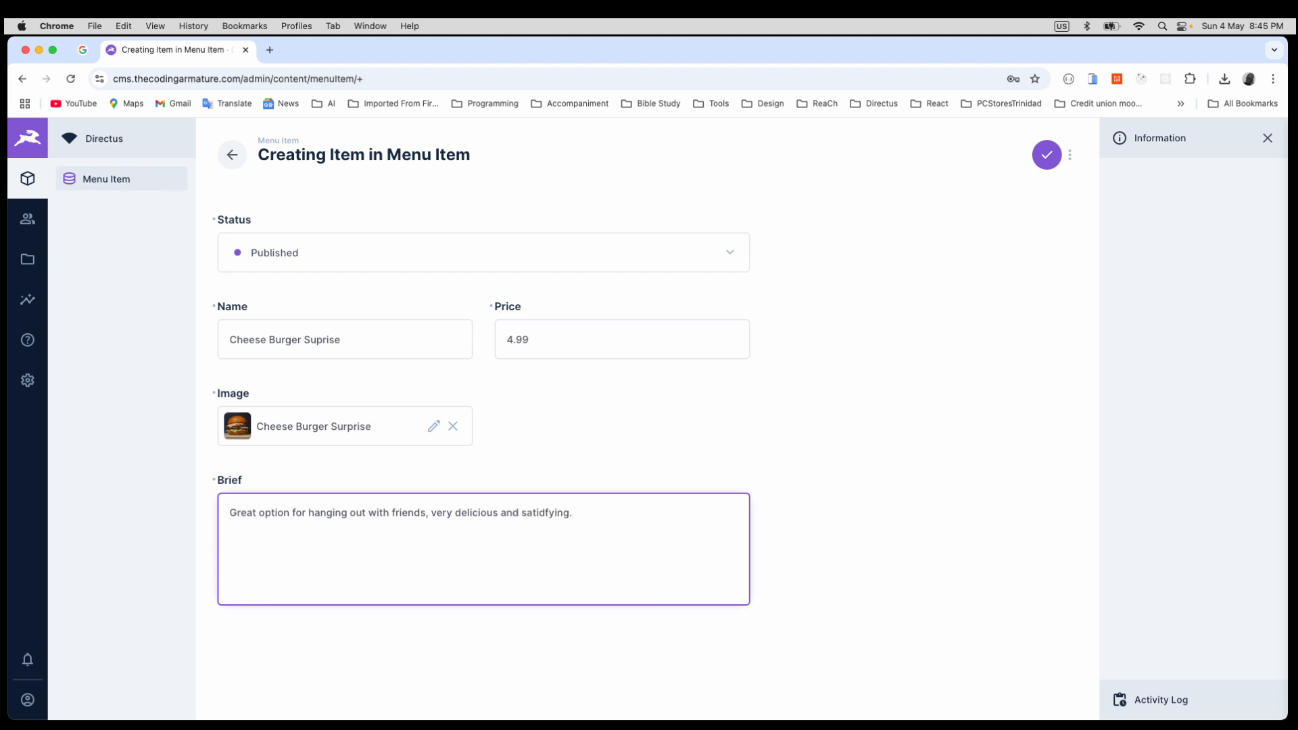
left_click(546, 515)
key("BackSpace")
type("s")
left_click(847, 410)
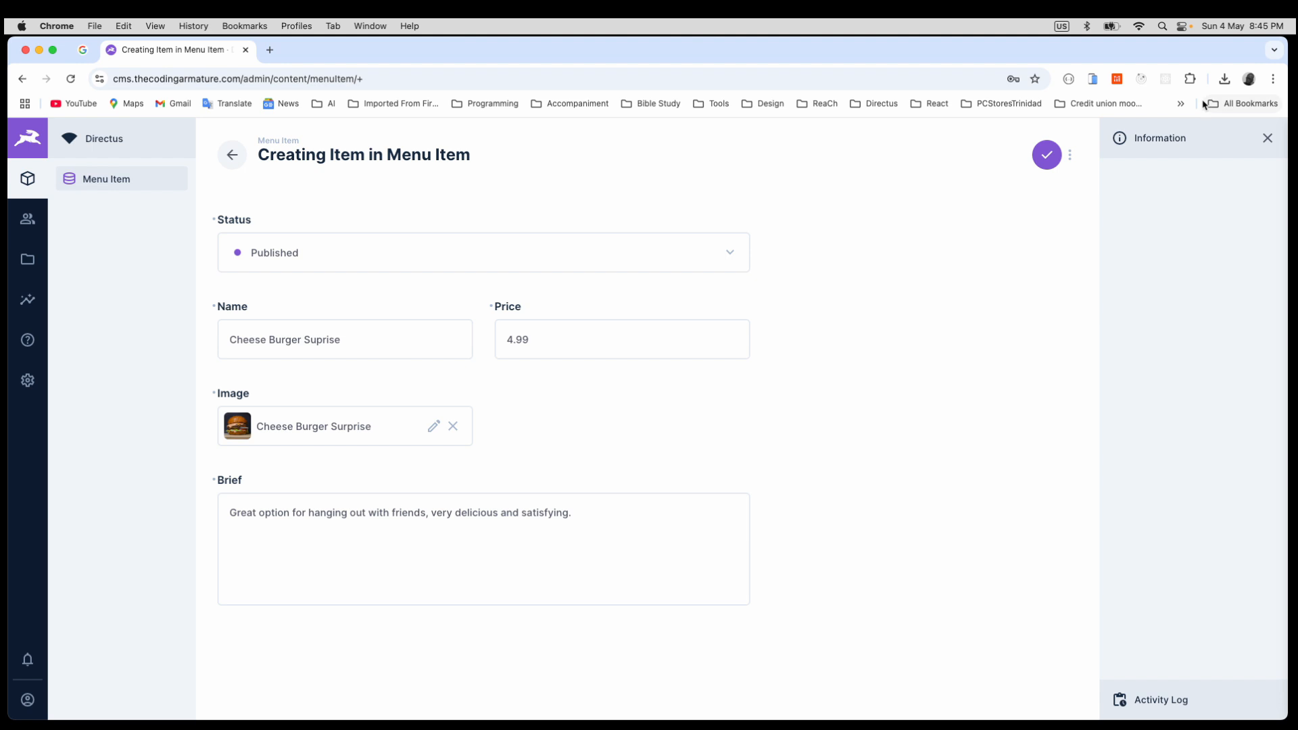
left_click(1048, 157)
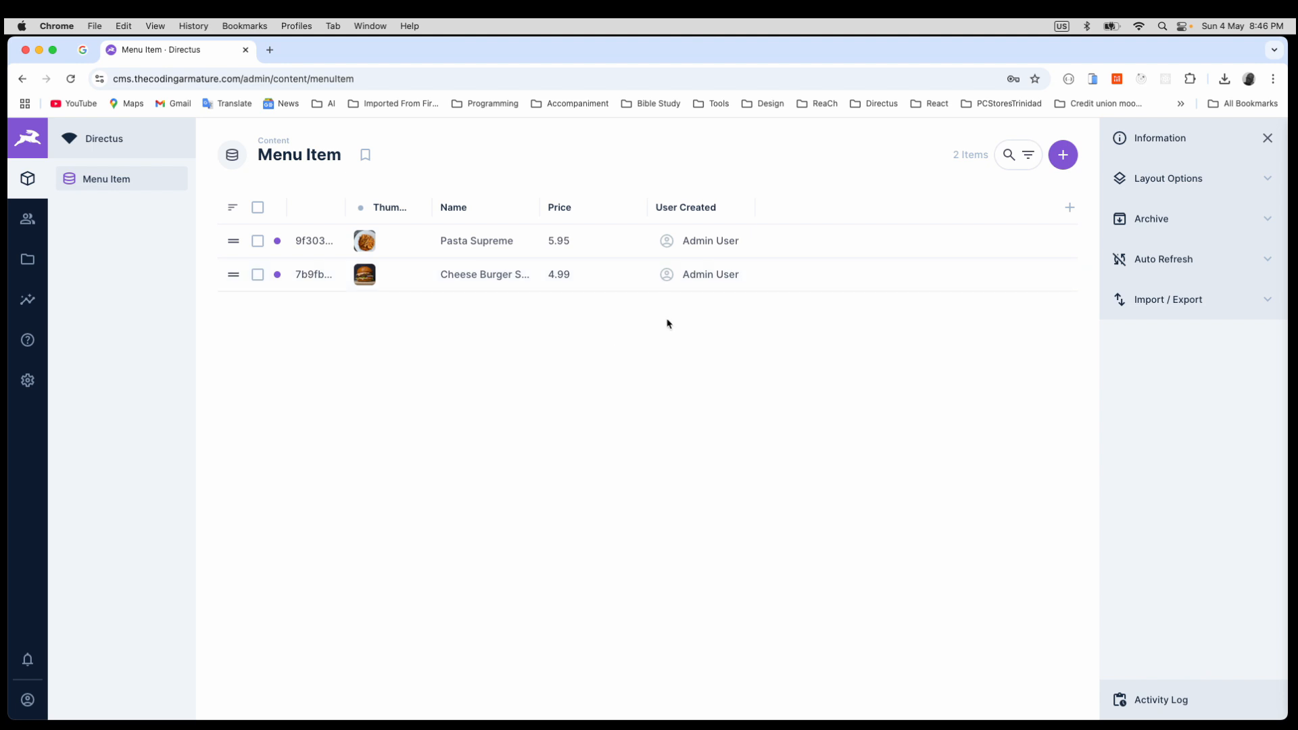
Add the Date Created field as a column after User Created in the menu item list.
left_click(1069, 209)
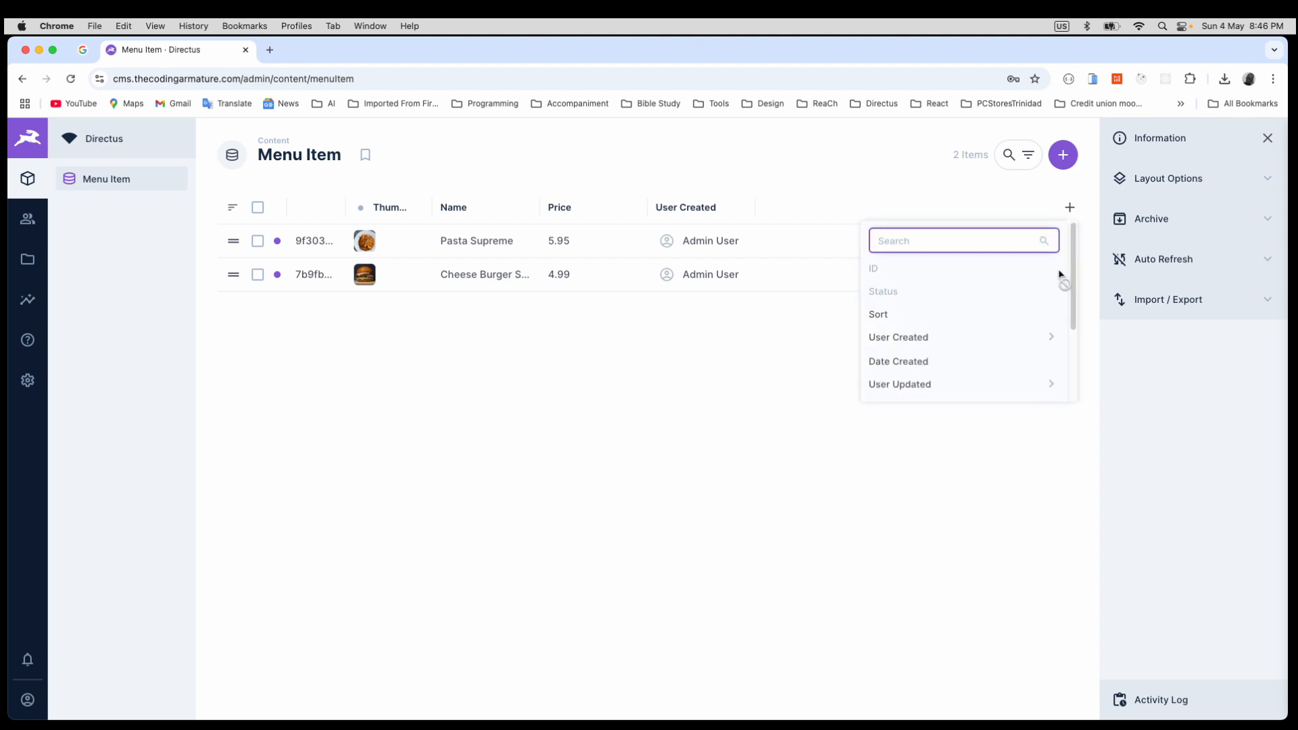
scroll(1041, 297, "down", 2)
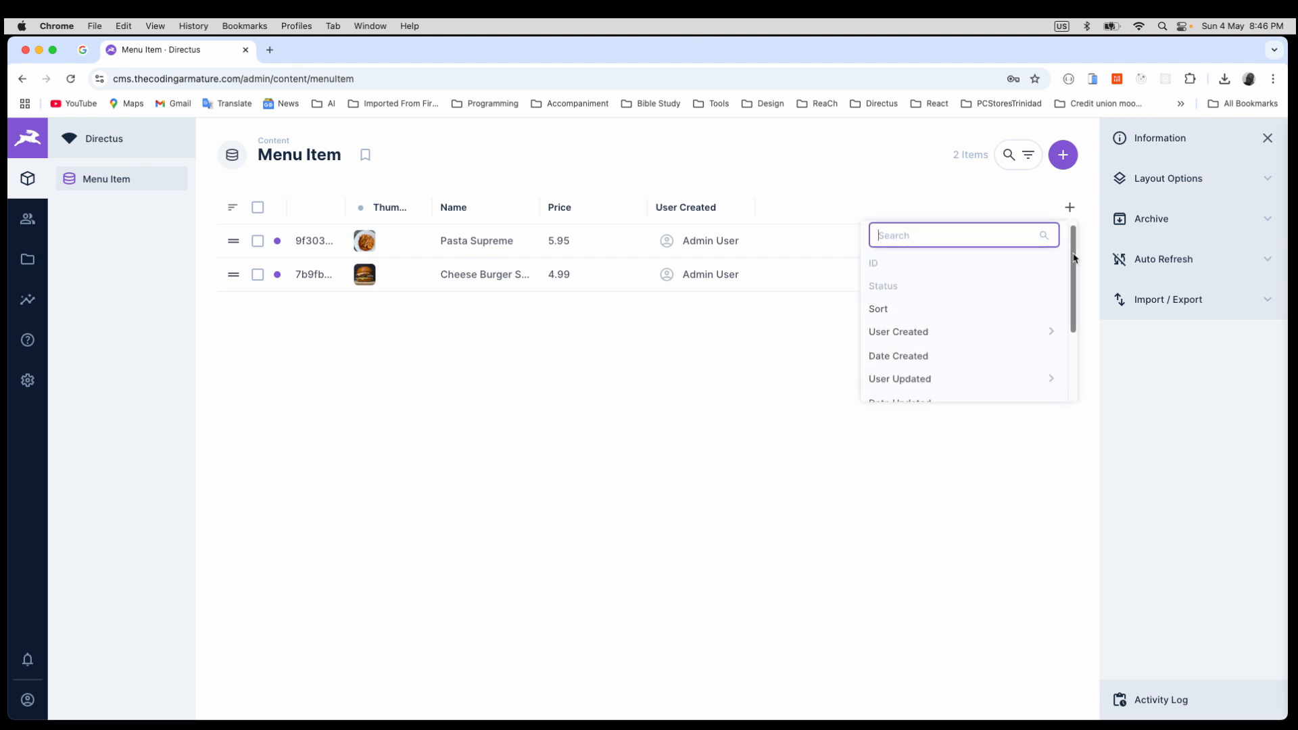
left_click(906, 338)
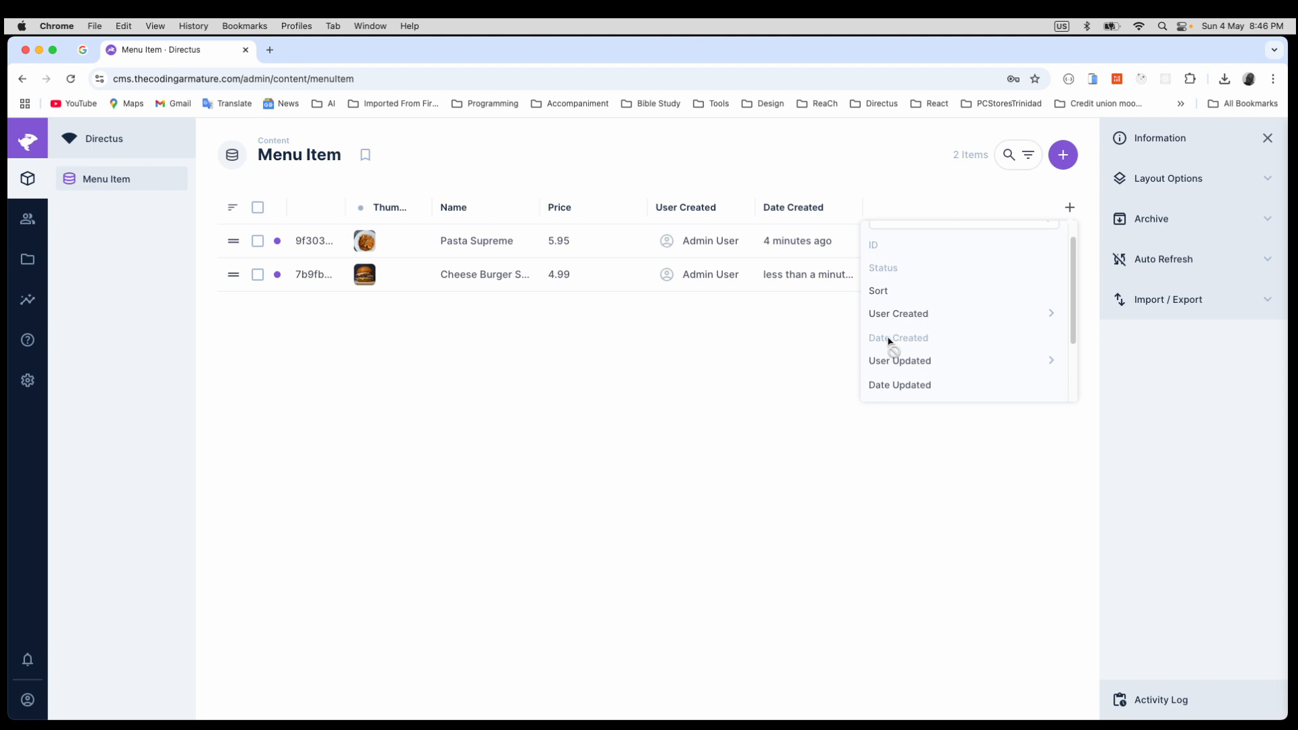
left_click(794, 372)
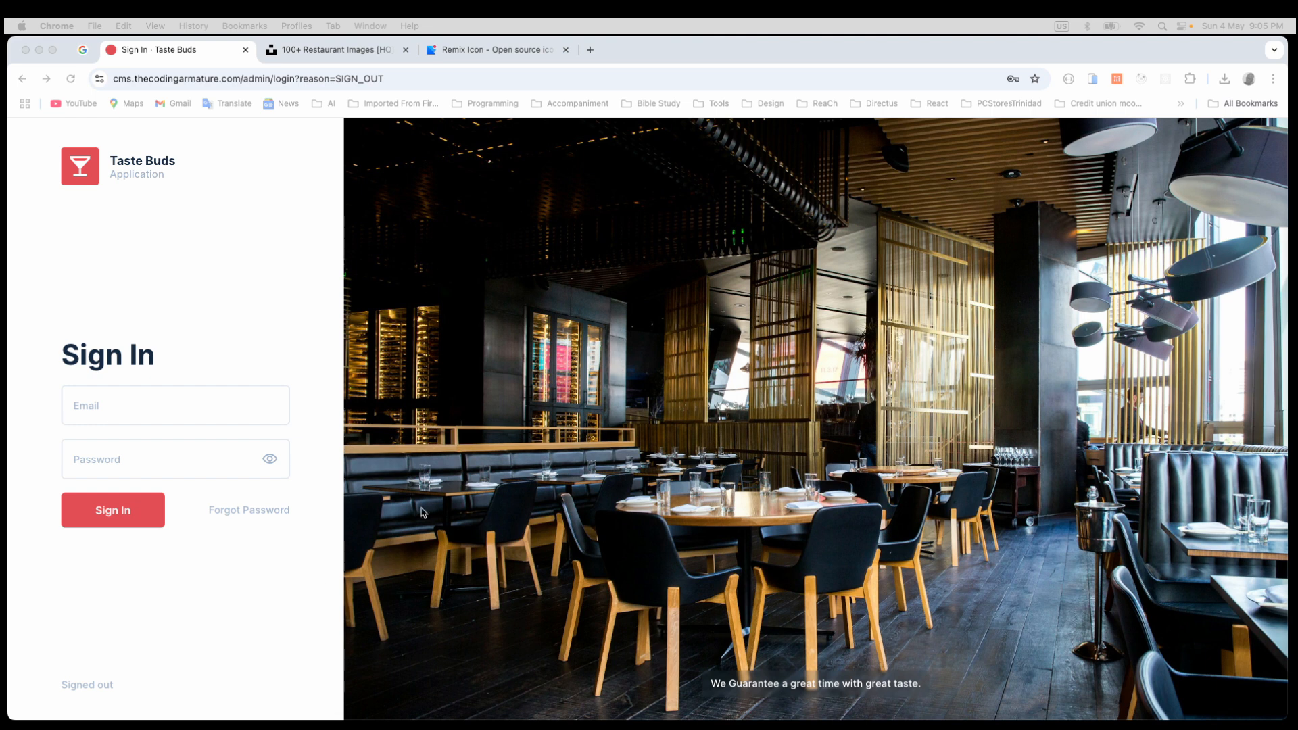
Sign in to the Taste Buds project with the saved account email and password, and open the menu item content list.
left_click(132, 408)
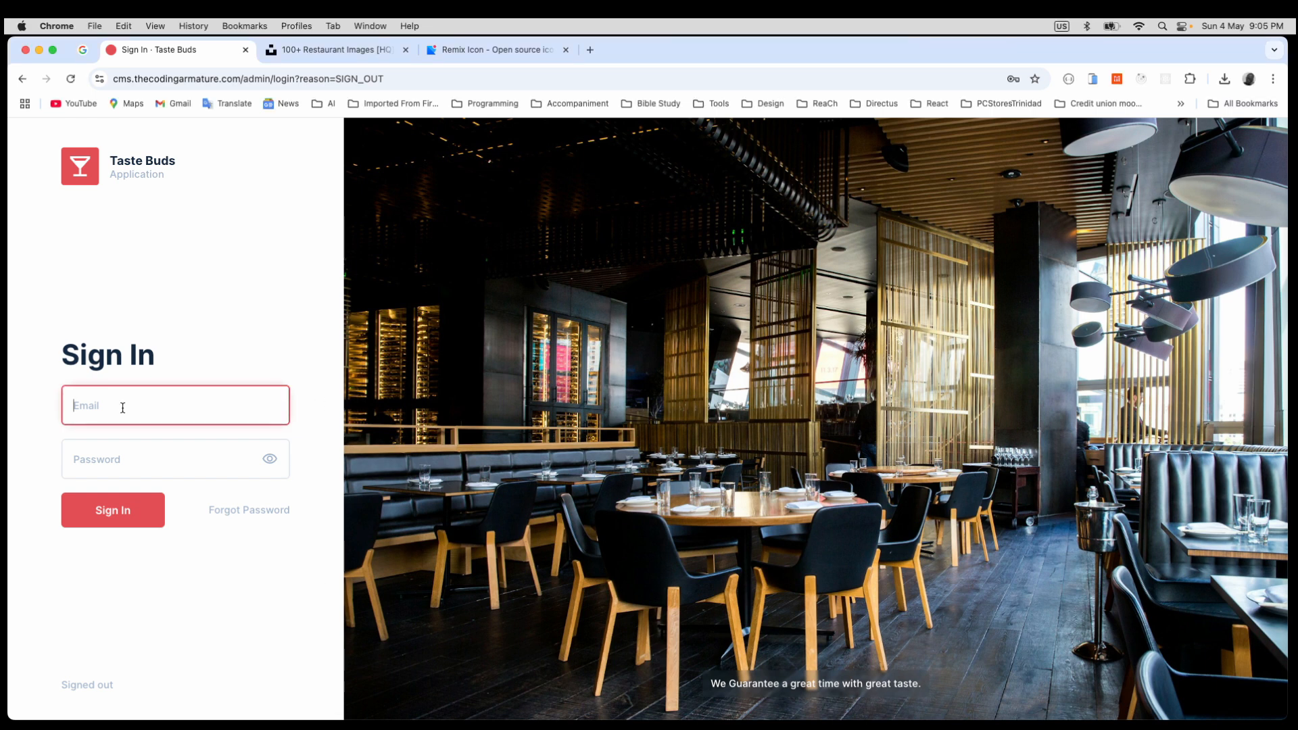
type("w")
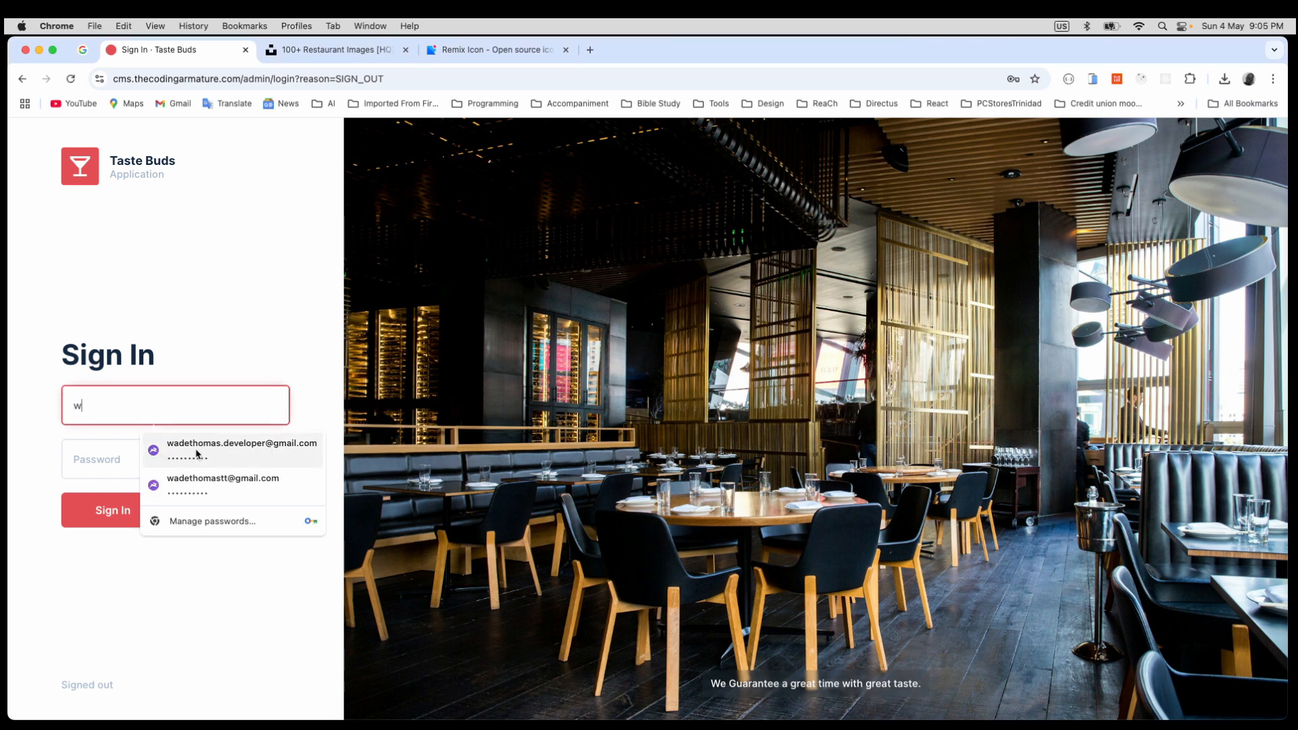
left_click(173, 451)
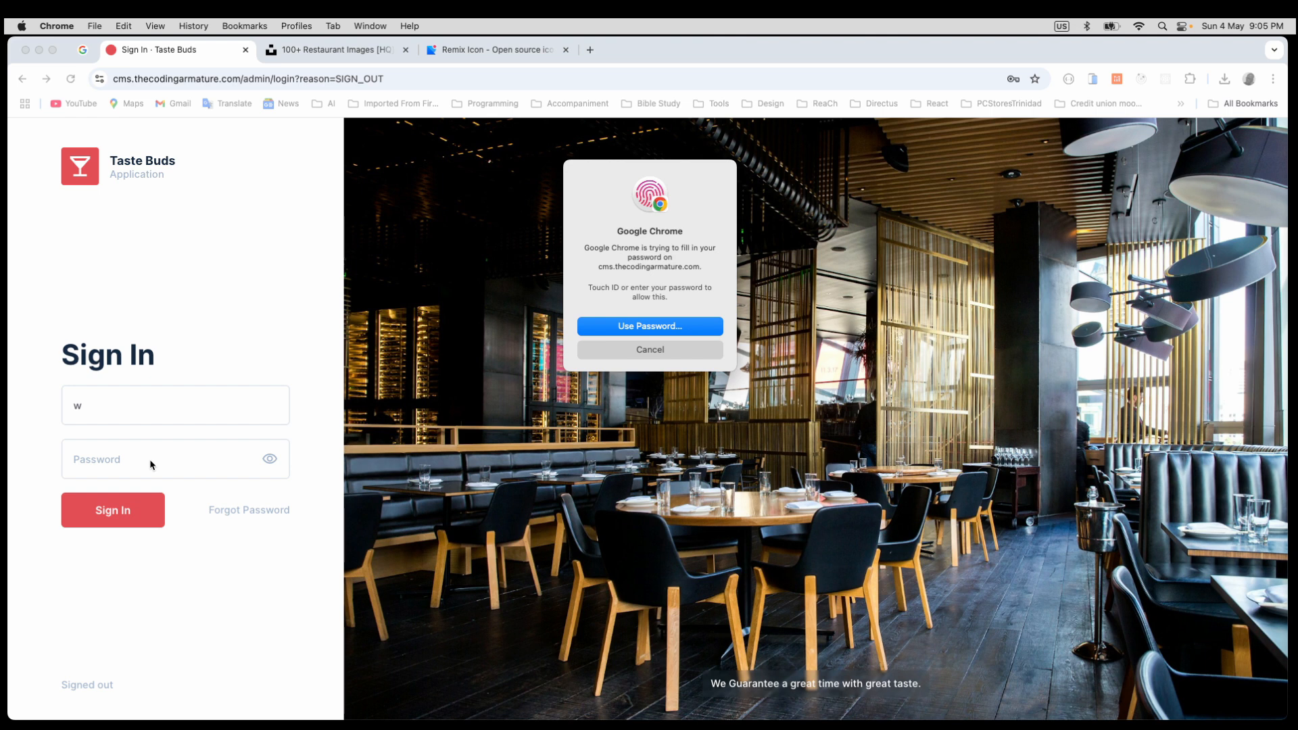
left_click(133, 508)
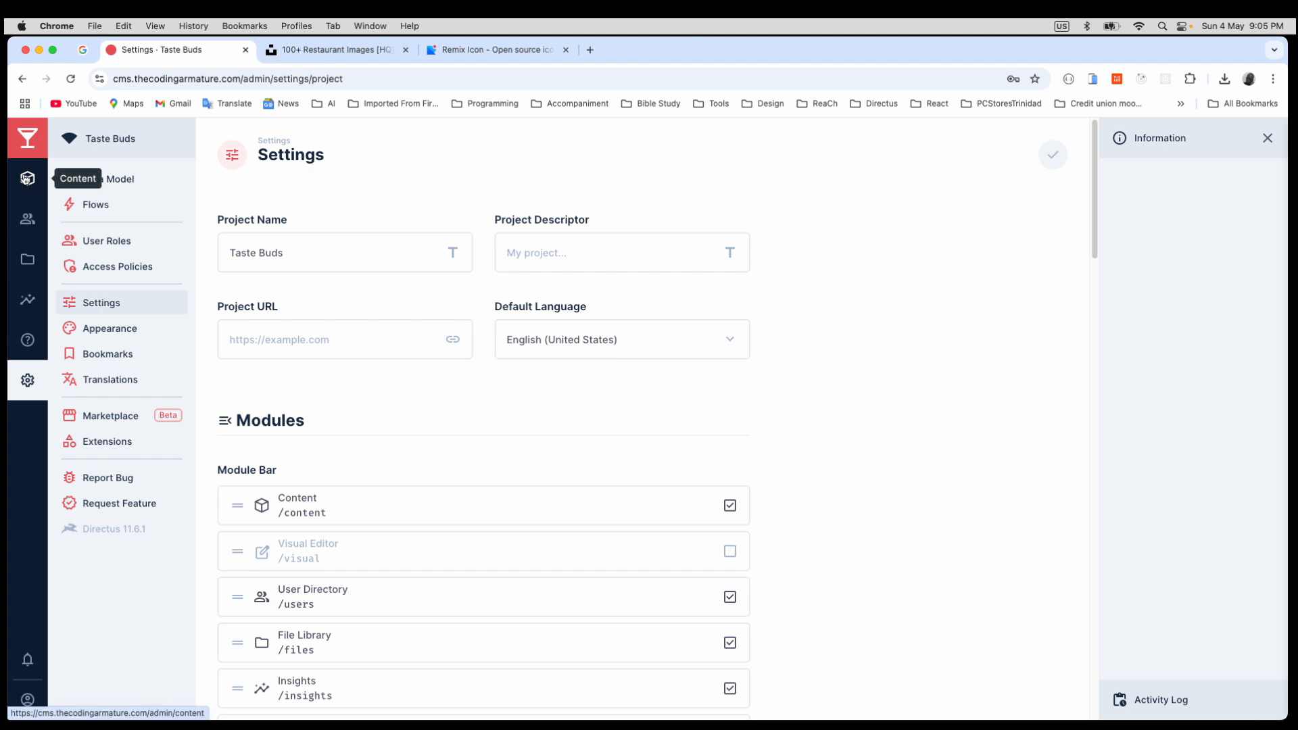
left_click(24, 179)
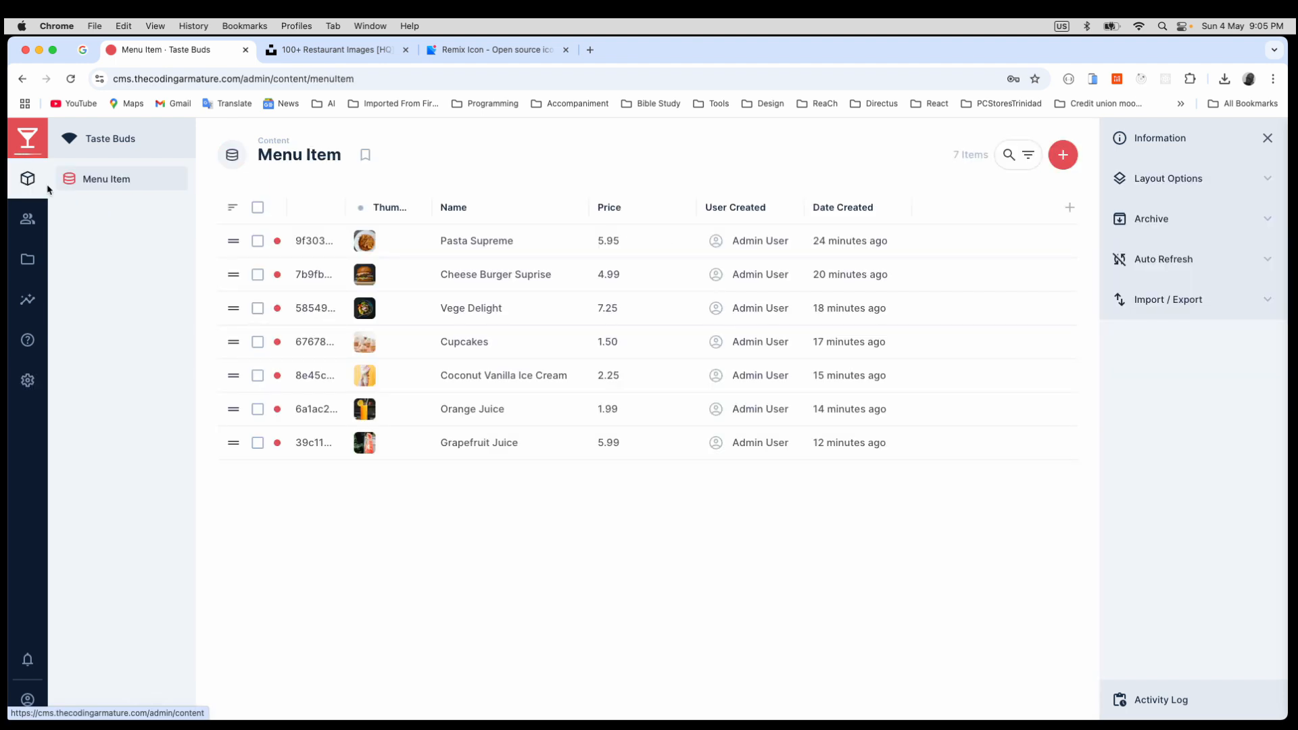